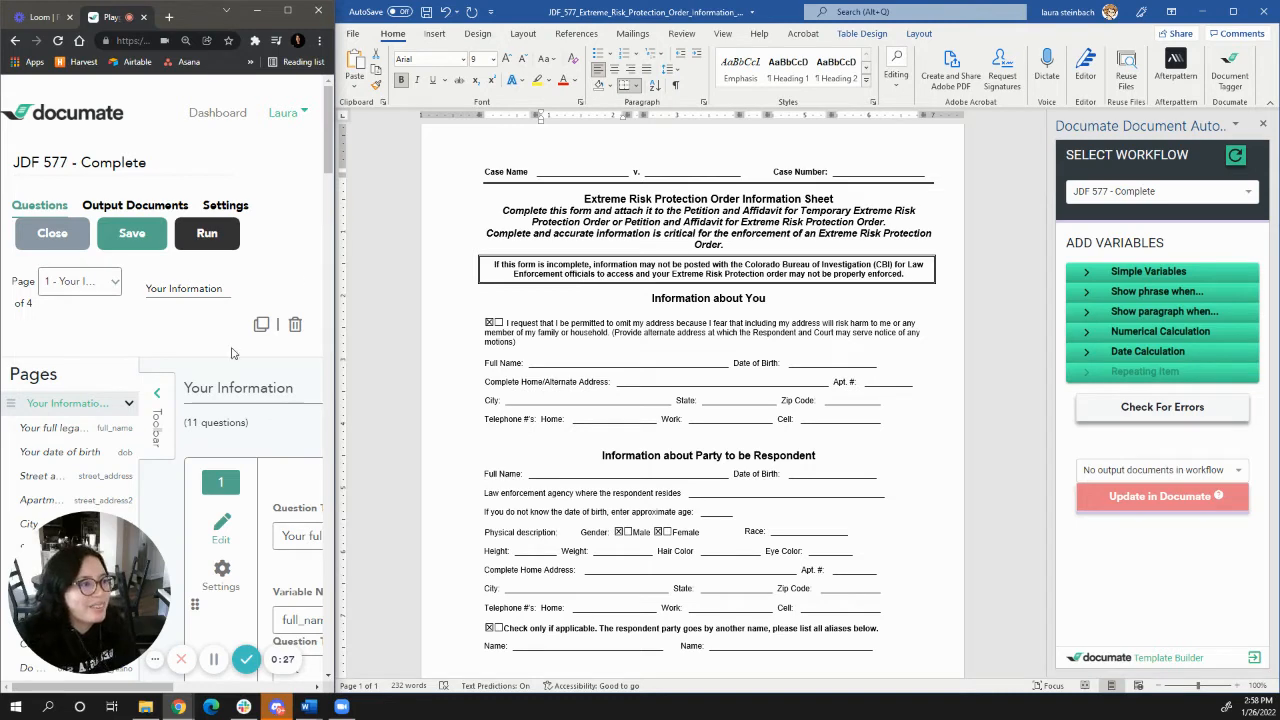
# - View the workflow's output documents section beside the form, and return to its questions
pyautogui.scroll(-3, 227, 475)
pyautogui.scroll(3, 227, 476)
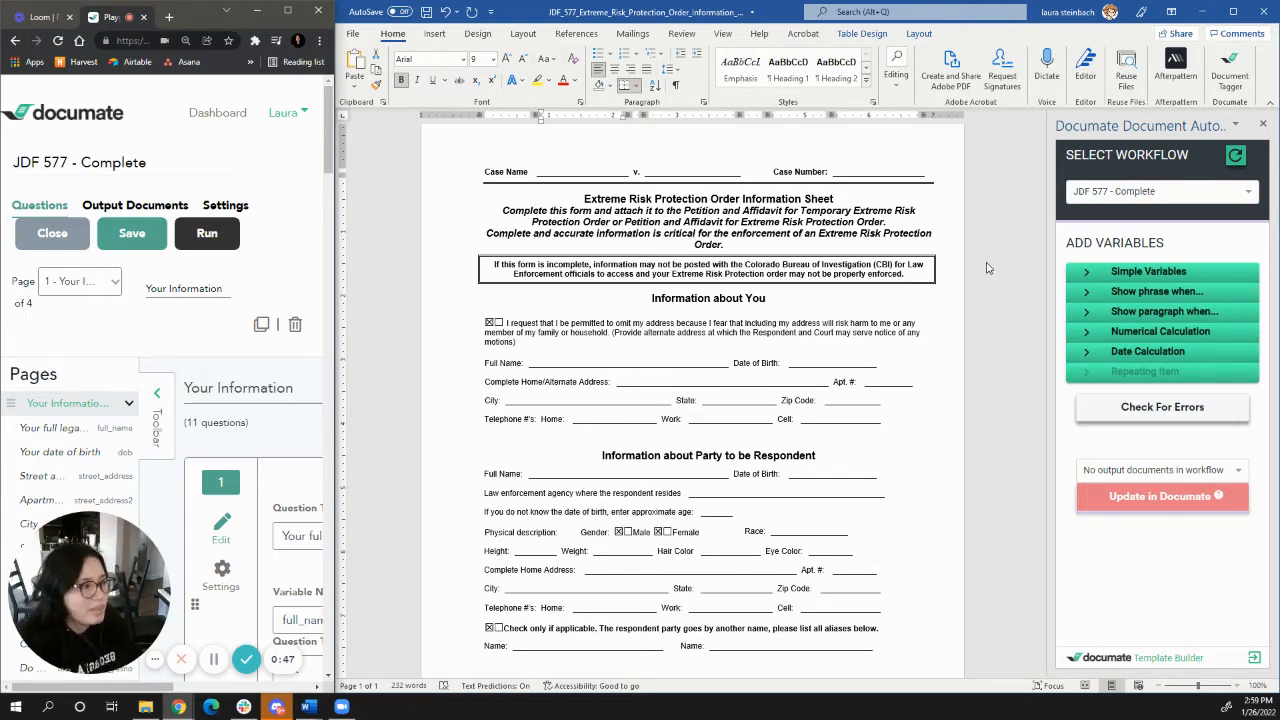
pyautogui.moveTo(336, 246); pyautogui.dragTo(727, 244)
pyautogui.click(252, 208)
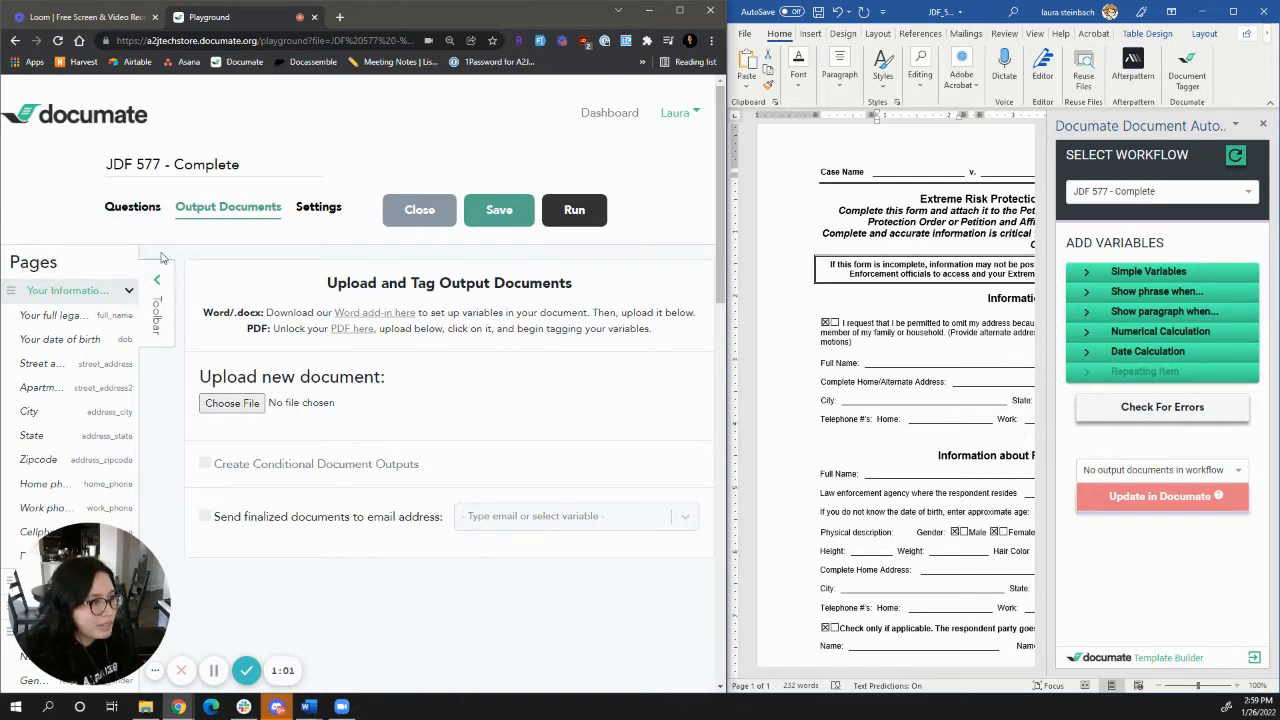
pyautogui.click(140, 216)
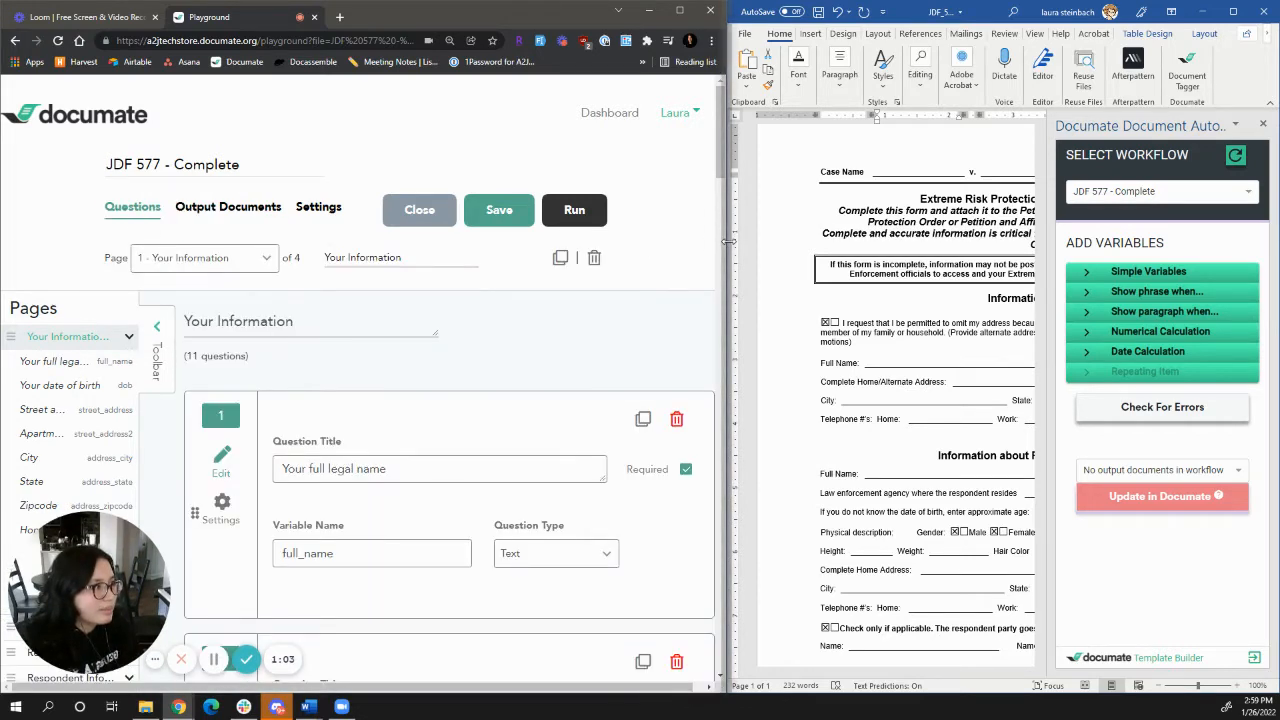
pyautogui.moveTo(730, 241); pyautogui.dragTo(336, 243)
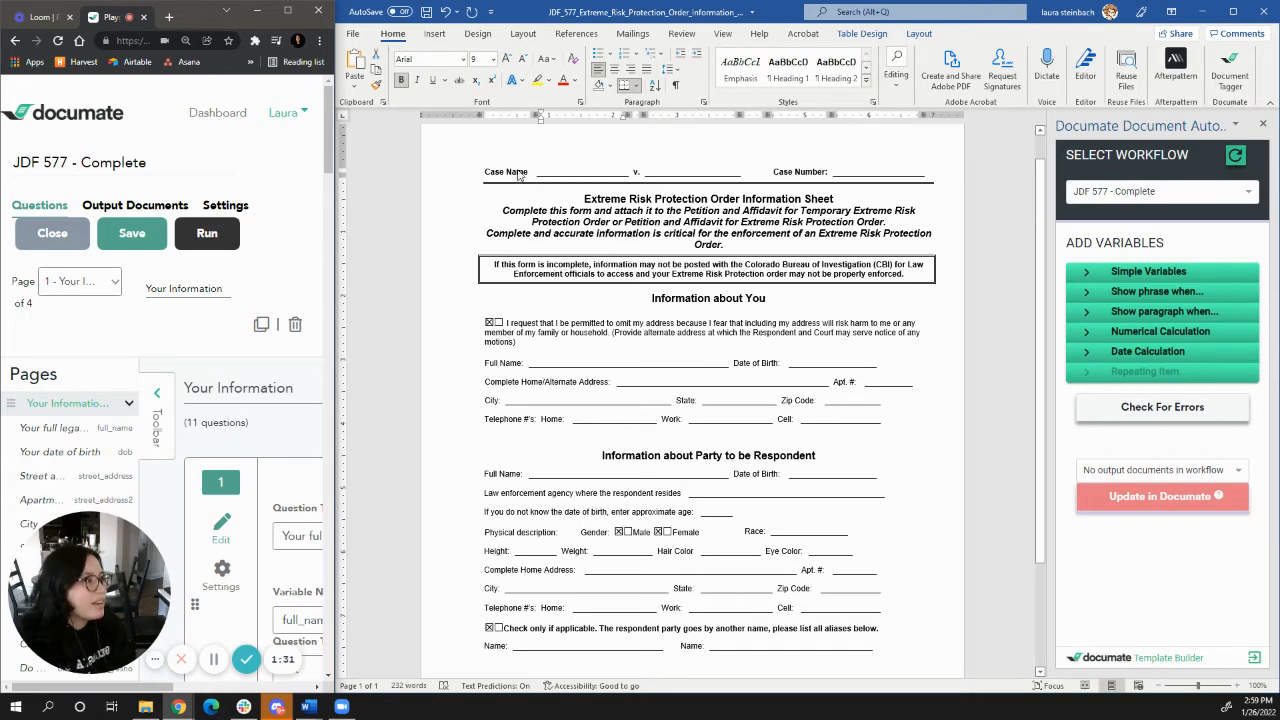
# - Insert the simple variable full_name with Standard format in the Case Name blank before "v."
pyautogui.scroll(-5, 665, 582)
pyautogui.scroll(5, 665, 582)
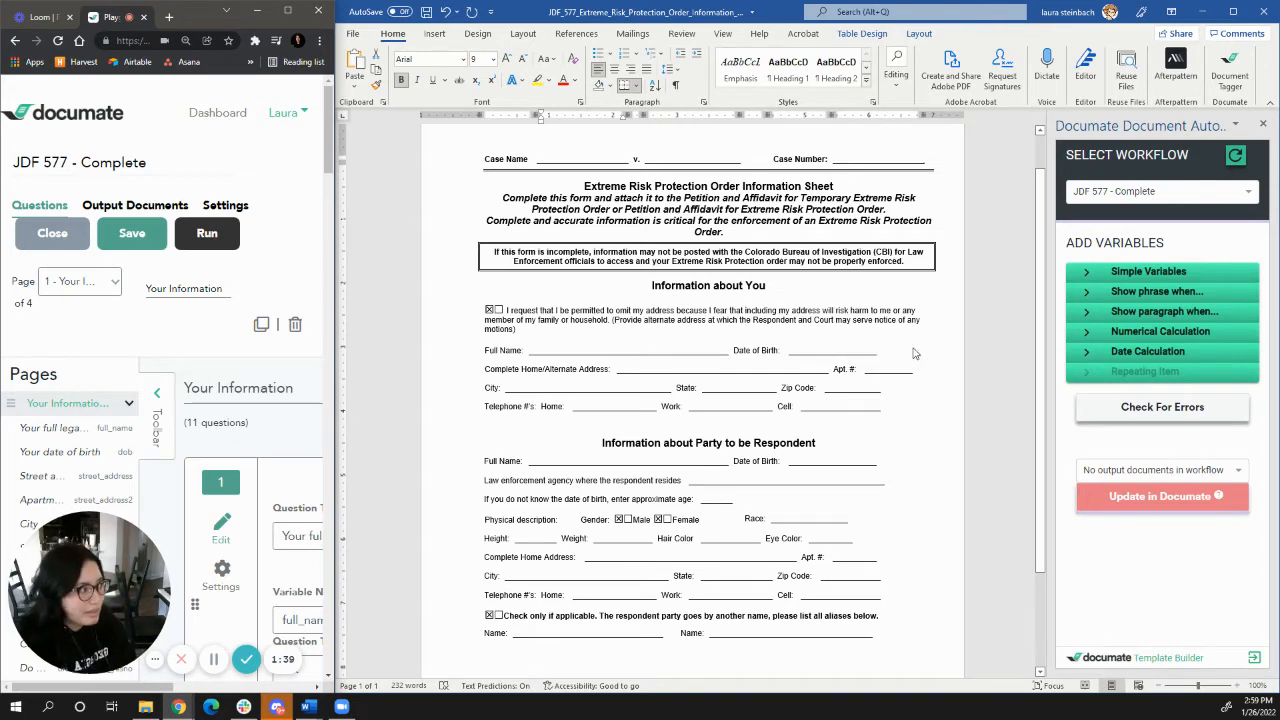
pyautogui.scroll(1, 915, 401)
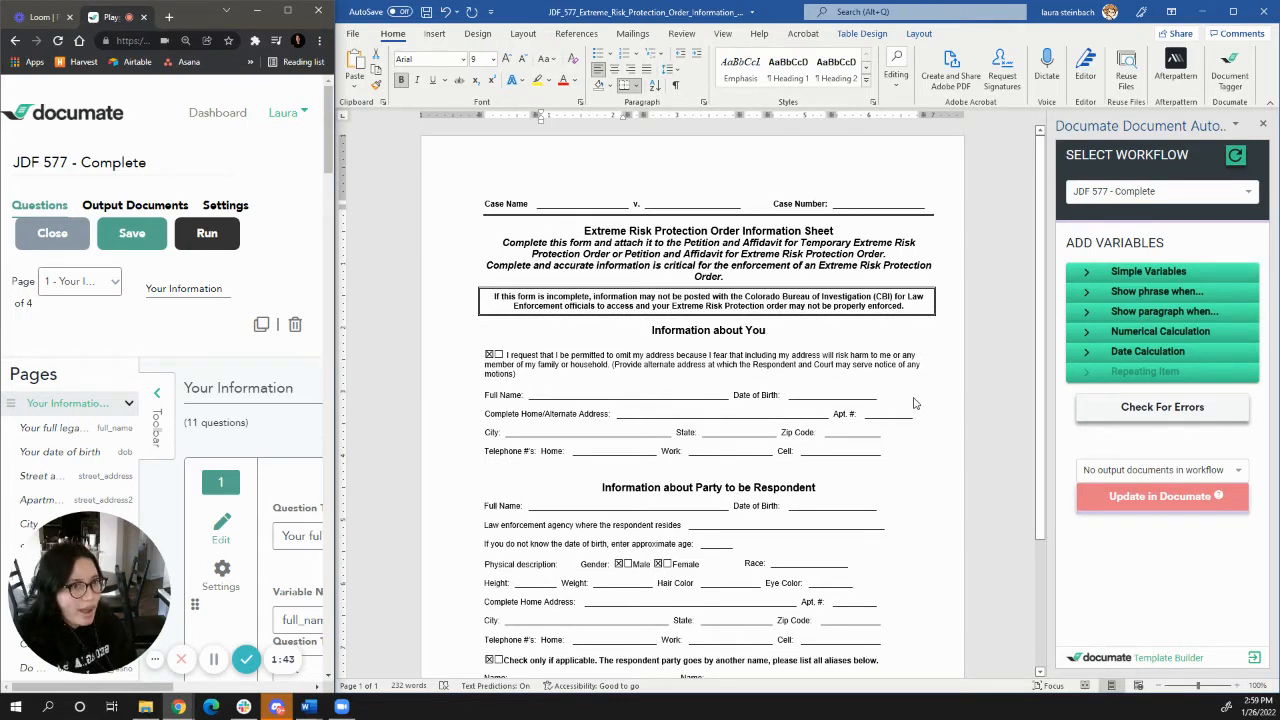
pyautogui.click(1124, 278)
pyautogui.click(1125, 280)
pyautogui.click(1130, 307)
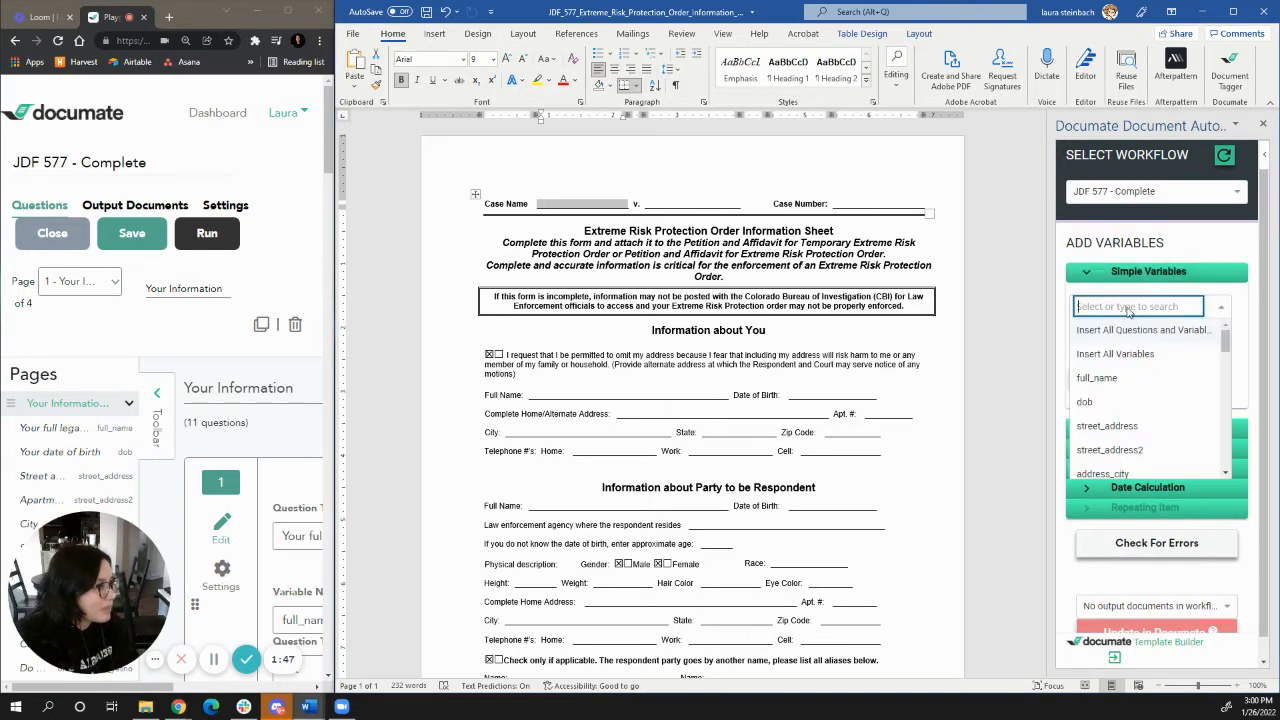
pyautogui.write('fu')
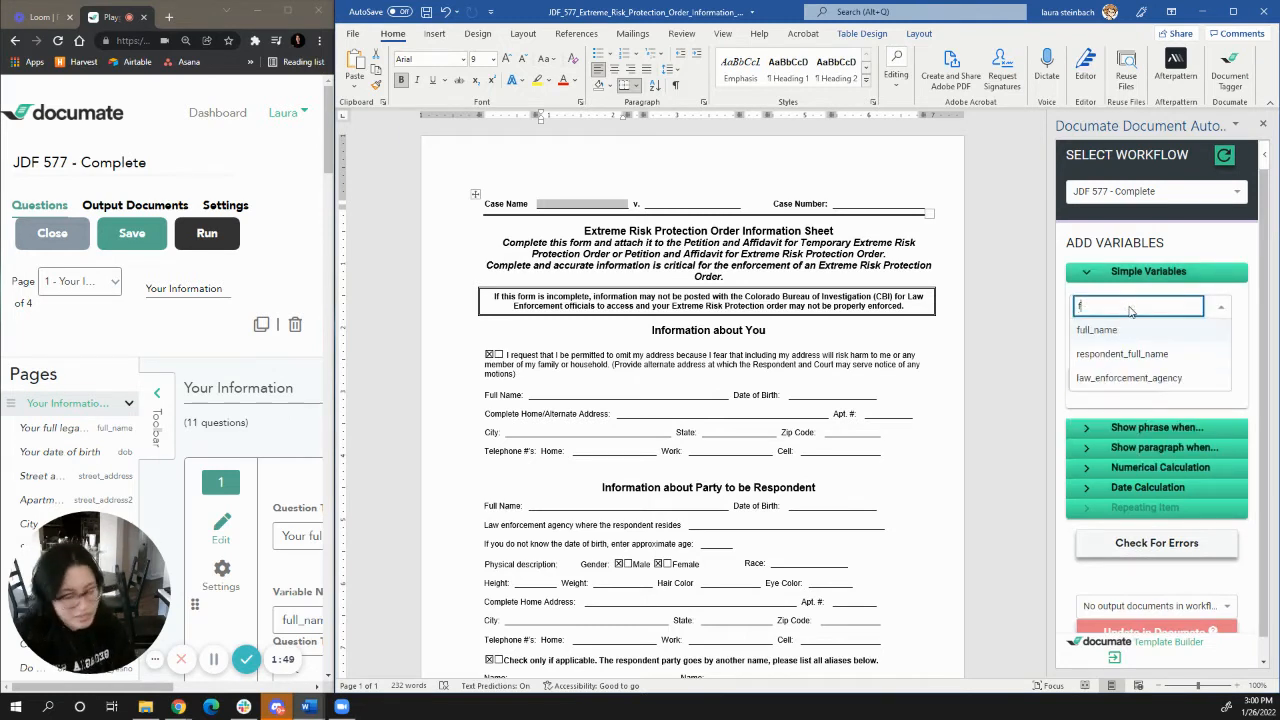
pyautogui.click(1120, 330)
pyautogui.click(587, 206)
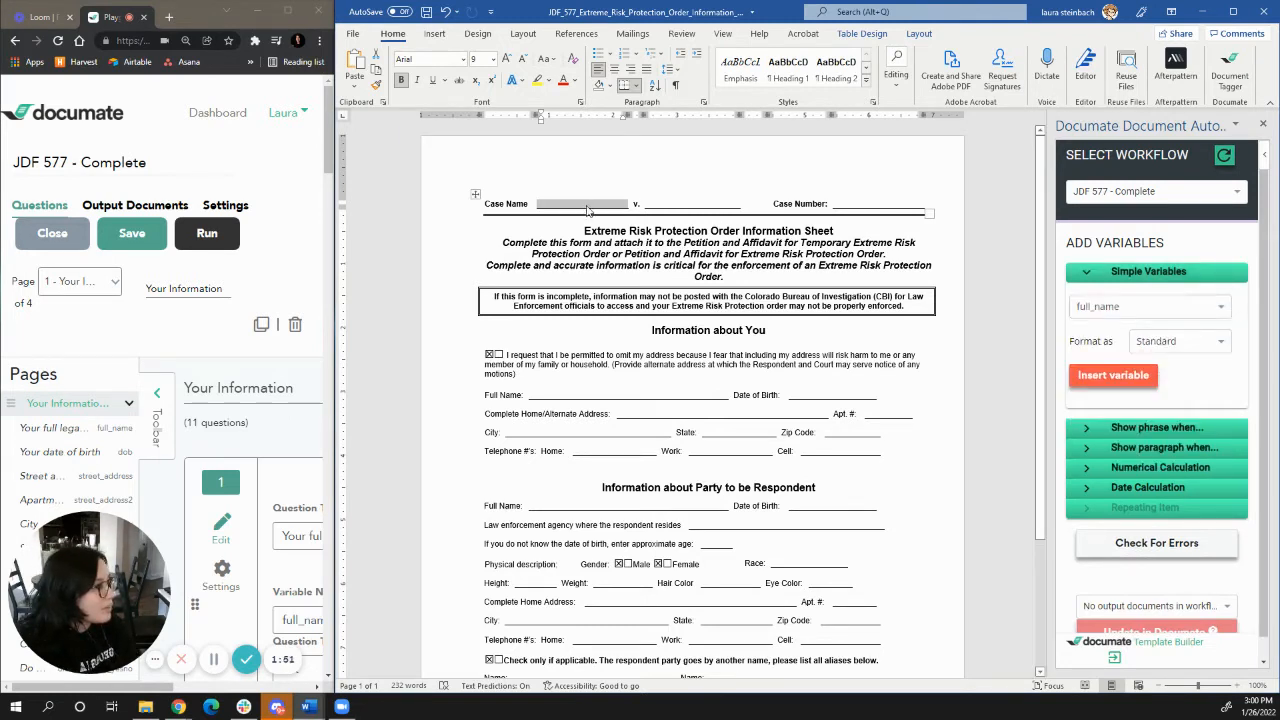
pyautogui.click(1113, 375)
# - Insert the simple variable respondent_full_name with Standard format in the blank after "v." in the case caption
pyautogui.click(1180, 310)
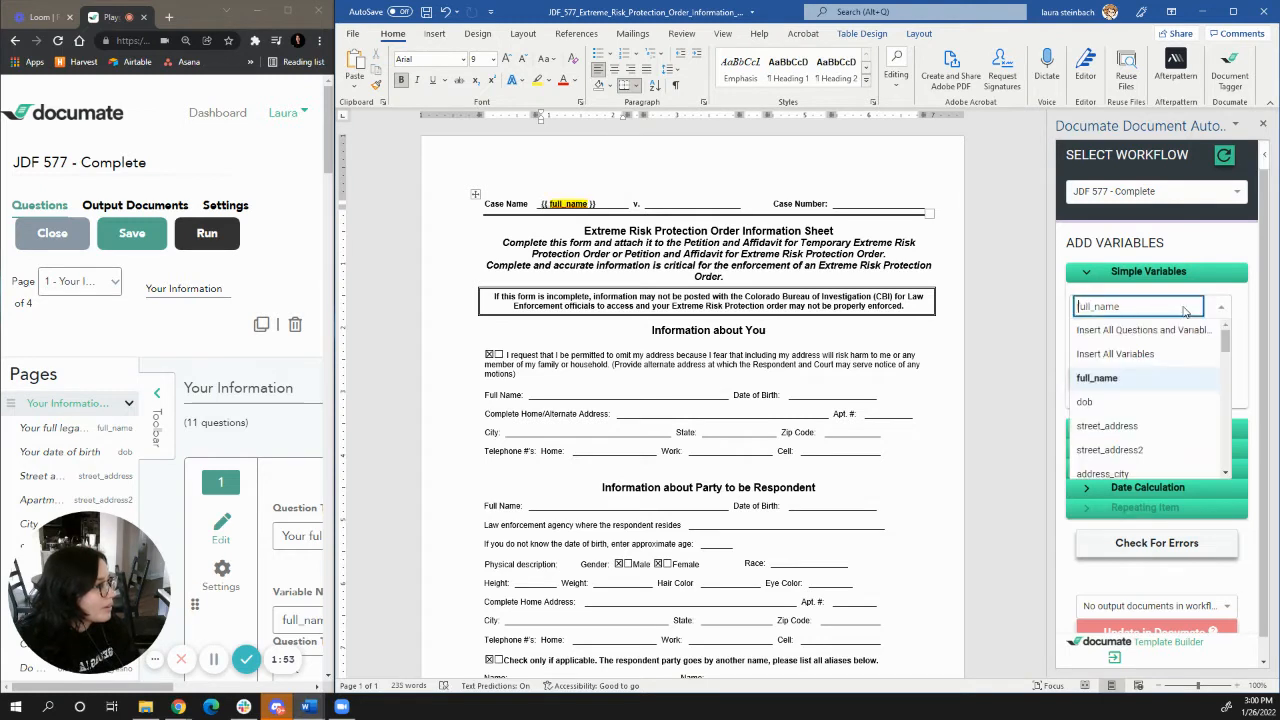
pyautogui.write('res')
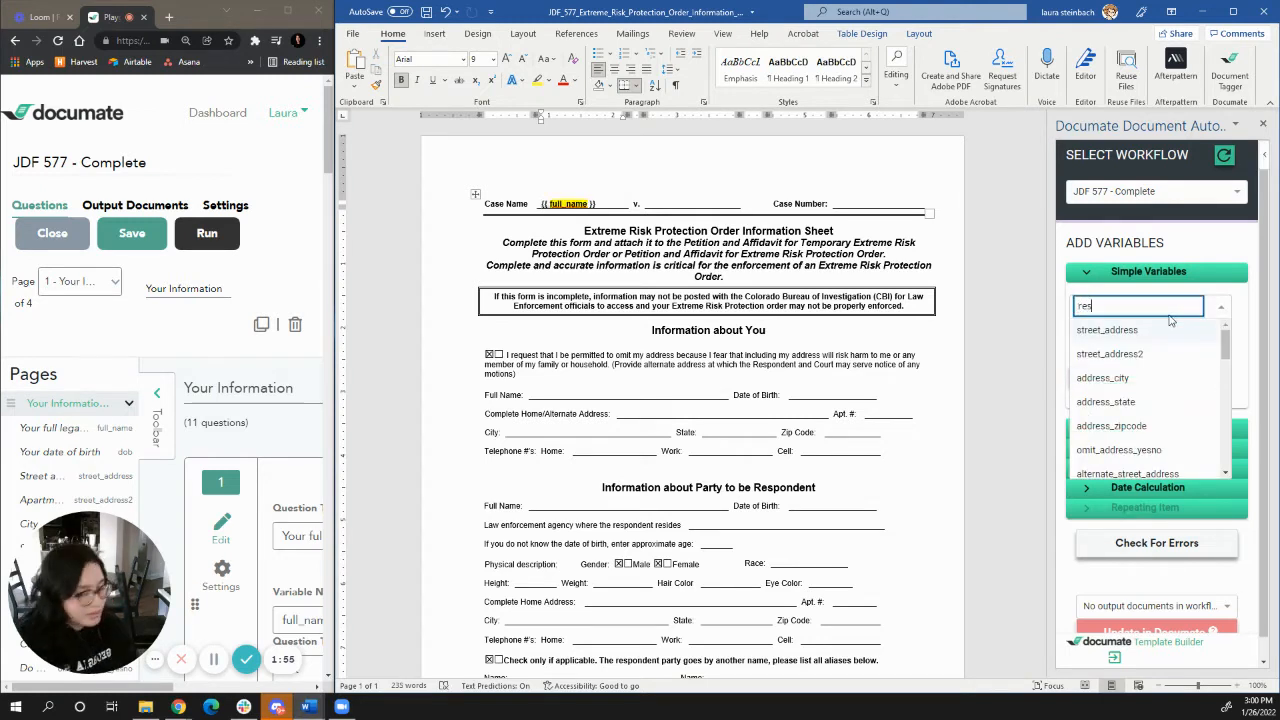
pyautogui.press('BackSpace')
pyautogui.press('BackSpace')
pyautogui.write('name')
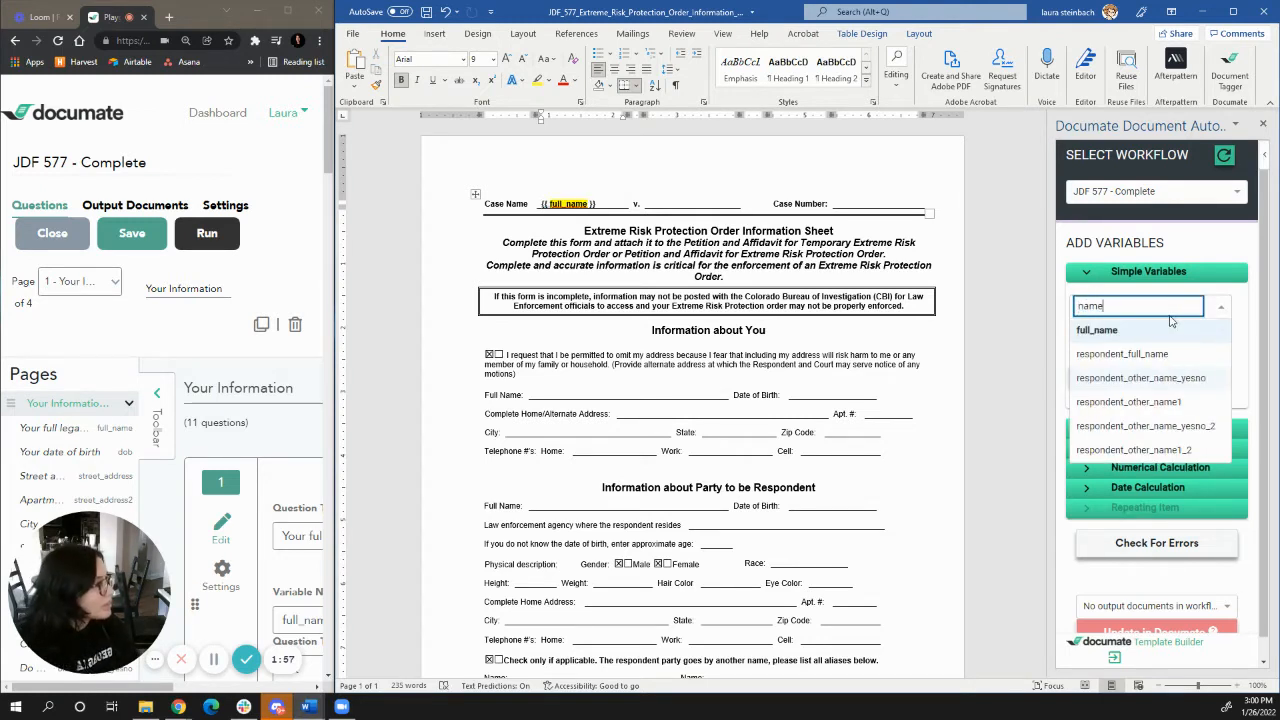
pyautogui.click(1163, 353)
pyautogui.click(701, 206)
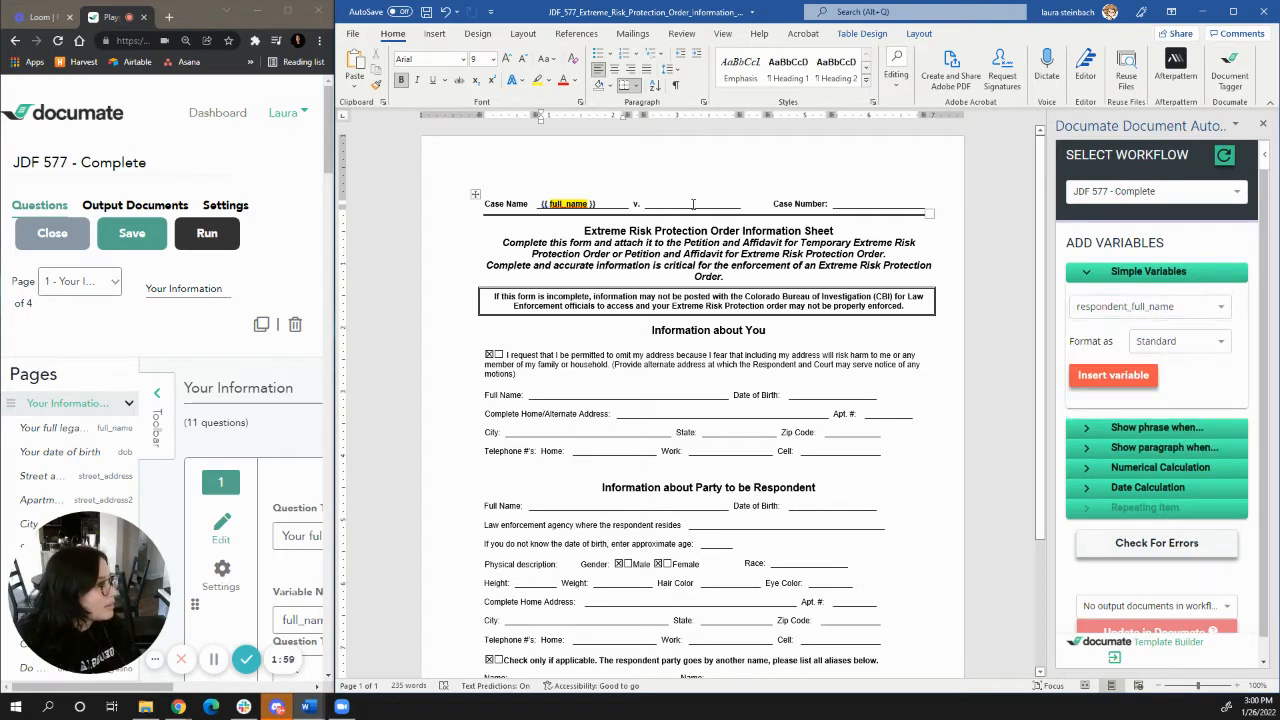
pyautogui.click(1112, 377)
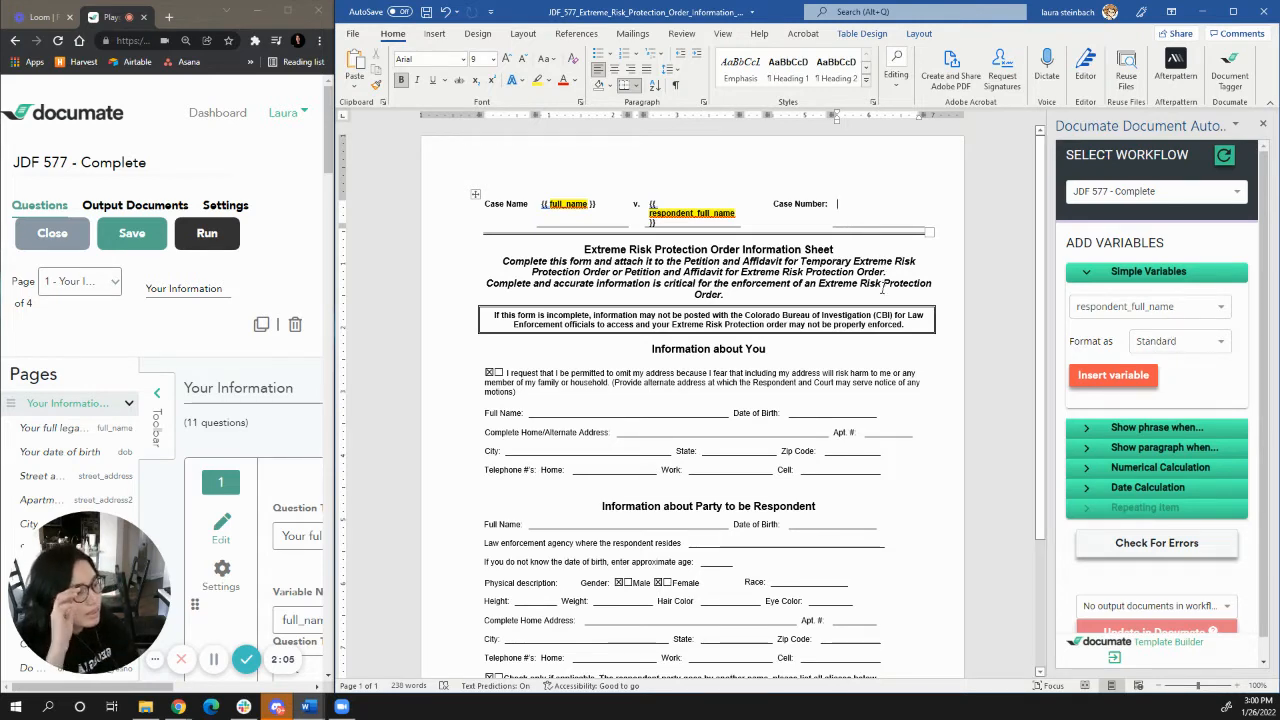
# - Look through the workflow's simple variables, filtering the list by "name"
pyautogui.scroll(-1, 826, 441)
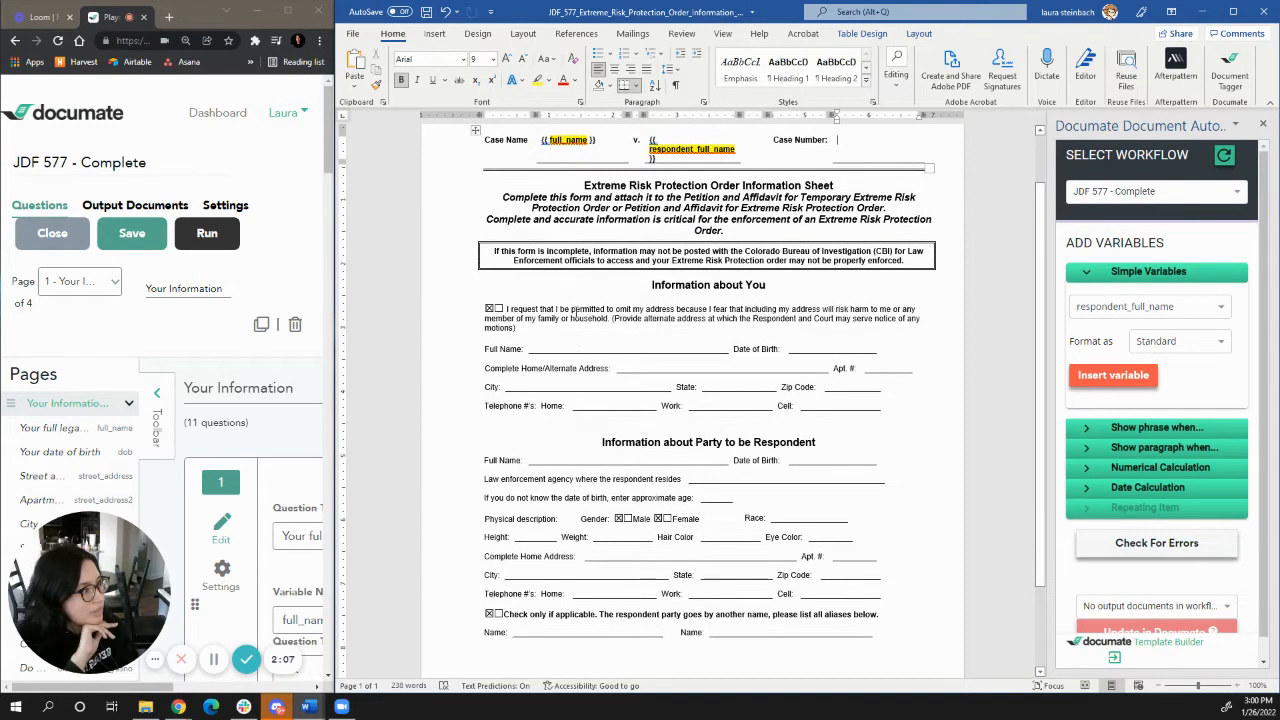
pyautogui.click(1139, 308)
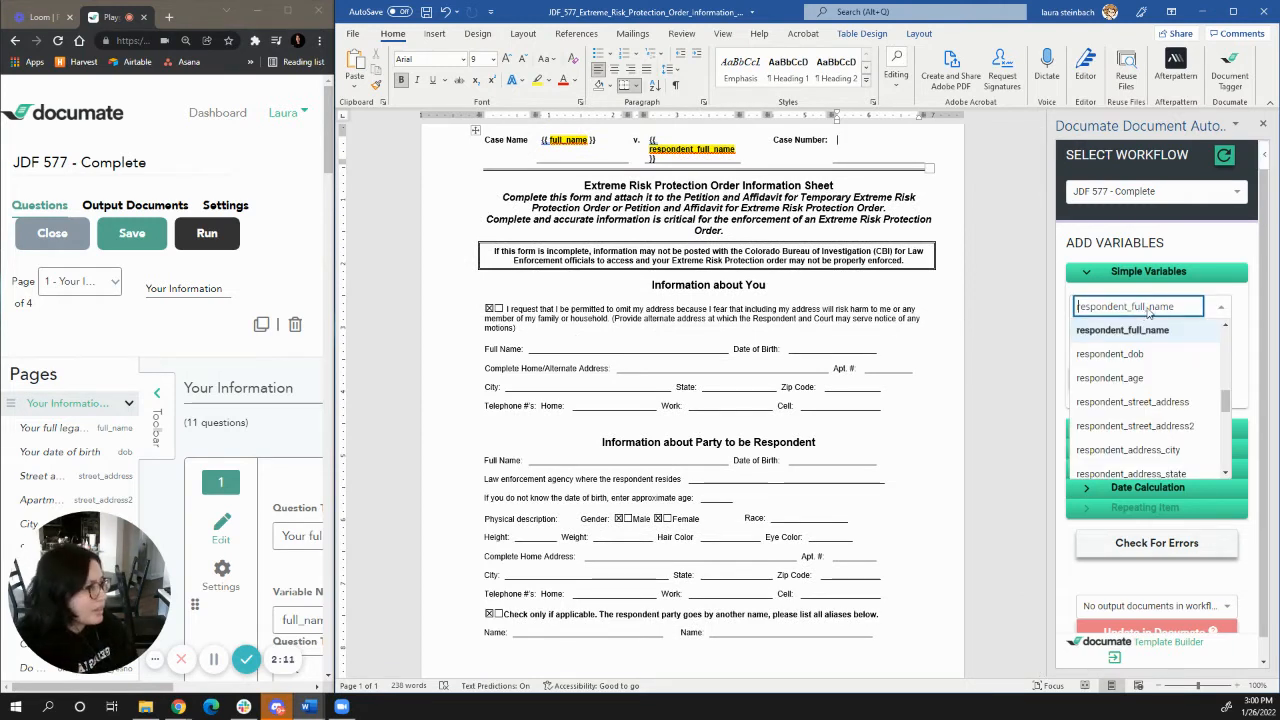
pyautogui.click(1217, 307)
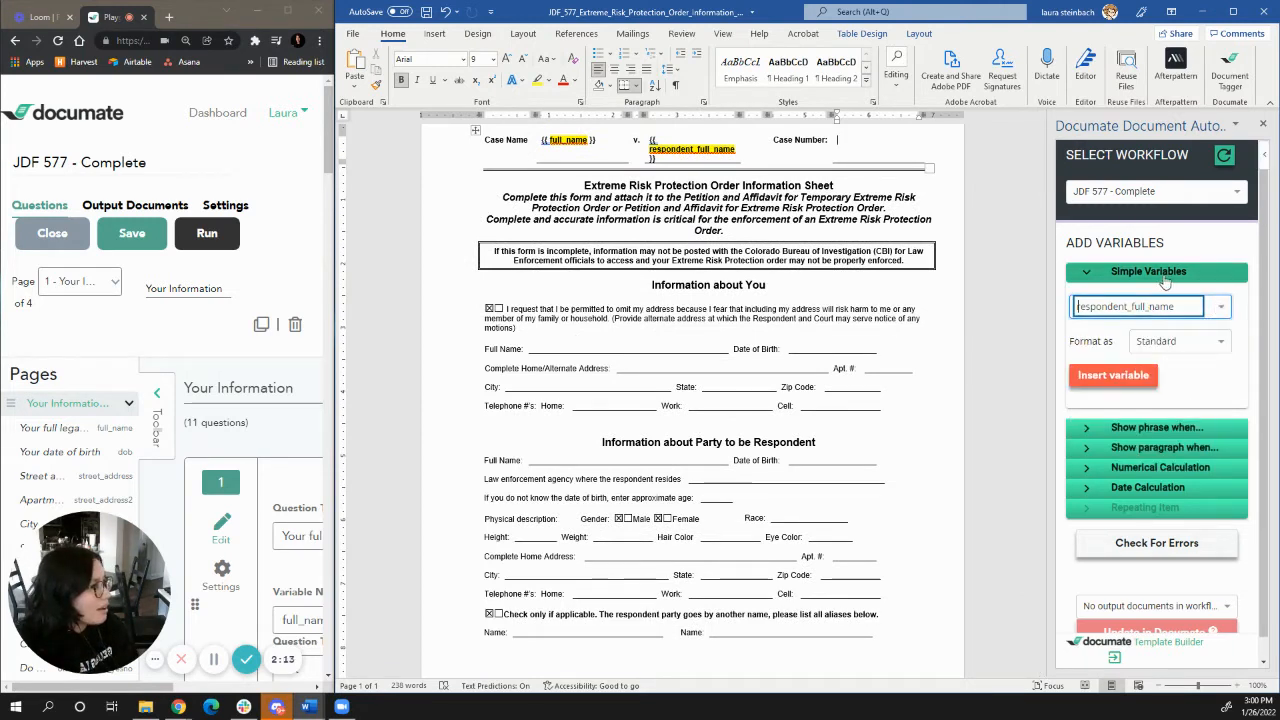
pyautogui.scroll(1, 767, 332)
pyautogui.click(671, 220)
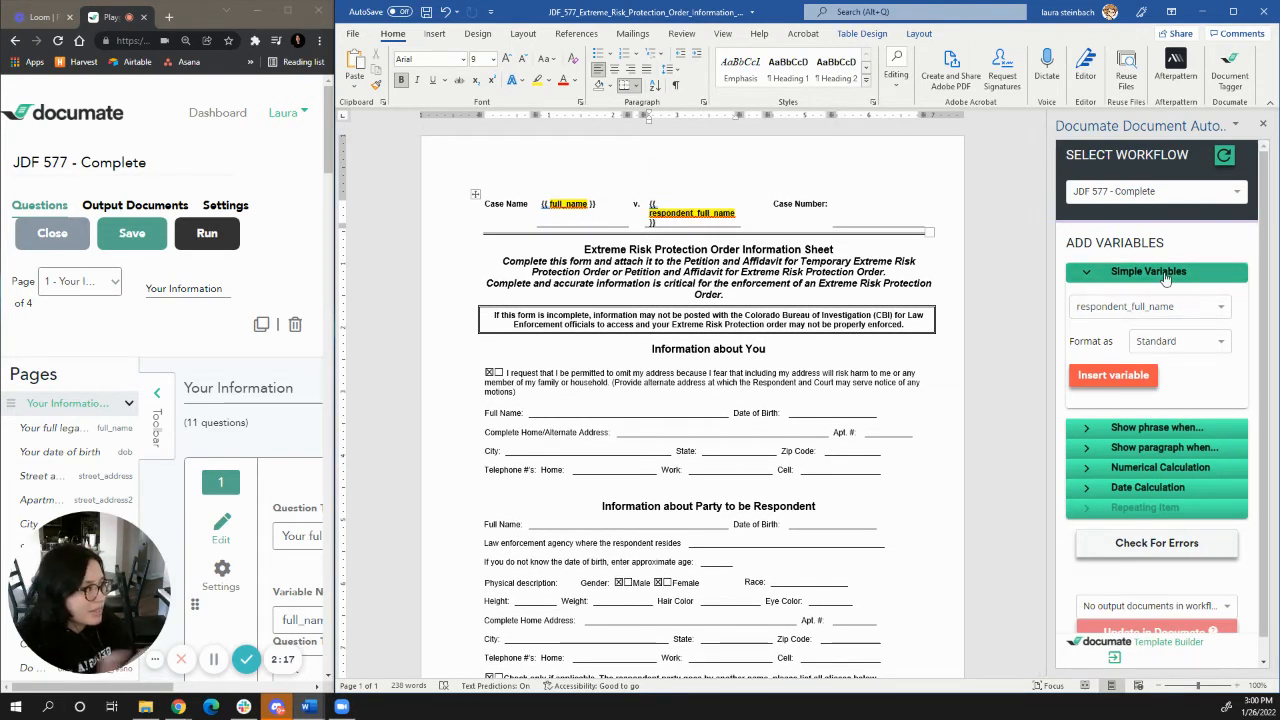
pyautogui.click(1172, 312)
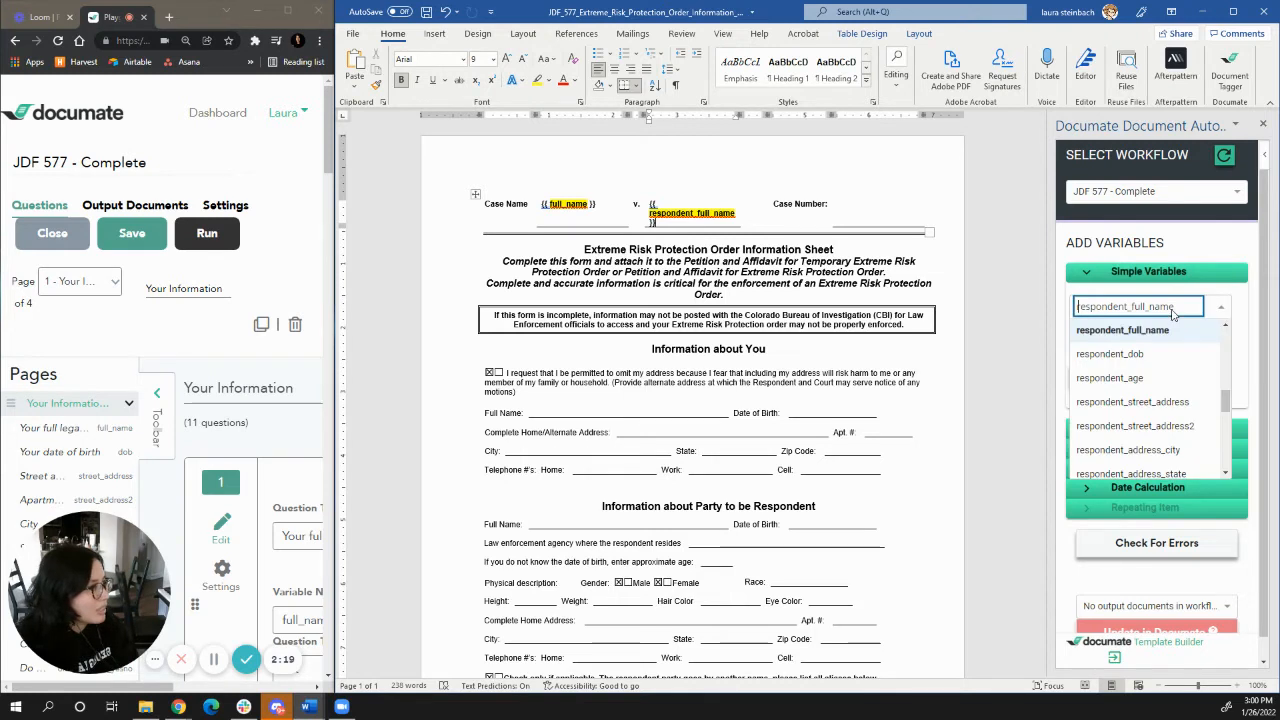
pyautogui.write('name')
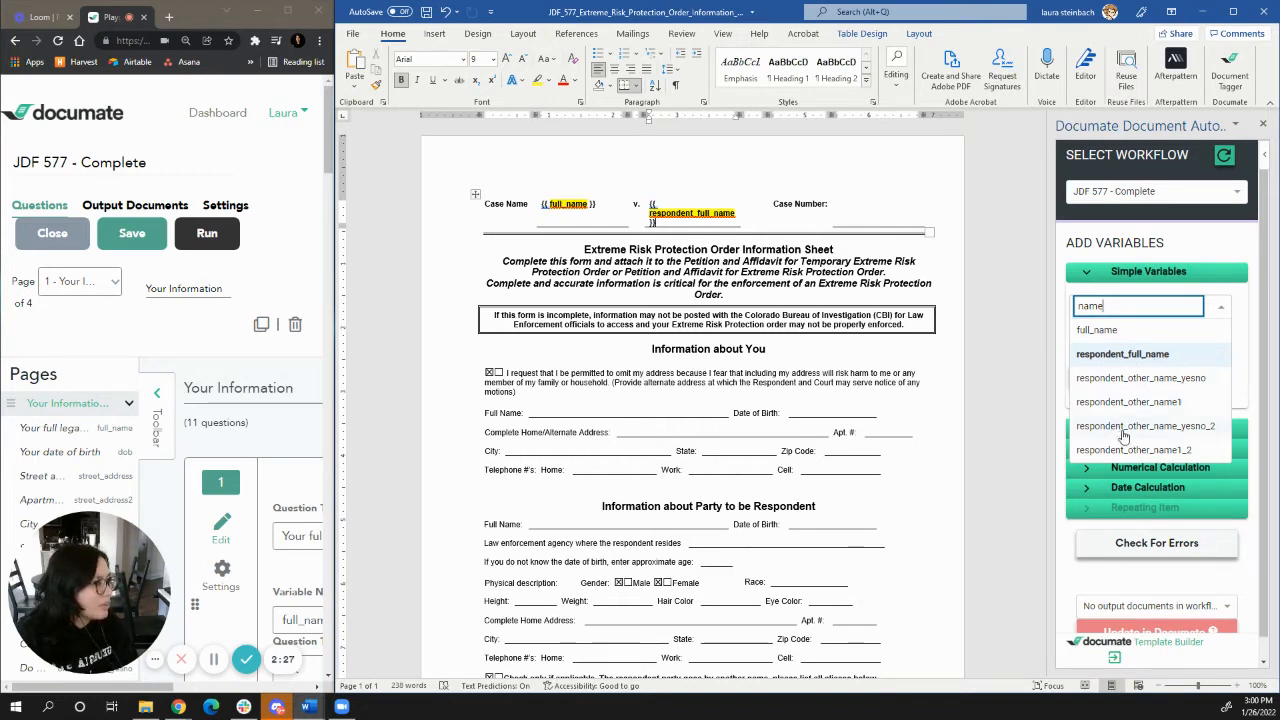
pyautogui.moveTo(1129, 312); pyautogui.dragTo(1068, 316)
pyautogui.press('BackSpace')
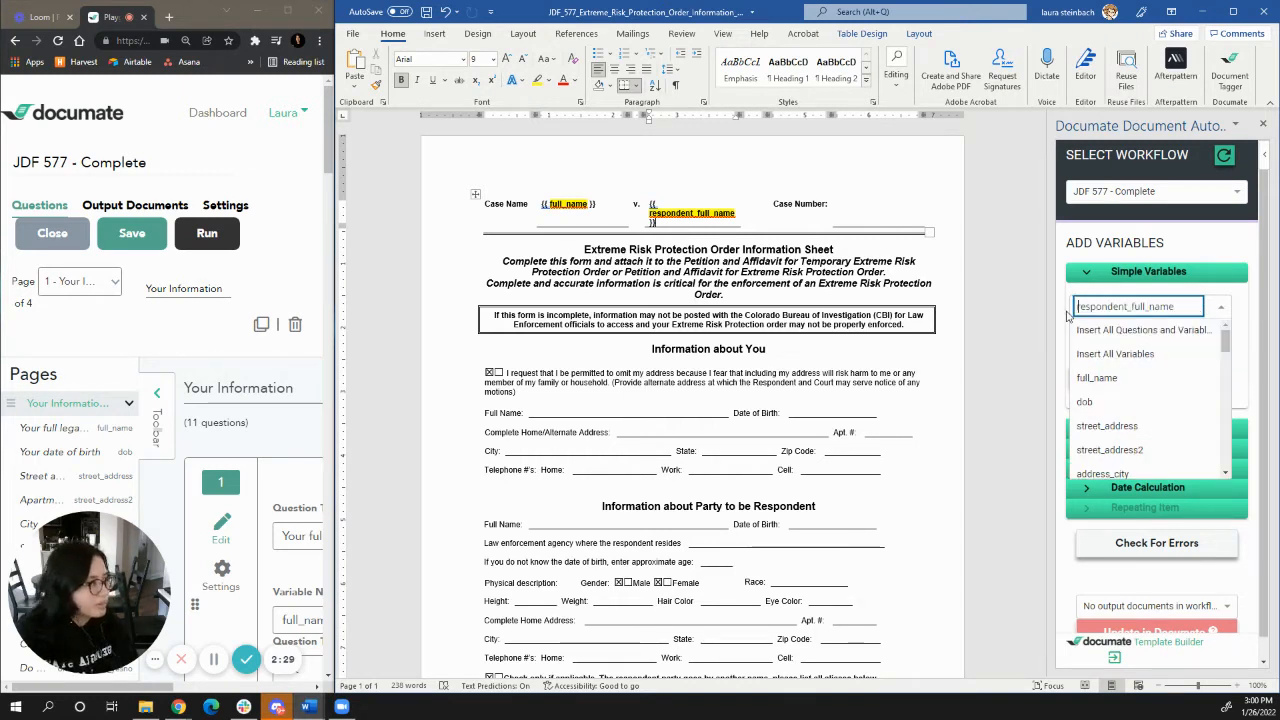
pyautogui.click(1222, 310)
# - Wrap the checked box of the address omission request in a show-phrase condition where omit_address_yesno is yes
pyautogui.click(1163, 430)
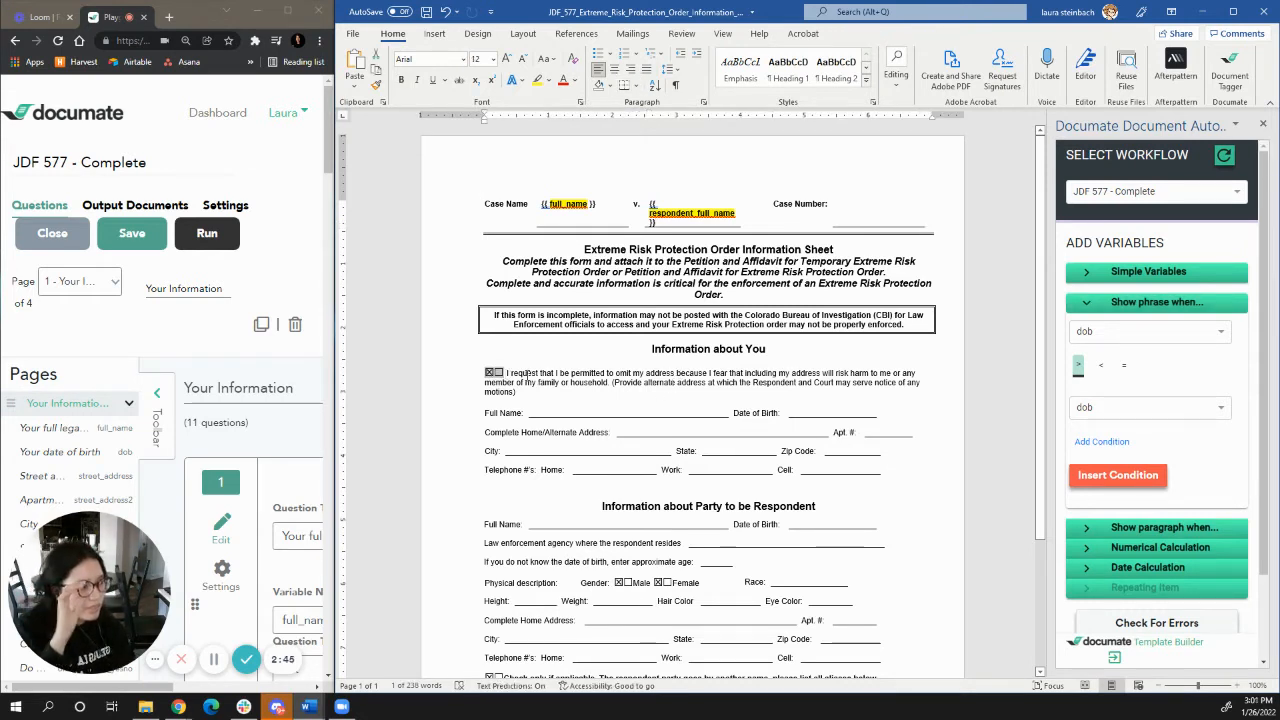
pyautogui.click(524, 373)
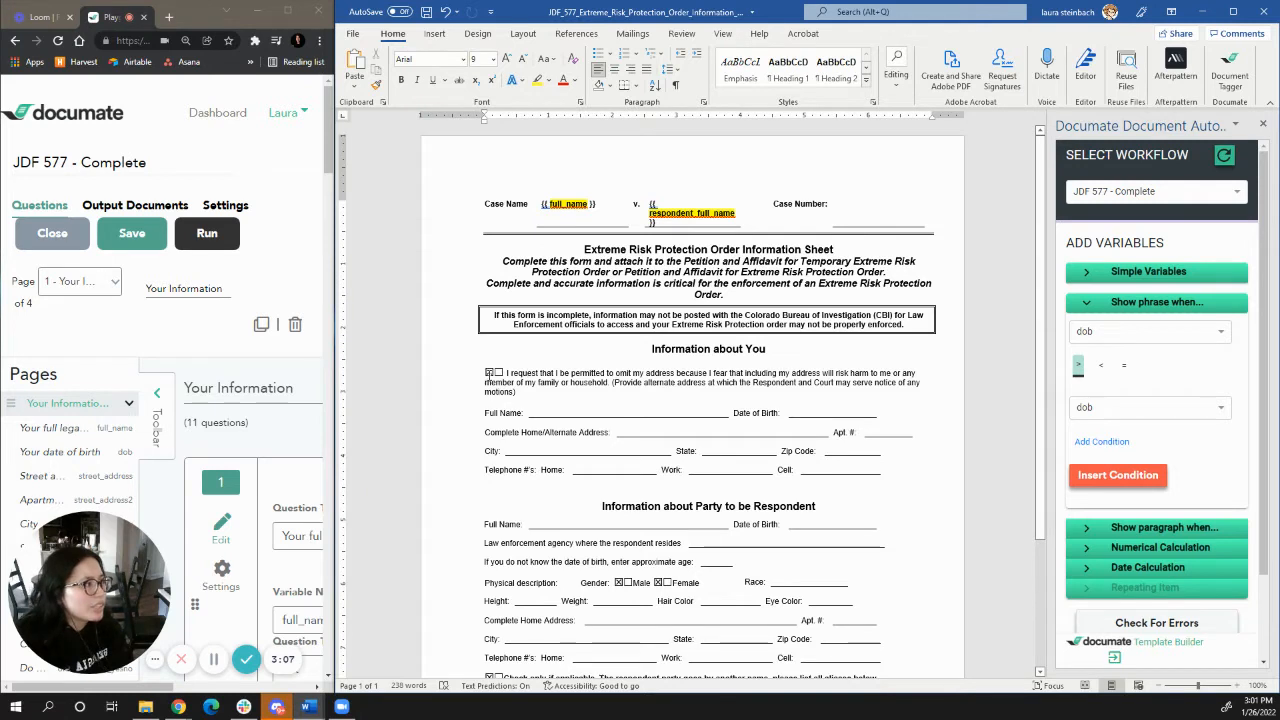
pyautogui.click(1136, 336)
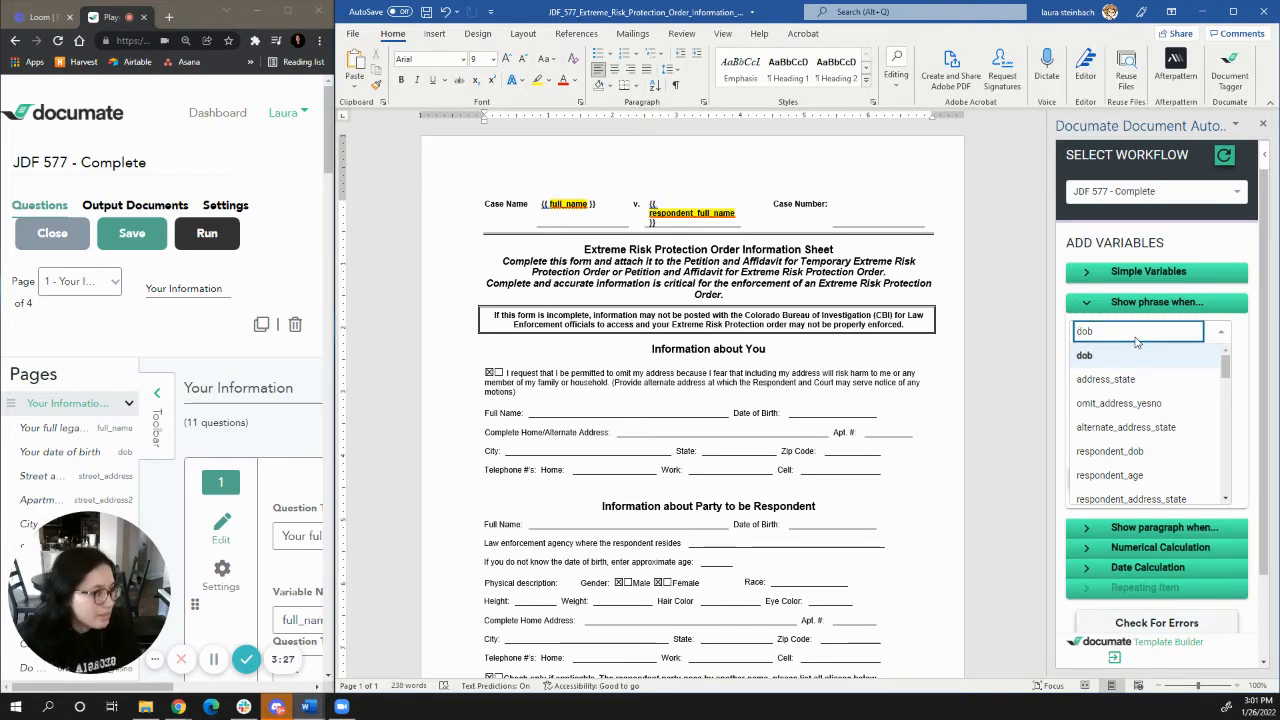
pyautogui.write('o')
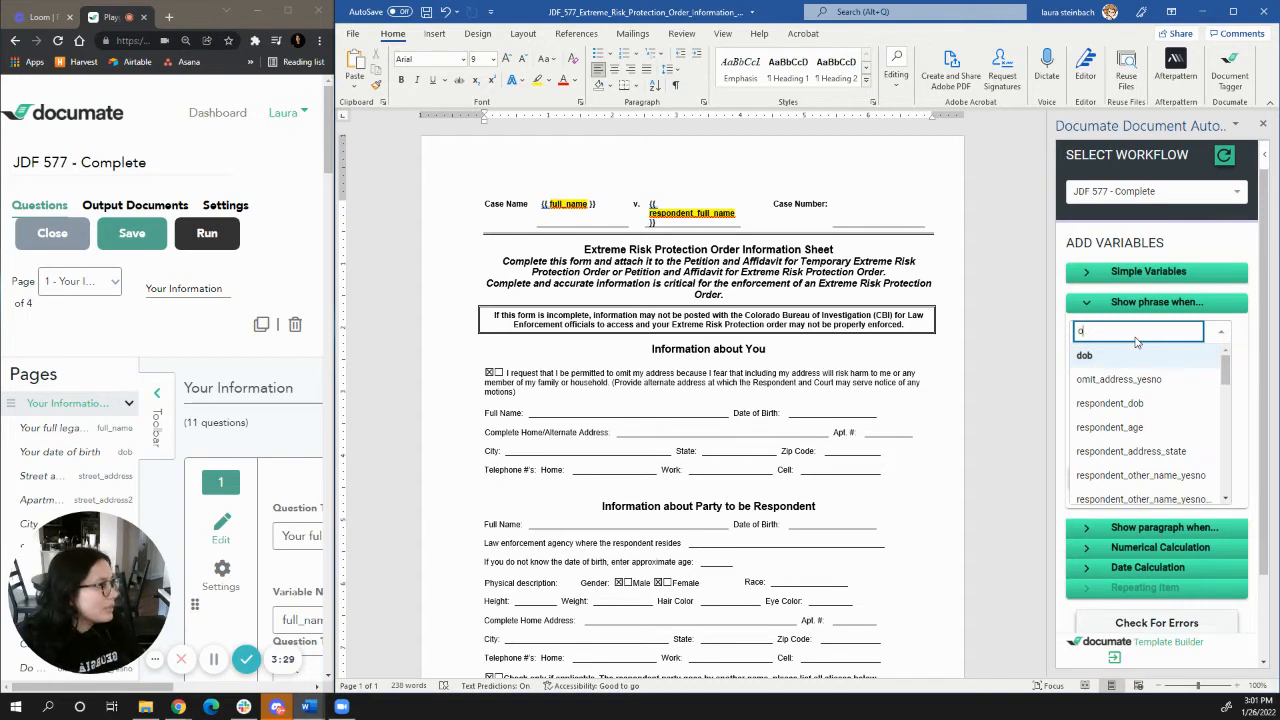
pyautogui.click(1160, 382)
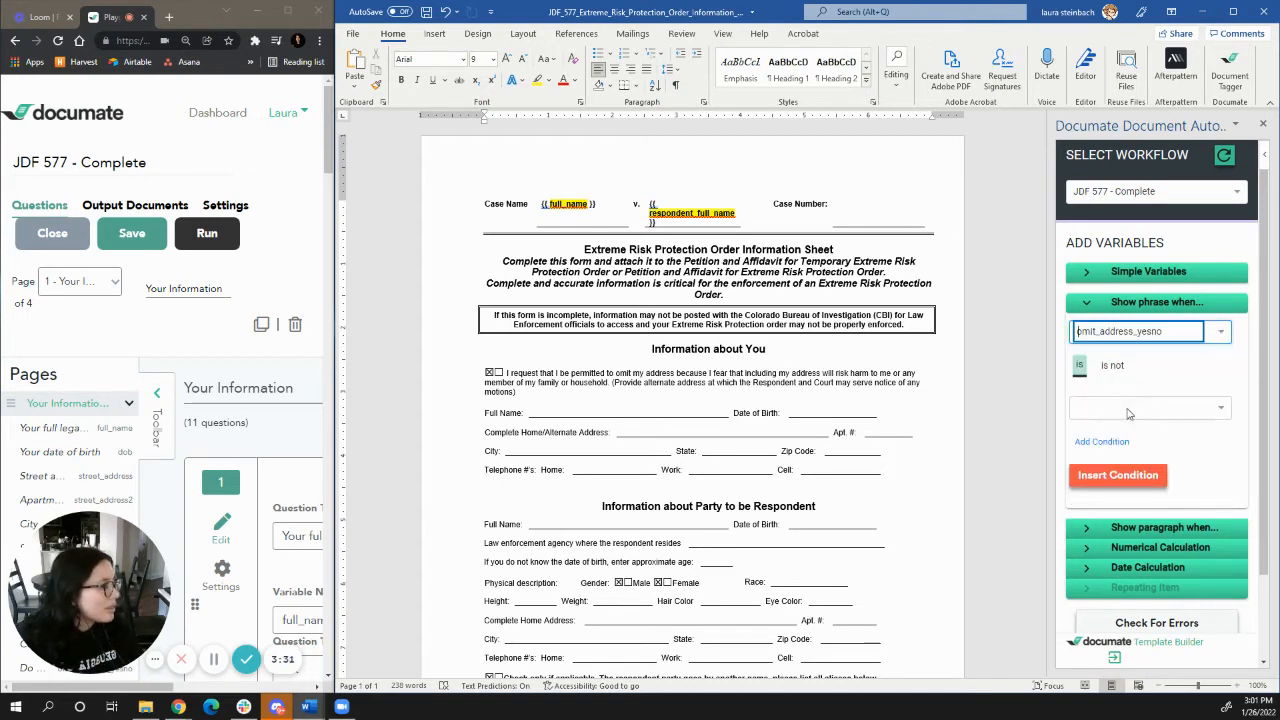
pyautogui.click(1130, 408)
pyautogui.click(1118, 432)
pyautogui.doubleClick(495, 371)
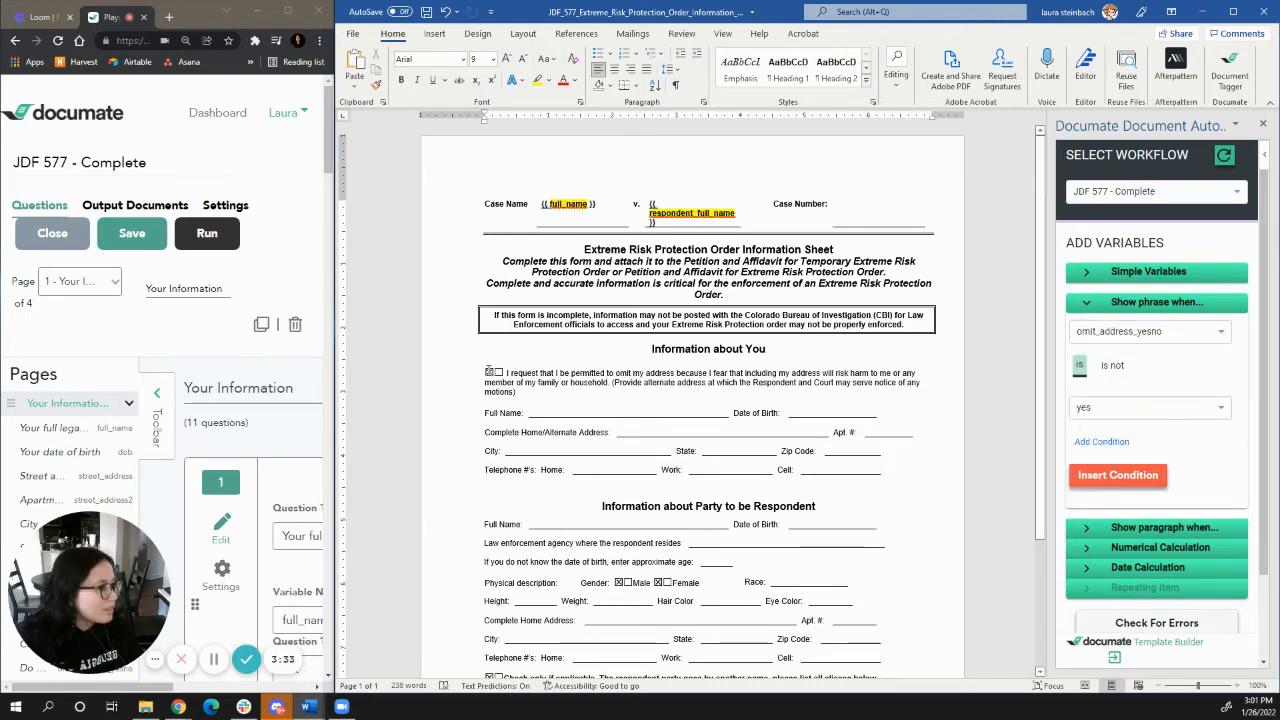
pyautogui.click(1095, 477)
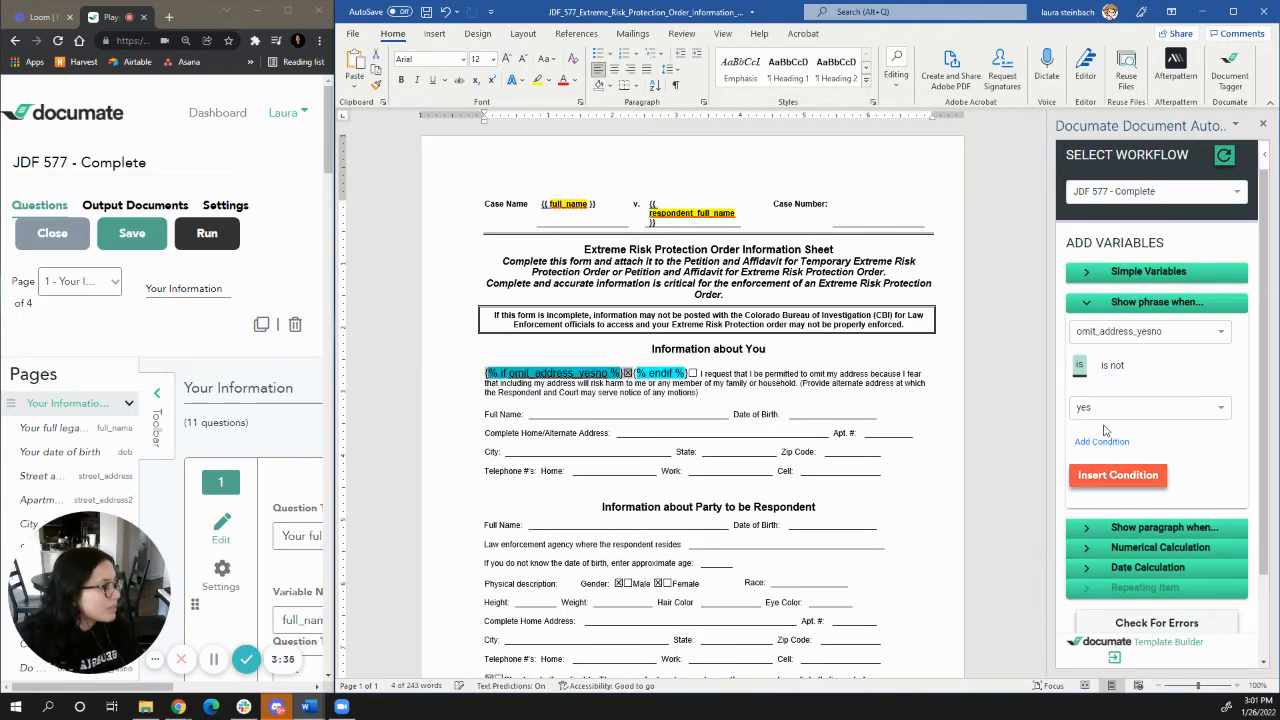
# - Wrap the empty box of the address omission request in a show-phrase condition where omit_address_yesno is no
pyautogui.click(1108, 408)
pyautogui.click(1110, 453)
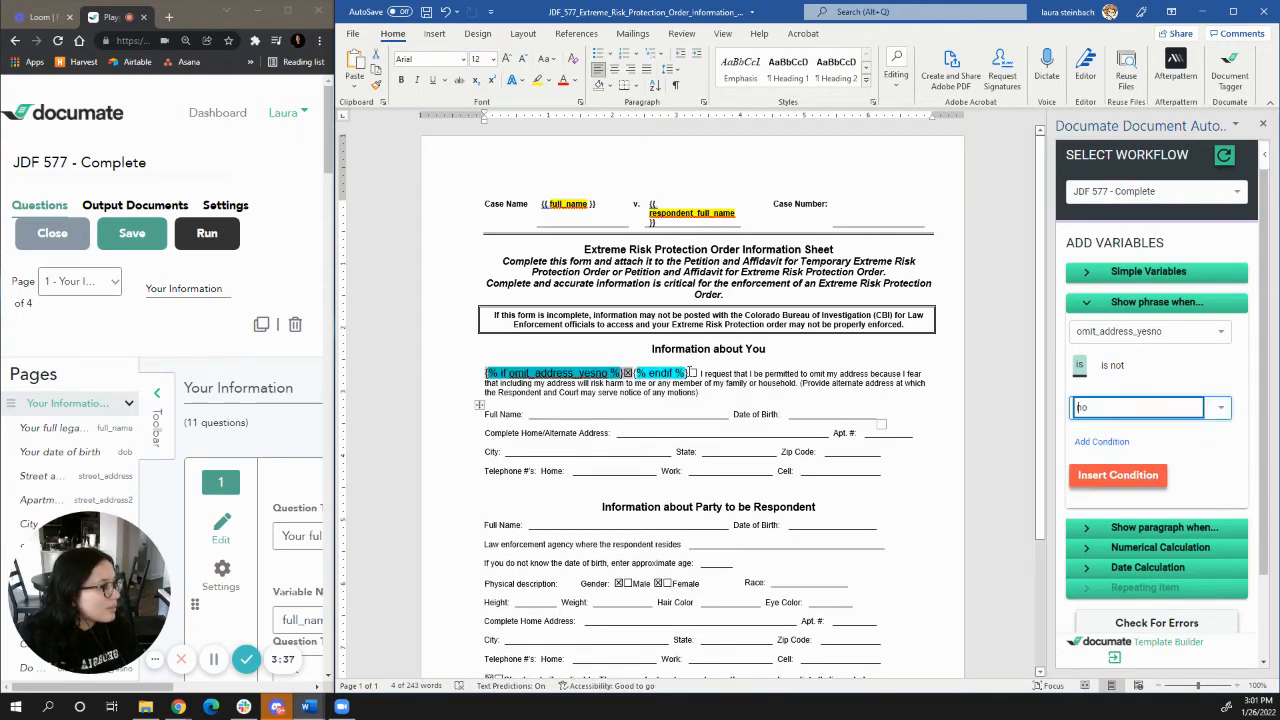
pyautogui.doubleClick(693, 372)
pyautogui.click(1118, 475)
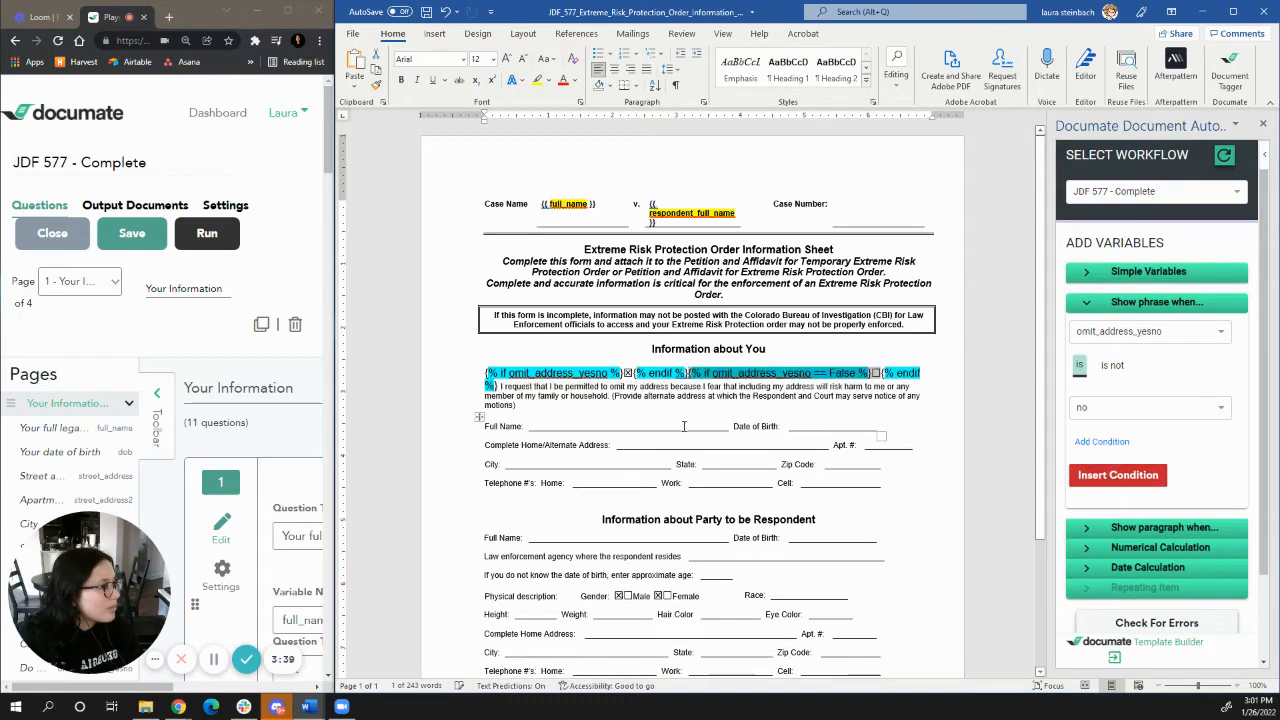
pyautogui.click(636, 388)
# - Insert the simple variable full_name with Standard format in the Full Name blank under "Information about You"
pyautogui.scroll(-1, 636, 388)
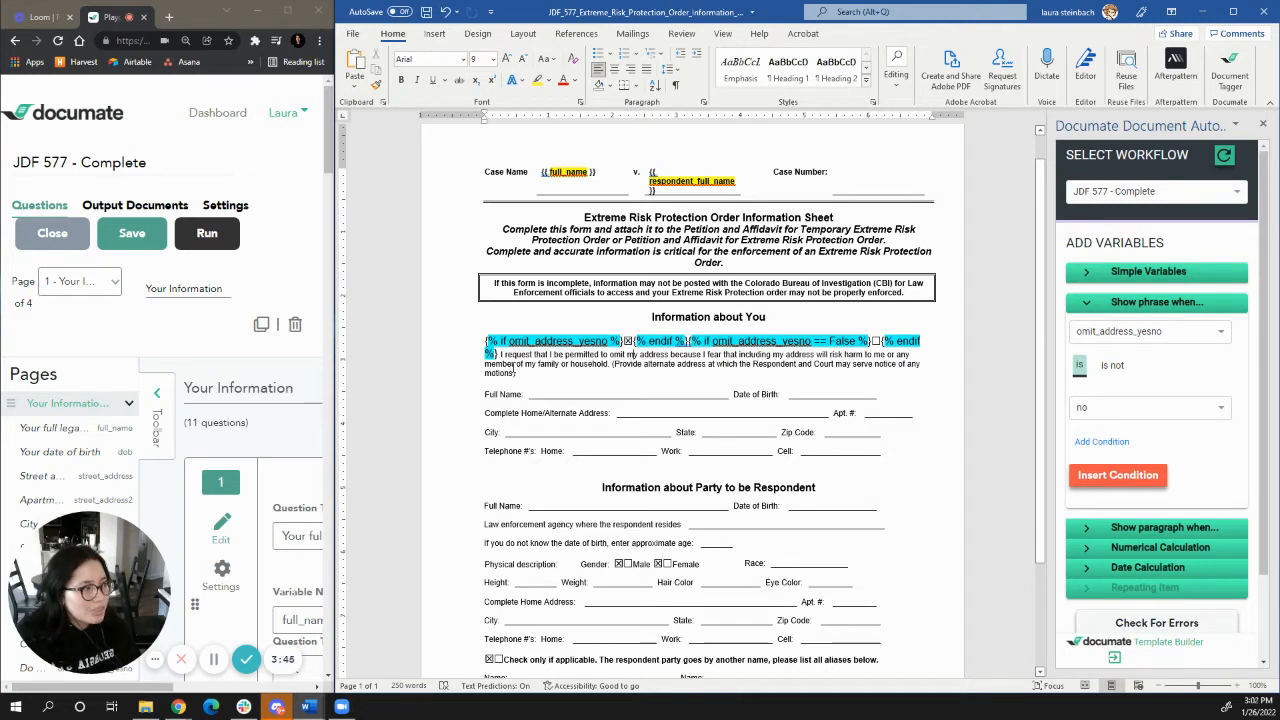
pyautogui.scroll(1, 514, 367)
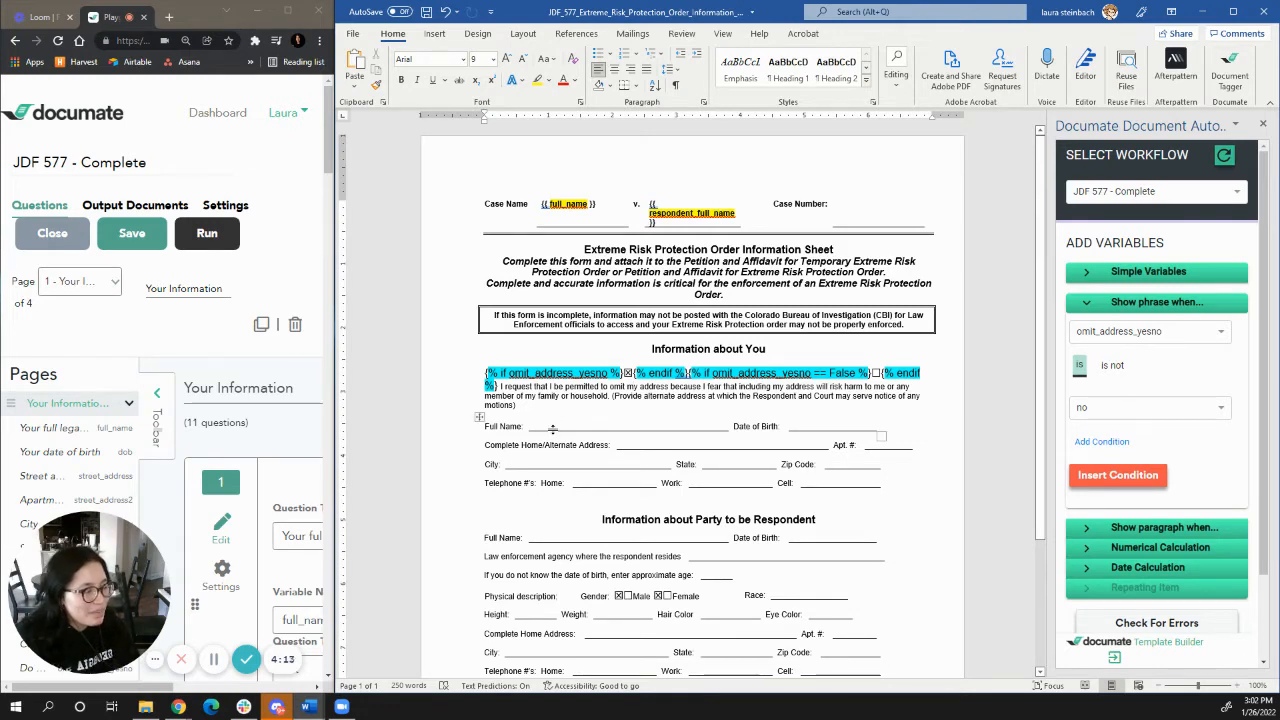
pyautogui.scroll(-4, 551, 429)
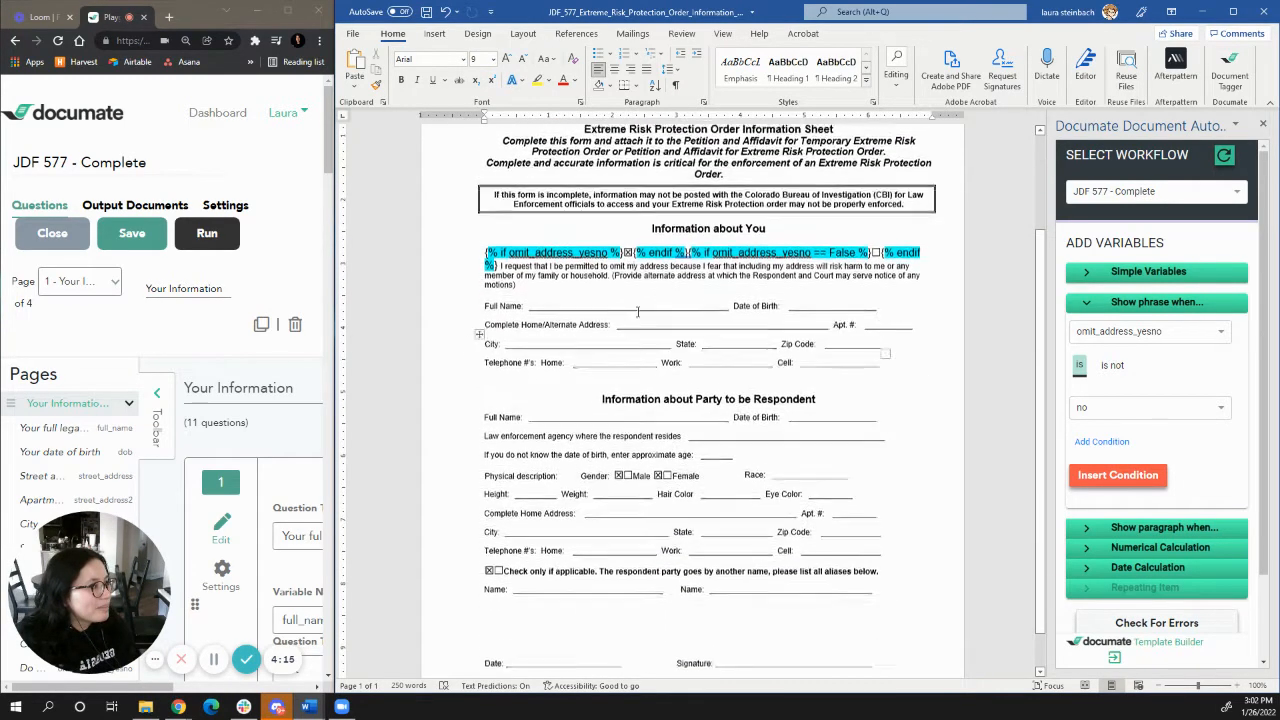
pyautogui.click(1088, 332)
pyautogui.click(1118, 272)
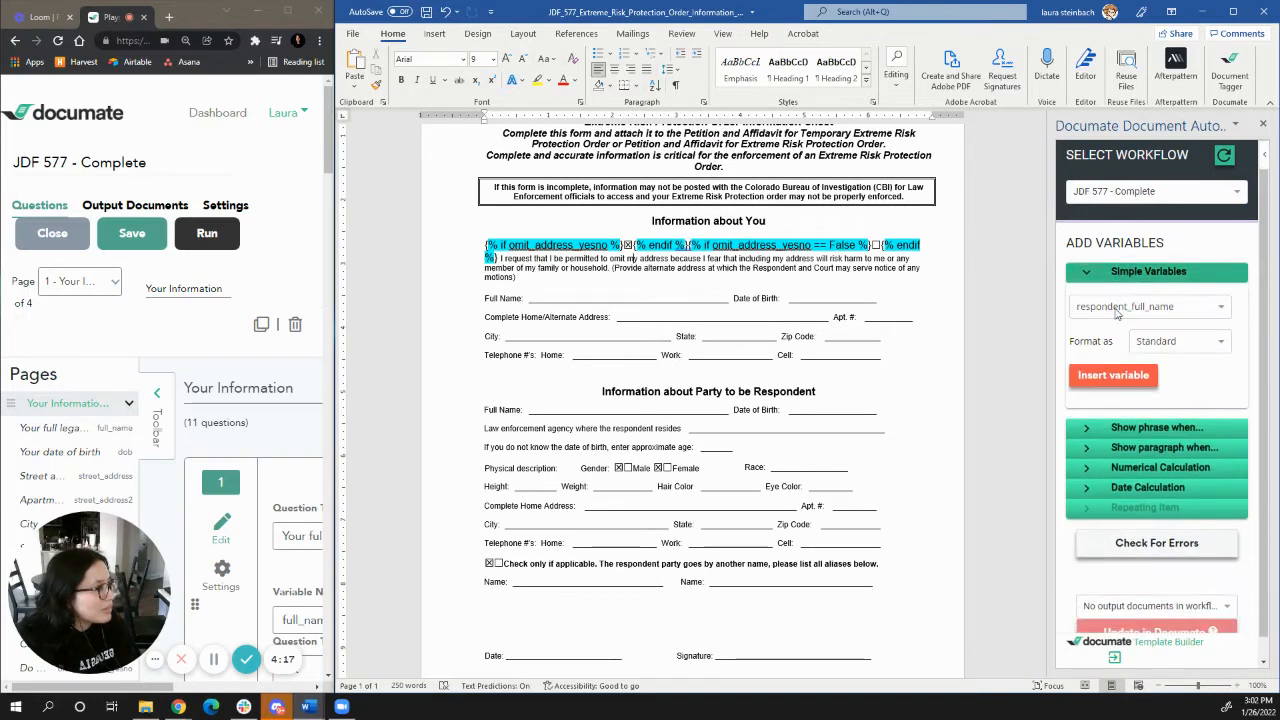
pyautogui.click(1117, 310)
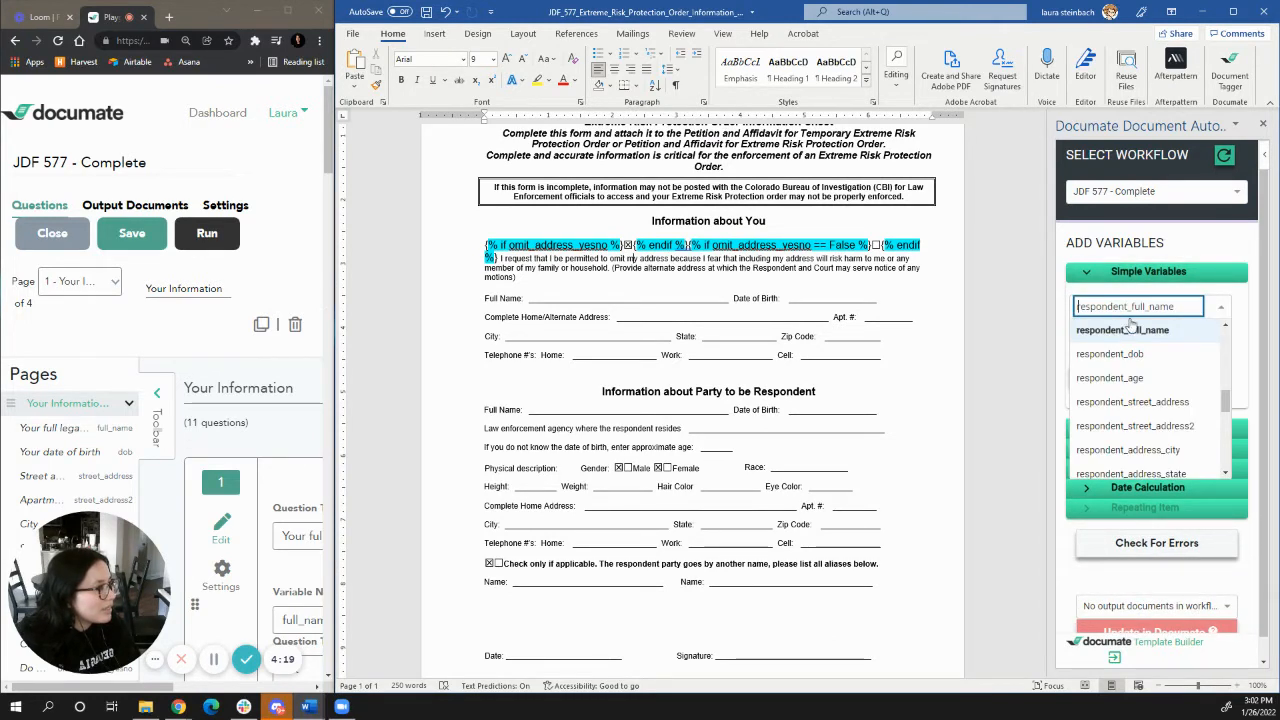
pyautogui.write('name')
pyautogui.click(1128, 329)
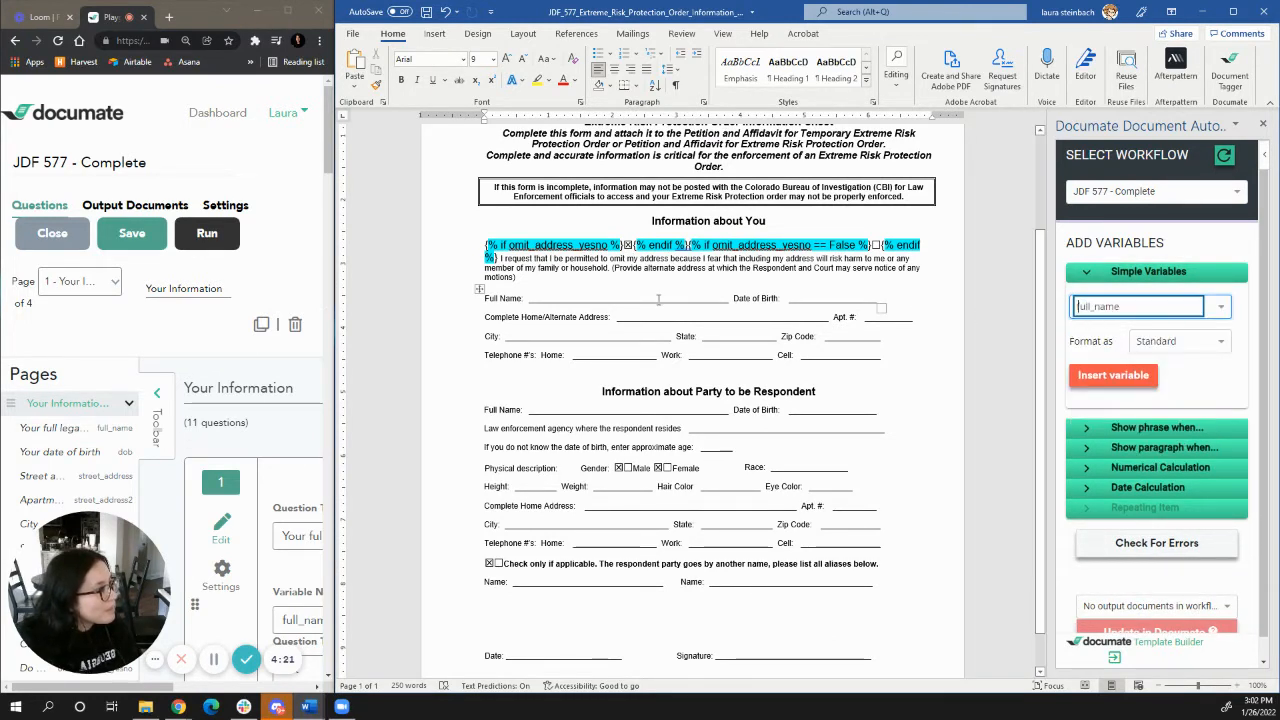
pyautogui.click(1112, 375)
# - Insert the simple variable dob, formatted as mm/dd/yyyy, in the Date of Birth blank under "Information about You"
pyautogui.click(1134, 308)
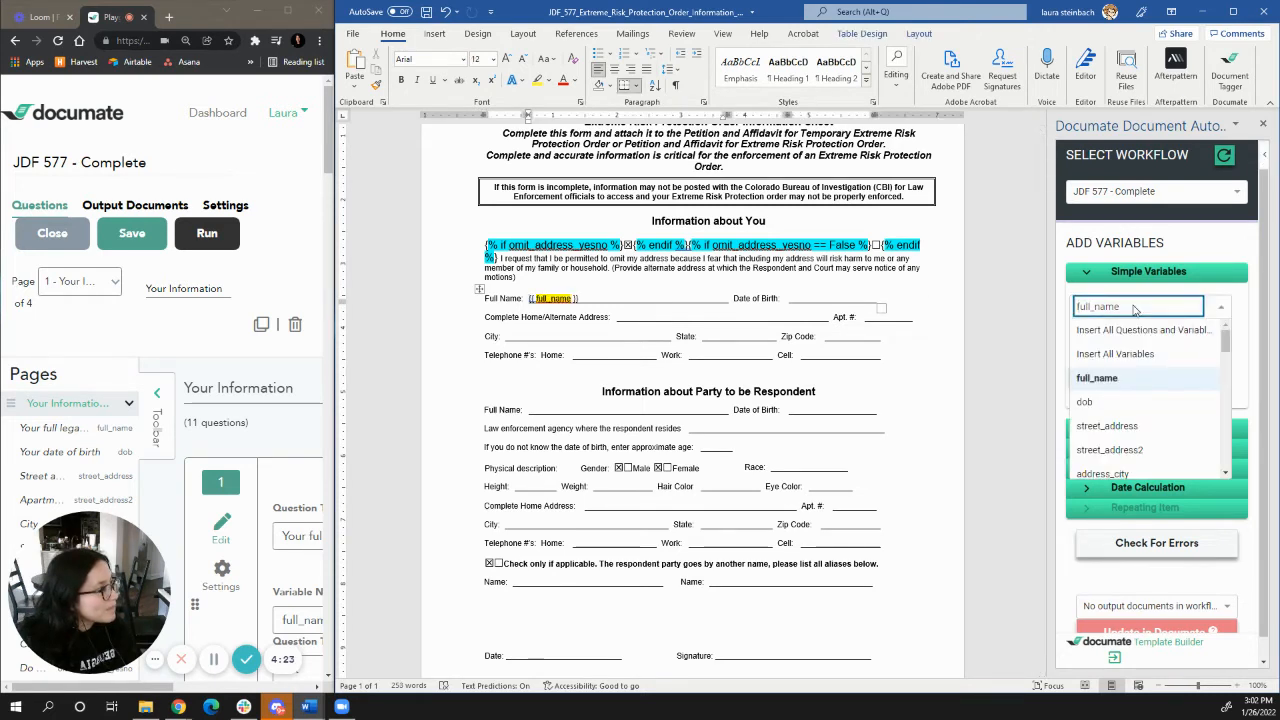
pyautogui.write('dob')
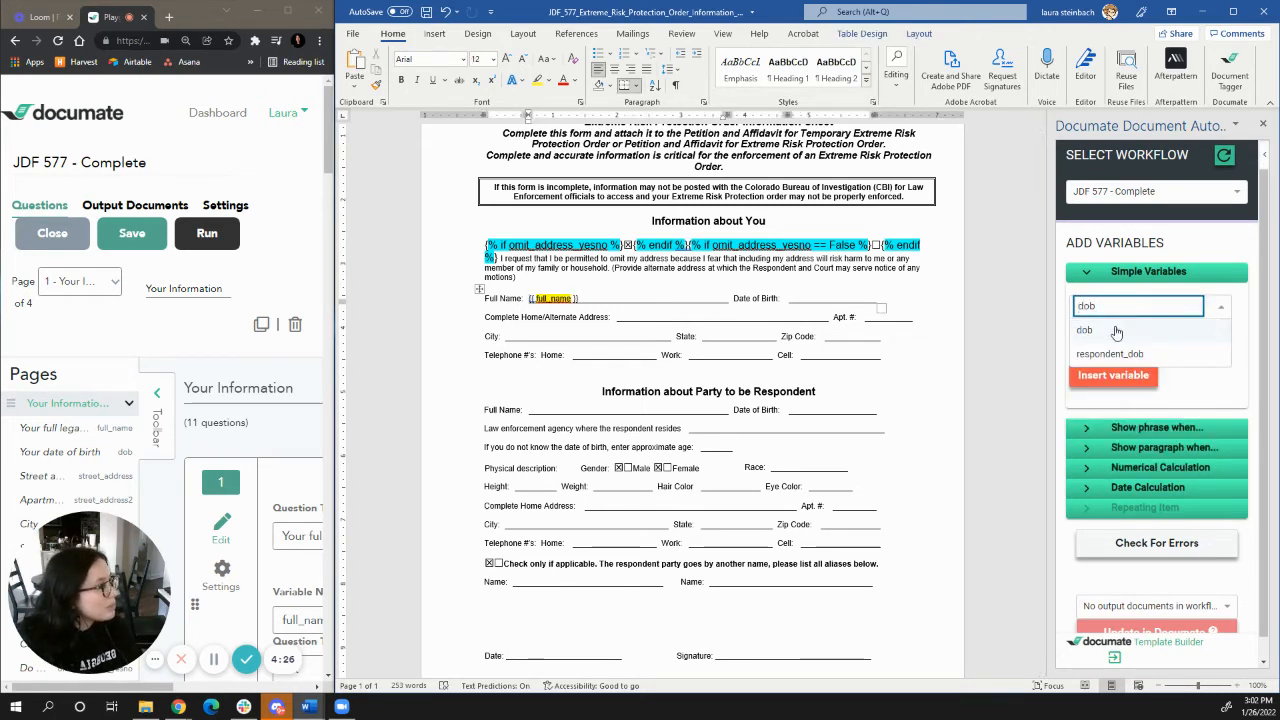
pyautogui.click(1110, 330)
pyautogui.click(822, 298)
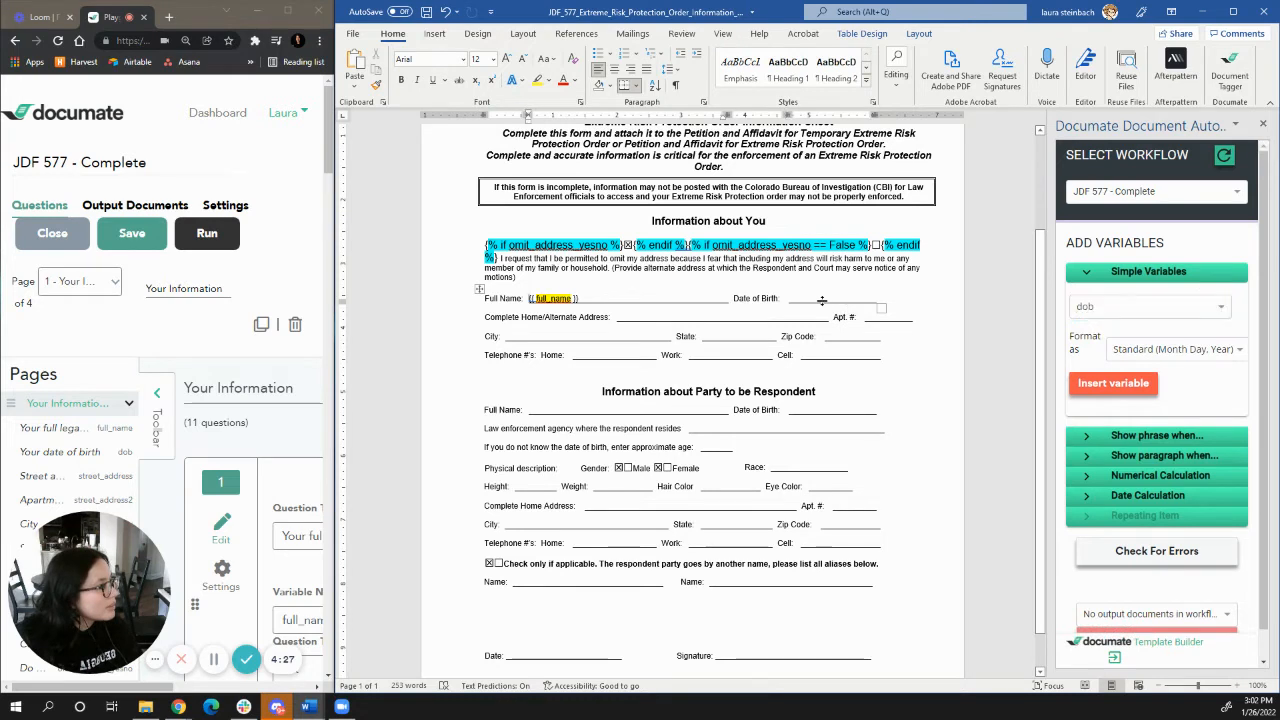
pyautogui.click(1148, 359)
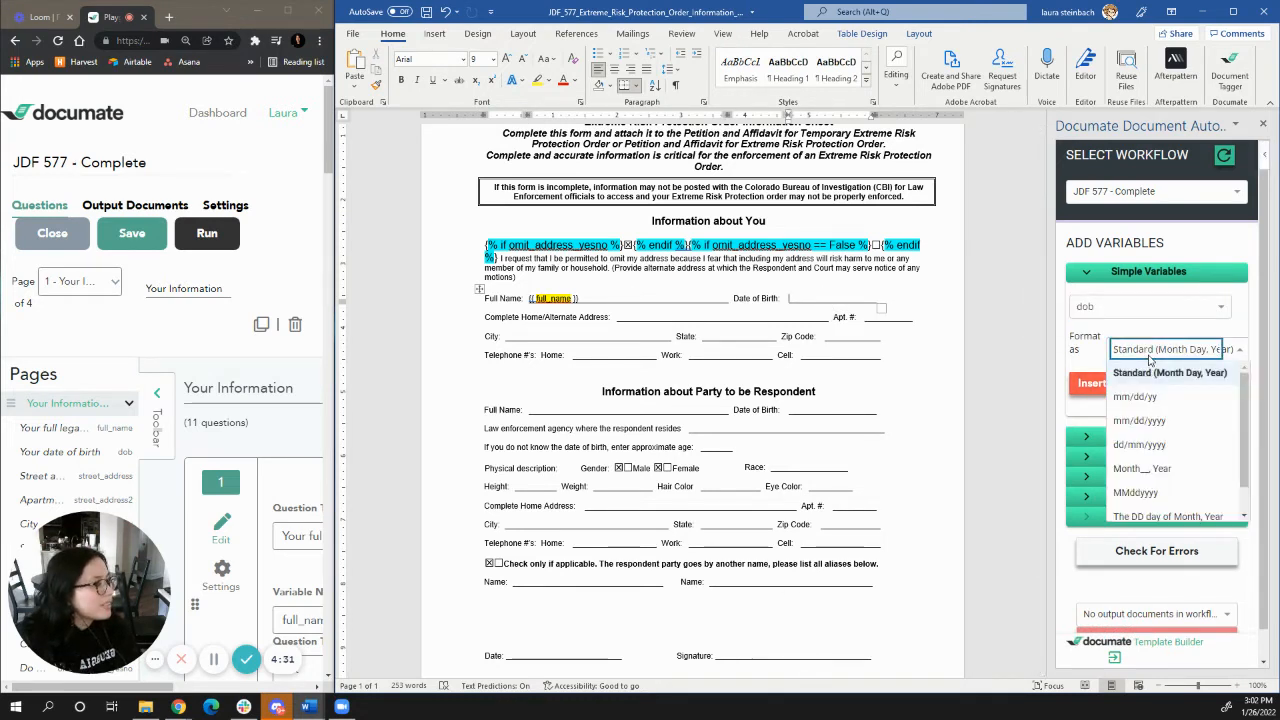
pyautogui.click(1158, 420)
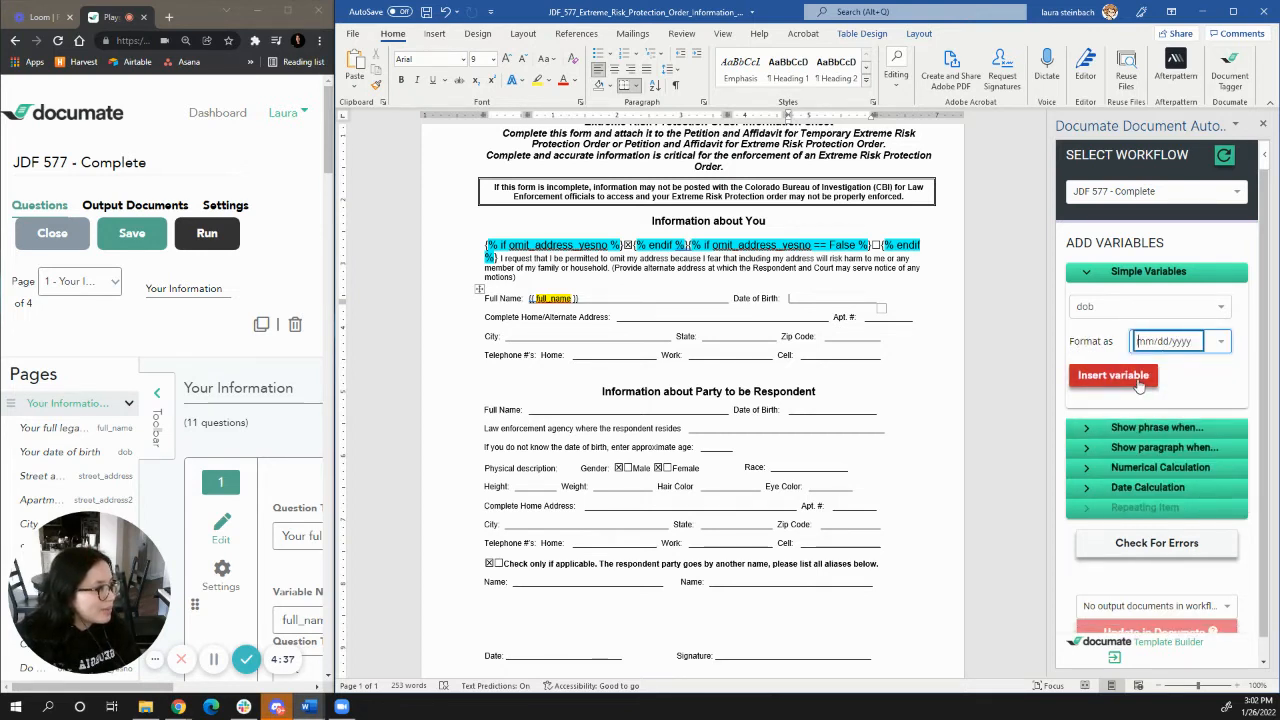
pyautogui.click(1138, 382)
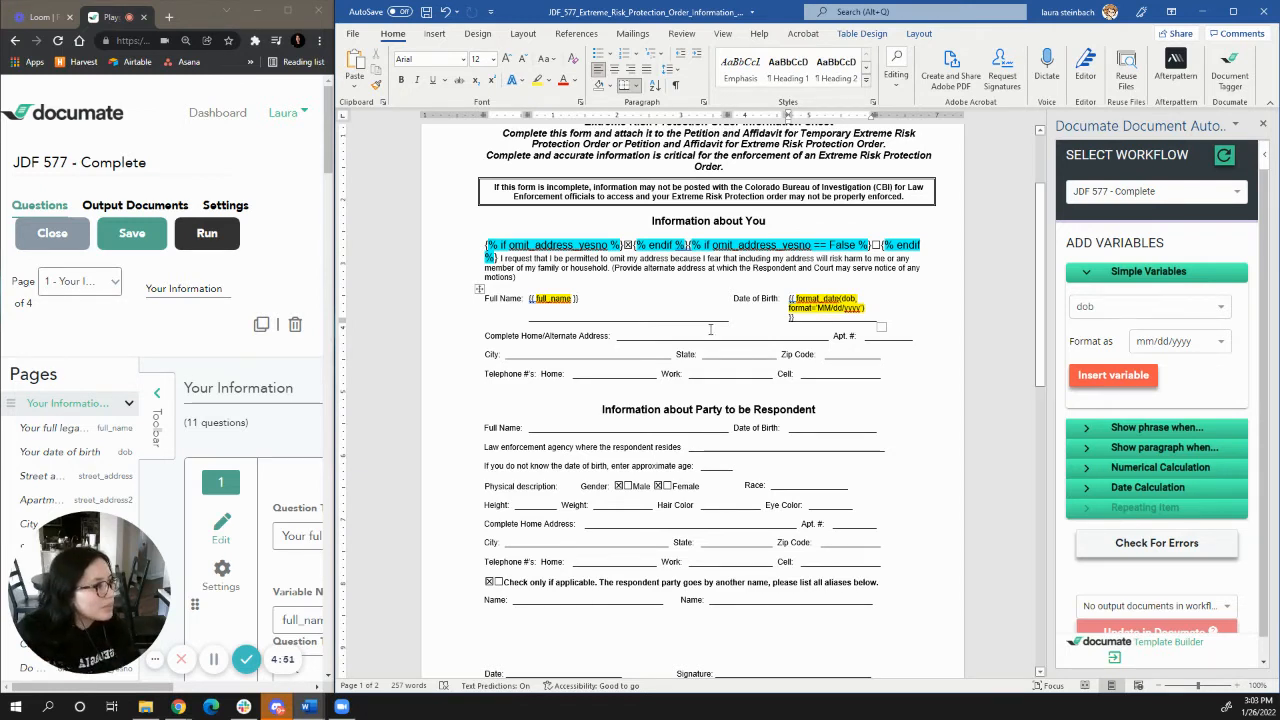
# - Insert the simple variable street_address with Standard format in the Complete Home/Alternate Address blank under "Information about You"
pyautogui.click(1126, 314)
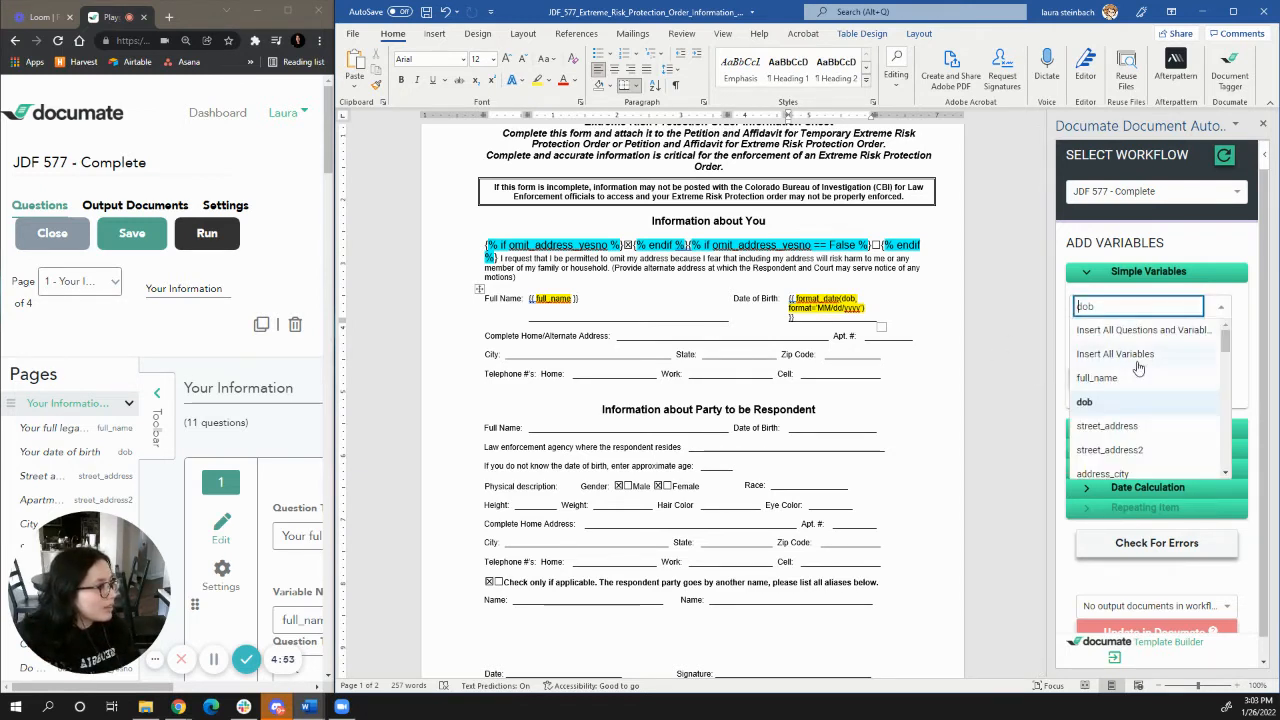
pyautogui.write('address')
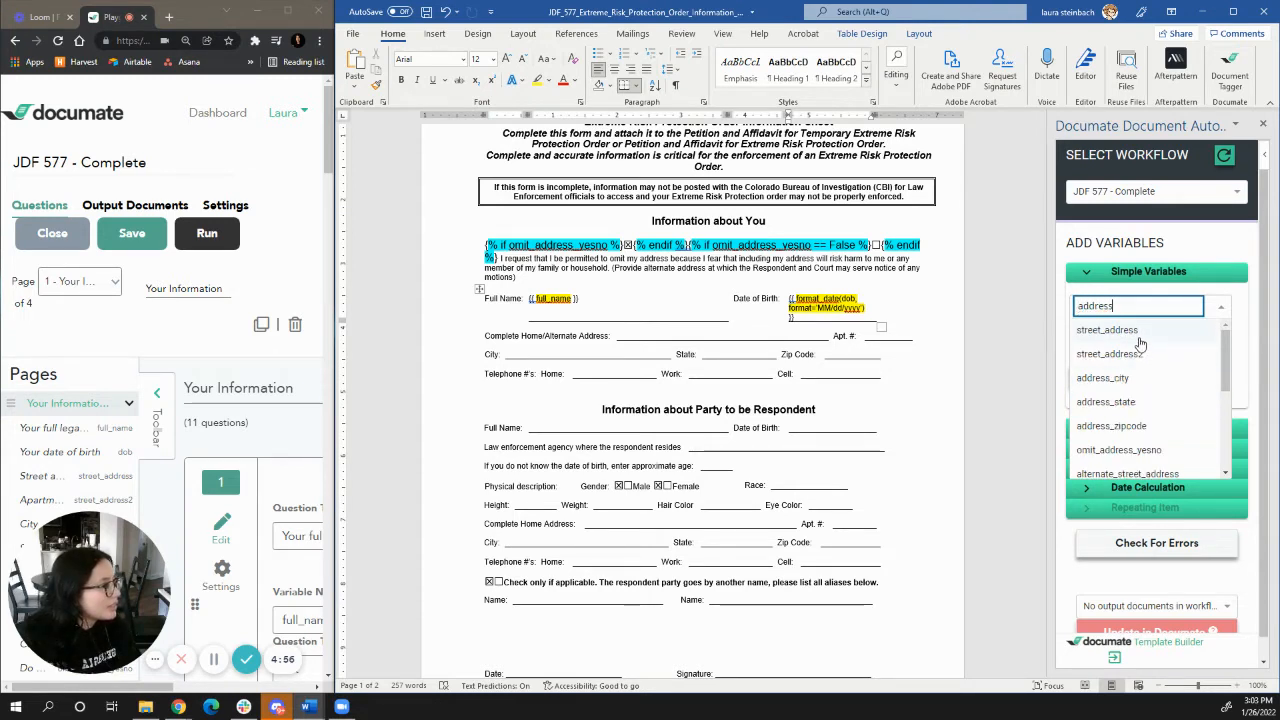
pyautogui.click(1120, 331)
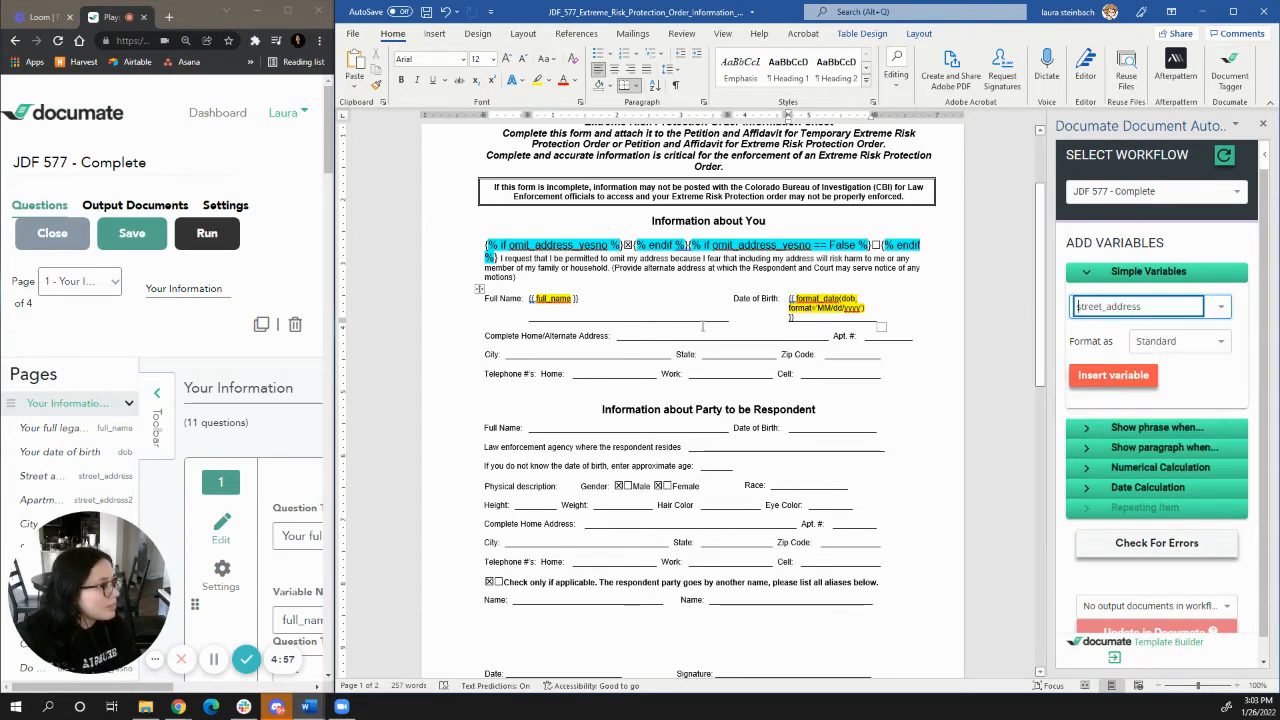
pyautogui.click(691, 337)
pyautogui.click(1113, 375)
# - Insert the simple variable street_address2 after street_address on the Complete Home/Alternate Address line, separated by a comma
pyautogui.click(1138, 309)
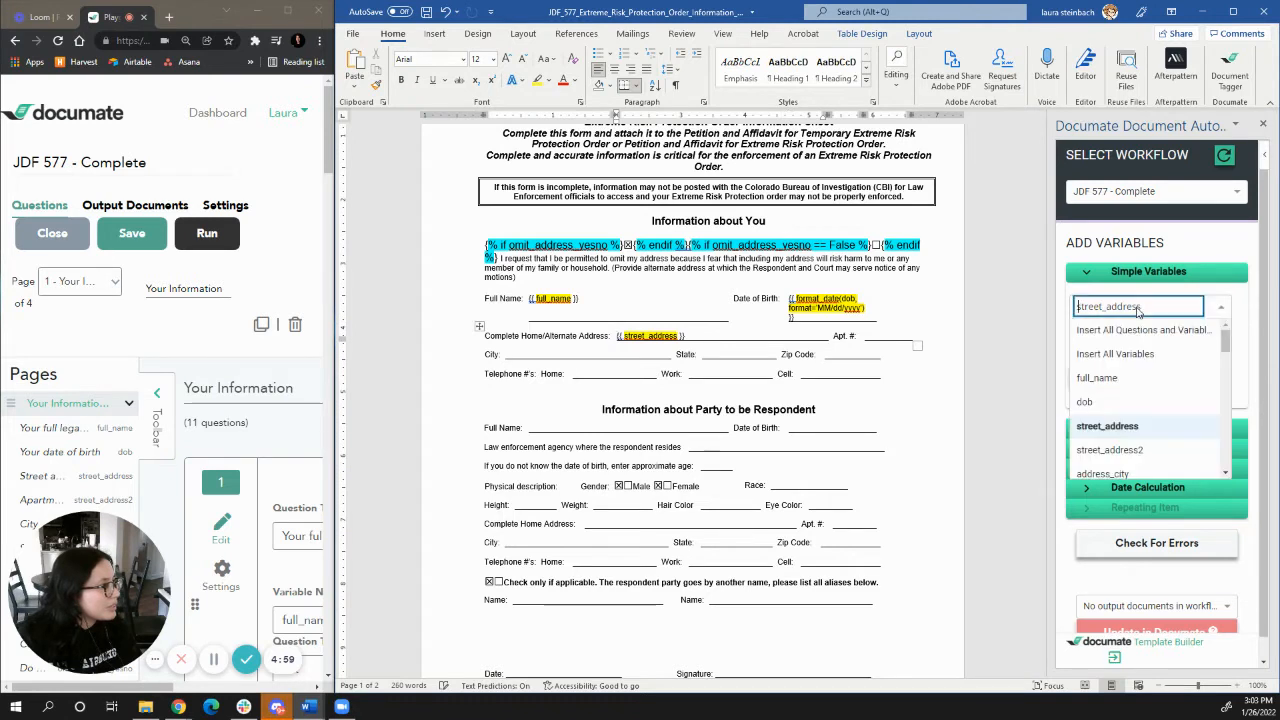
pyautogui.click(1132, 449)
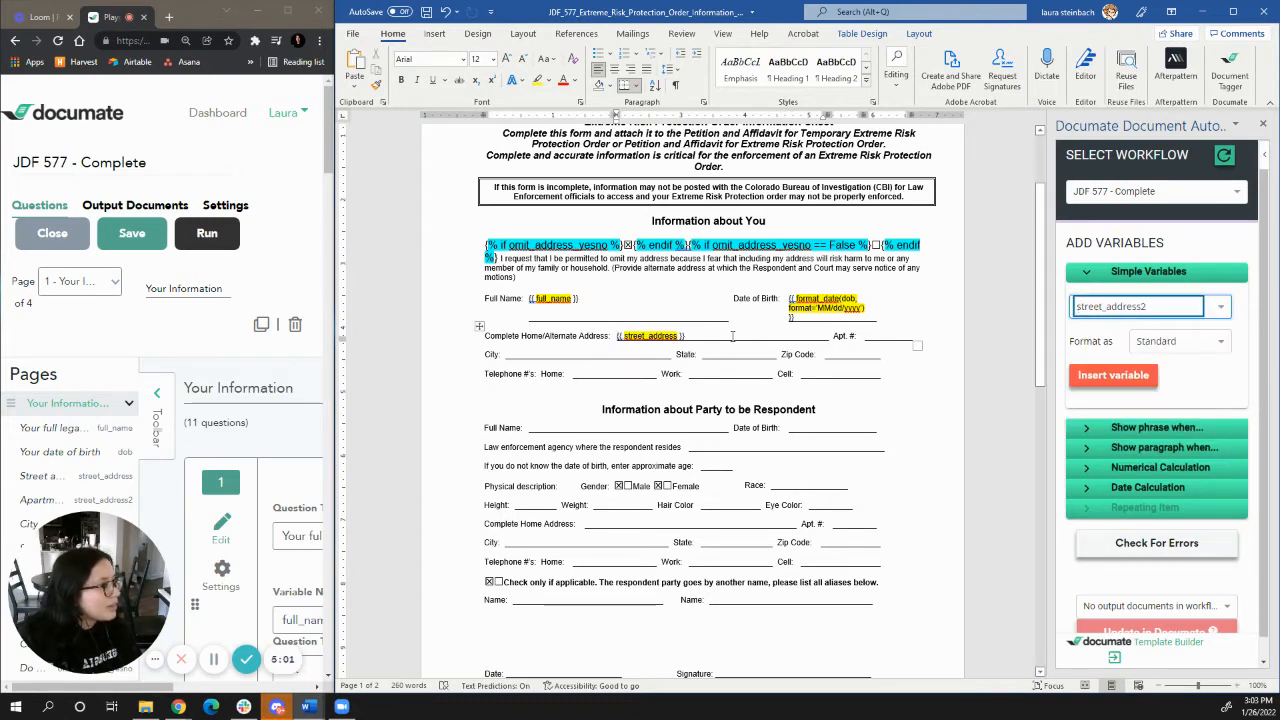
pyautogui.click(732, 337)
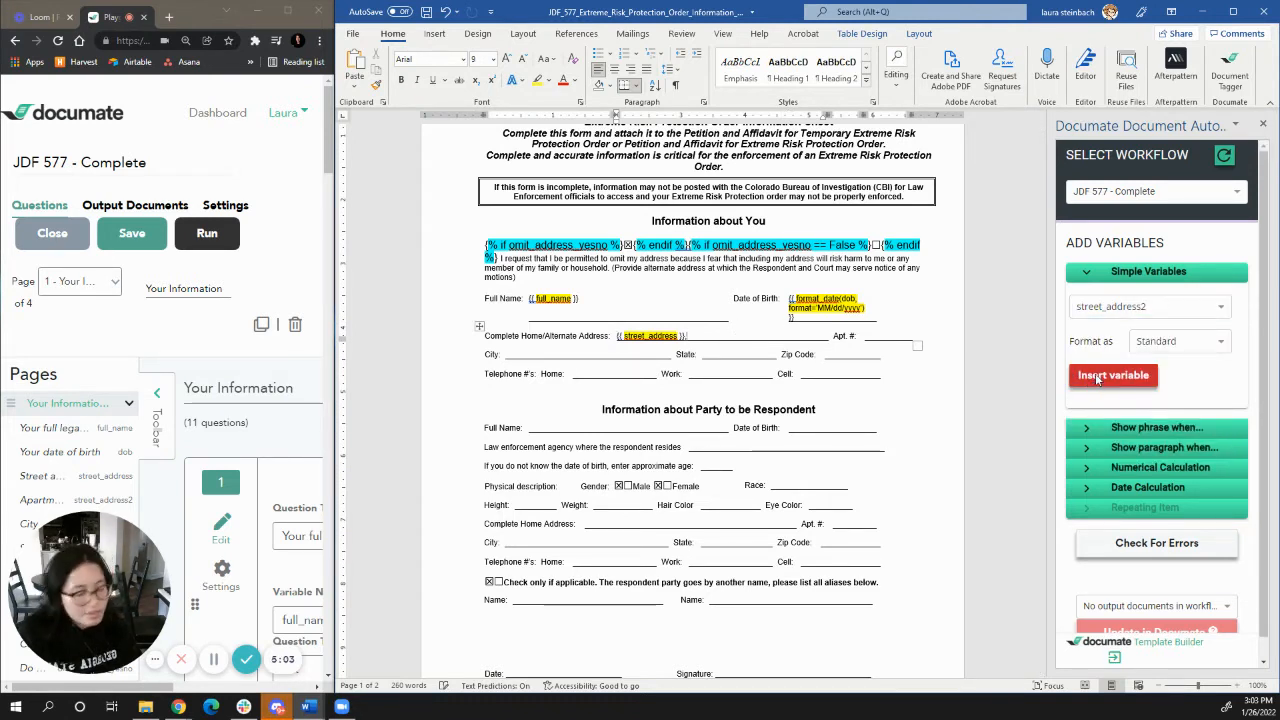
pyautogui.click(1097, 377)
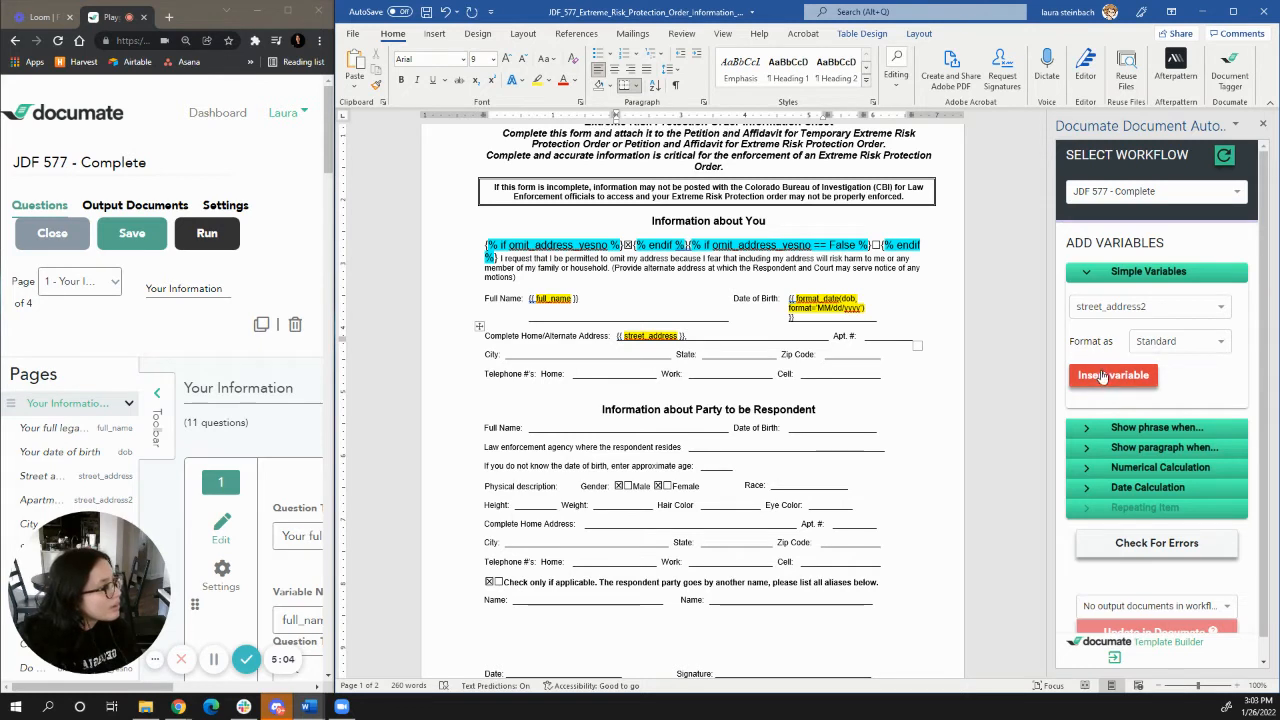
# - Move the street_address2 variable from the home address line into the Apt. # blank under "Information about You"
pyautogui.click(1110, 304)
pyautogui.scroll(-1, 1137, 418)
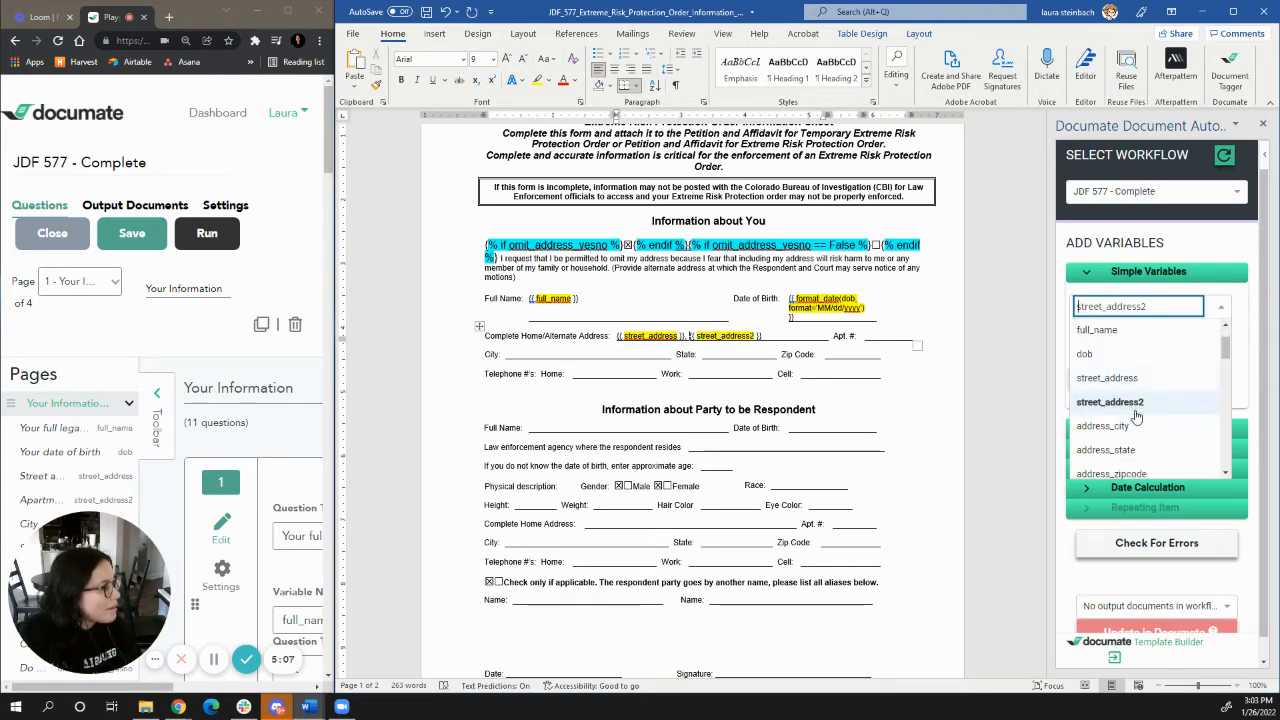
pyautogui.moveTo(770, 337); pyautogui.dragTo(690, 340)
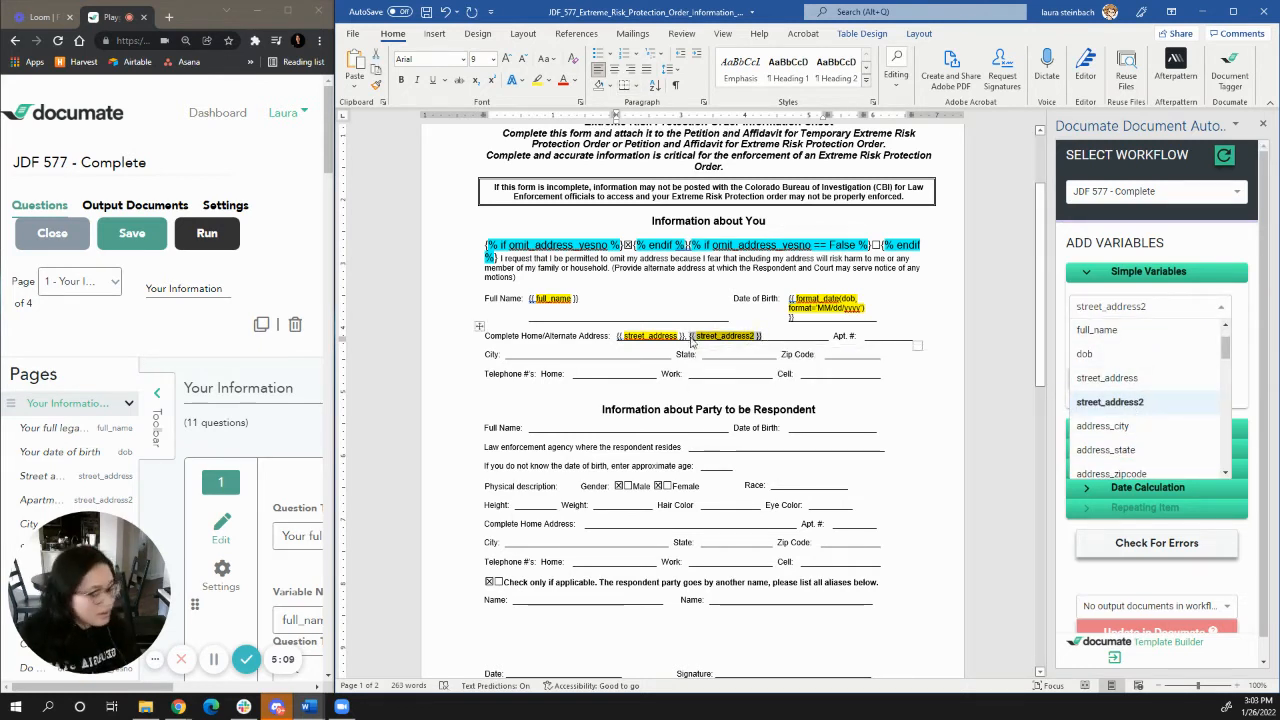
pyautogui.hotkey('ctrl', 'x')
pyautogui.click(893, 338)
pyautogui.hotkey('ctrl', 'v')
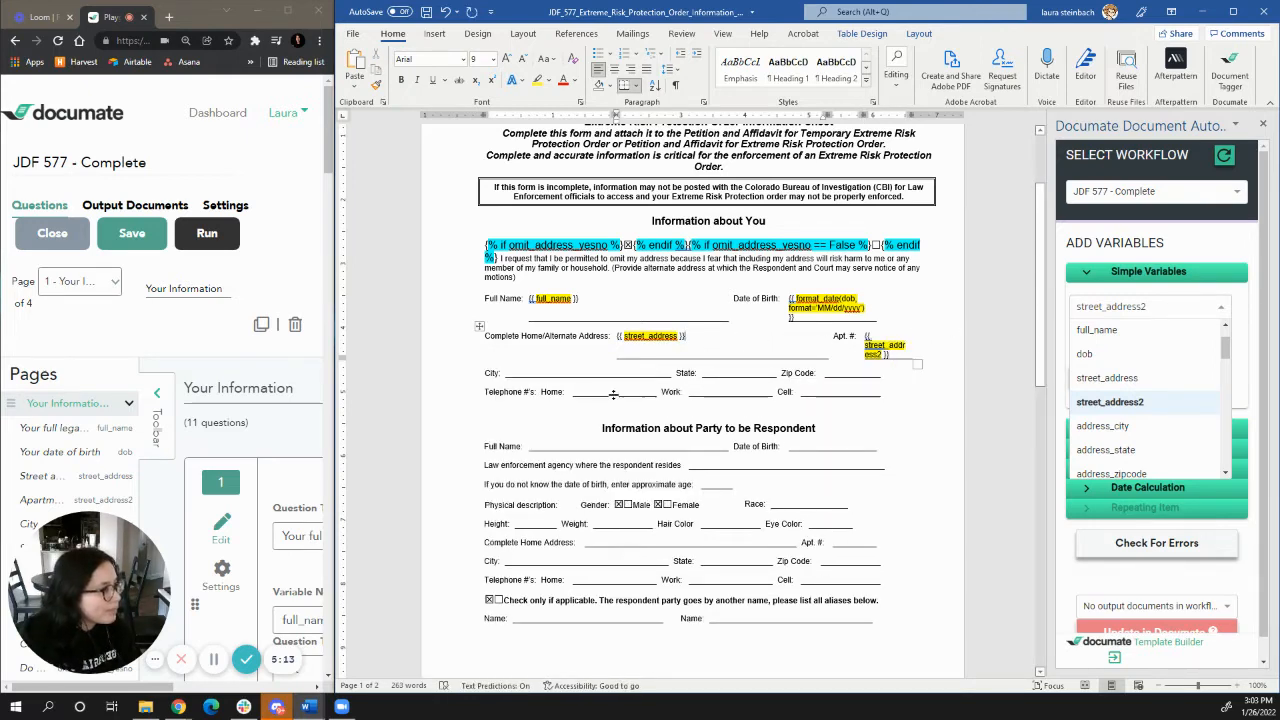
# - Insert the simple variable address_city with Standard format in the City blank under "Information about You"
pyautogui.scroll(-1, 1160, 400)
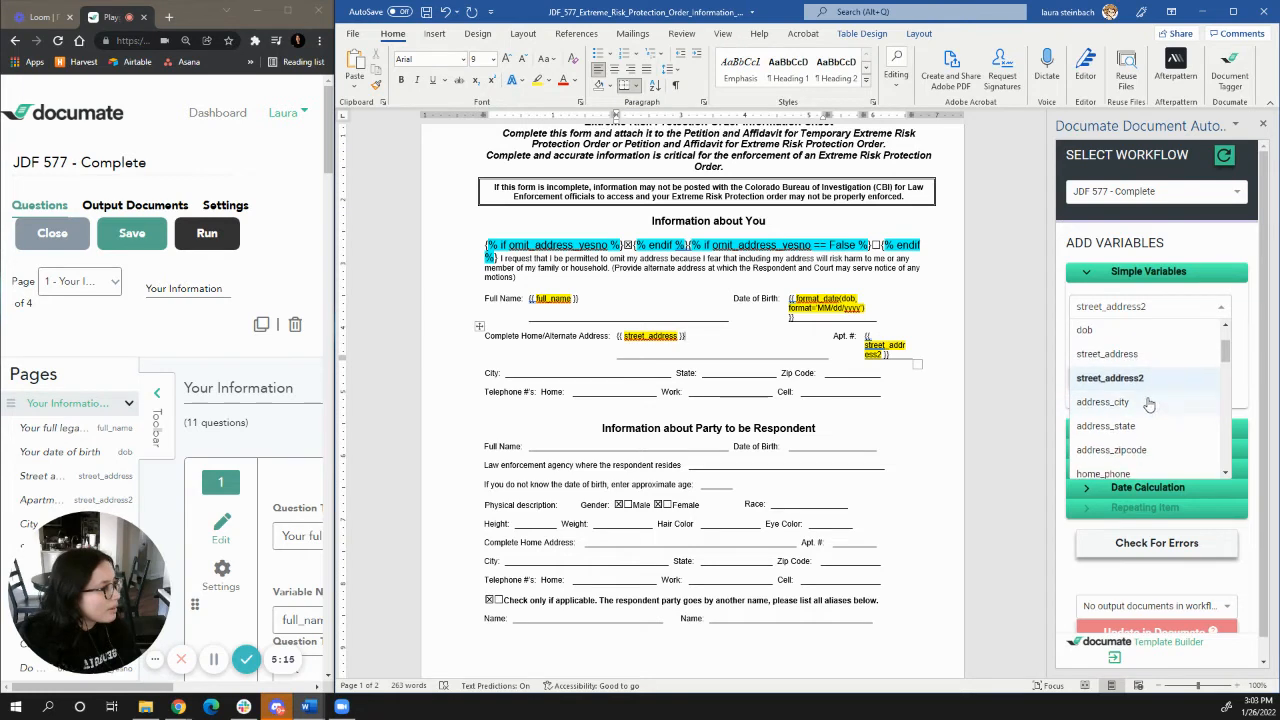
pyautogui.click(1150, 403)
pyautogui.click(580, 373)
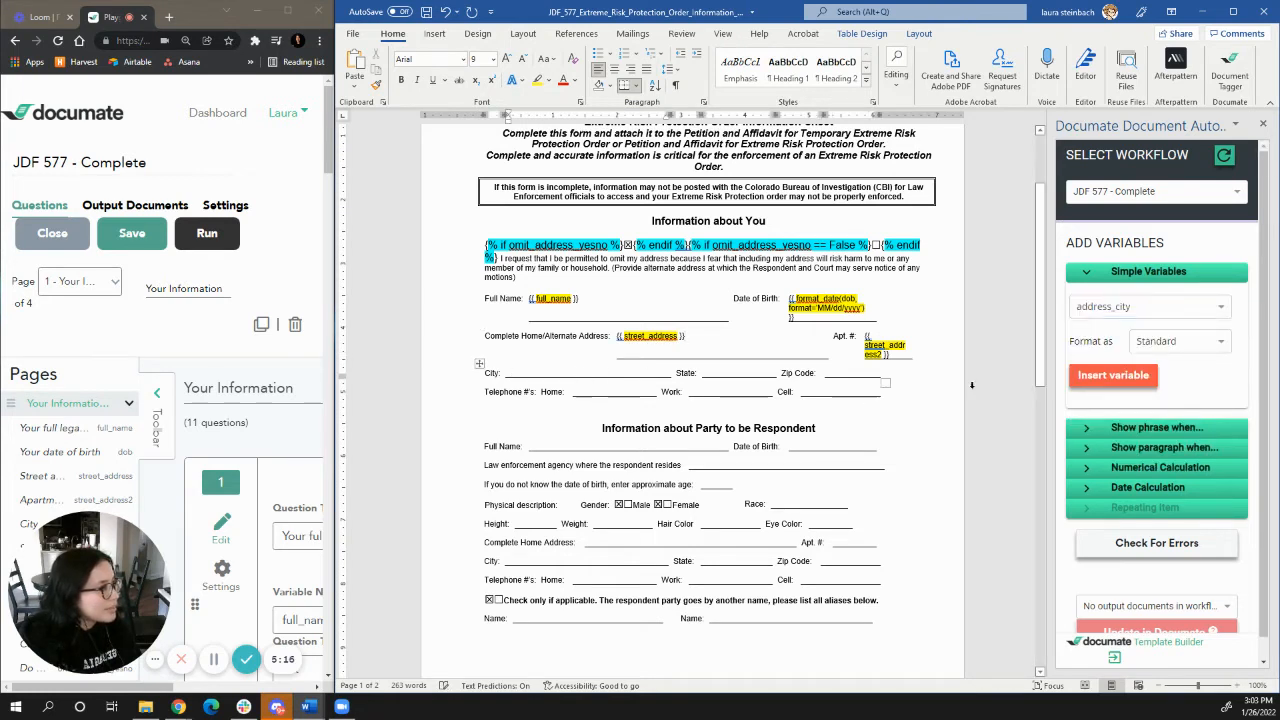
pyautogui.click(1113, 375)
# - Insert the simple variable address_state with Standard format in the State blank under "Information about You"
pyautogui.click(1145, 308)
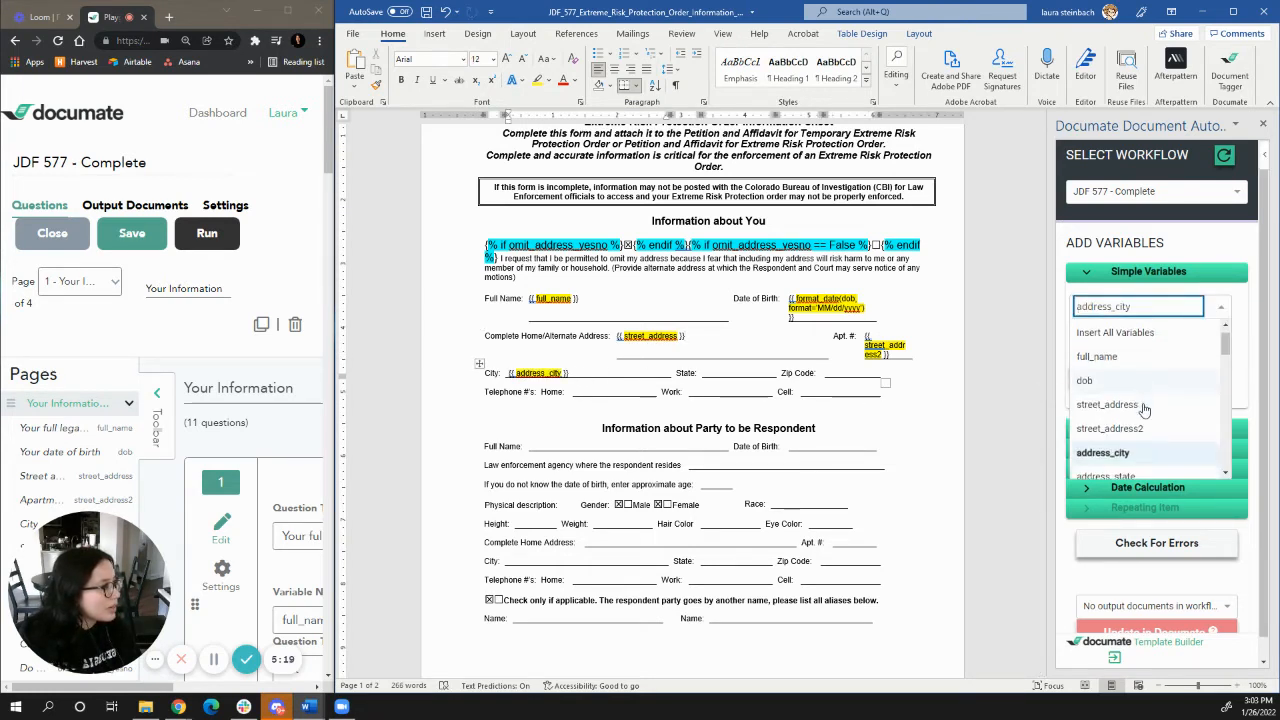
pyautogui.scroll(-1, 1140, 430)
pyautogui.click(1087, 440)
pyautogui.click(703, 373)
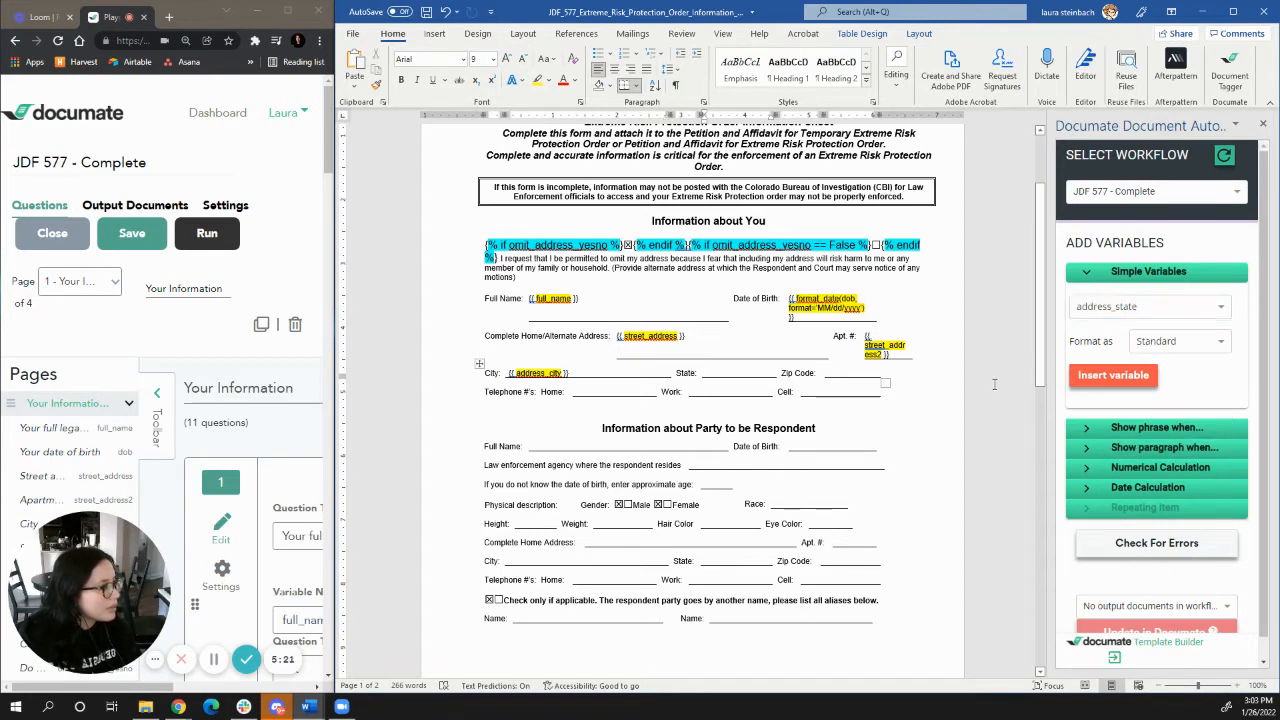
pyautogui.click(1113, 378)
# - Find the address_zipcode variable by filtering for "zip" and insert it in the Zip Code blank under "Information about You"
pyautogui.click(1120, 307)
pyautogui.scroll(-5, 1138, 400)
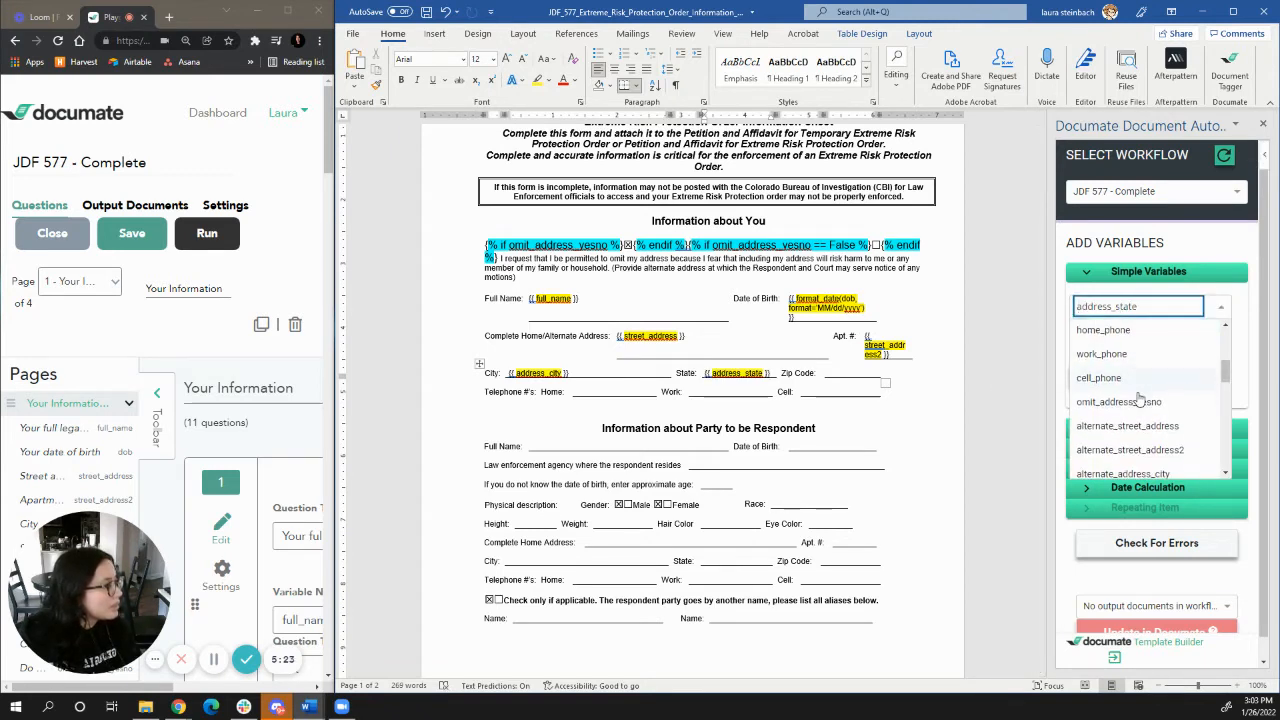
pyautogui.scroll(-2, 1138, 400)
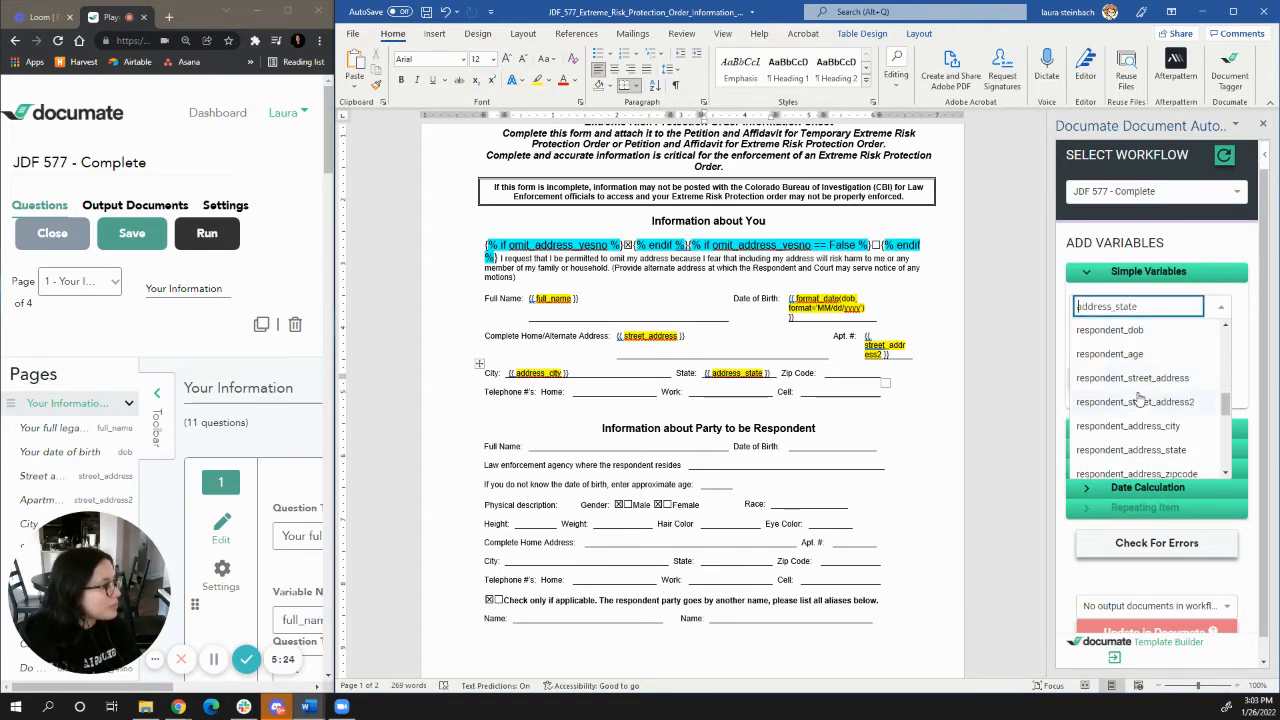
pyautogui.click(1132, 308)
pyautogui.write('zip')
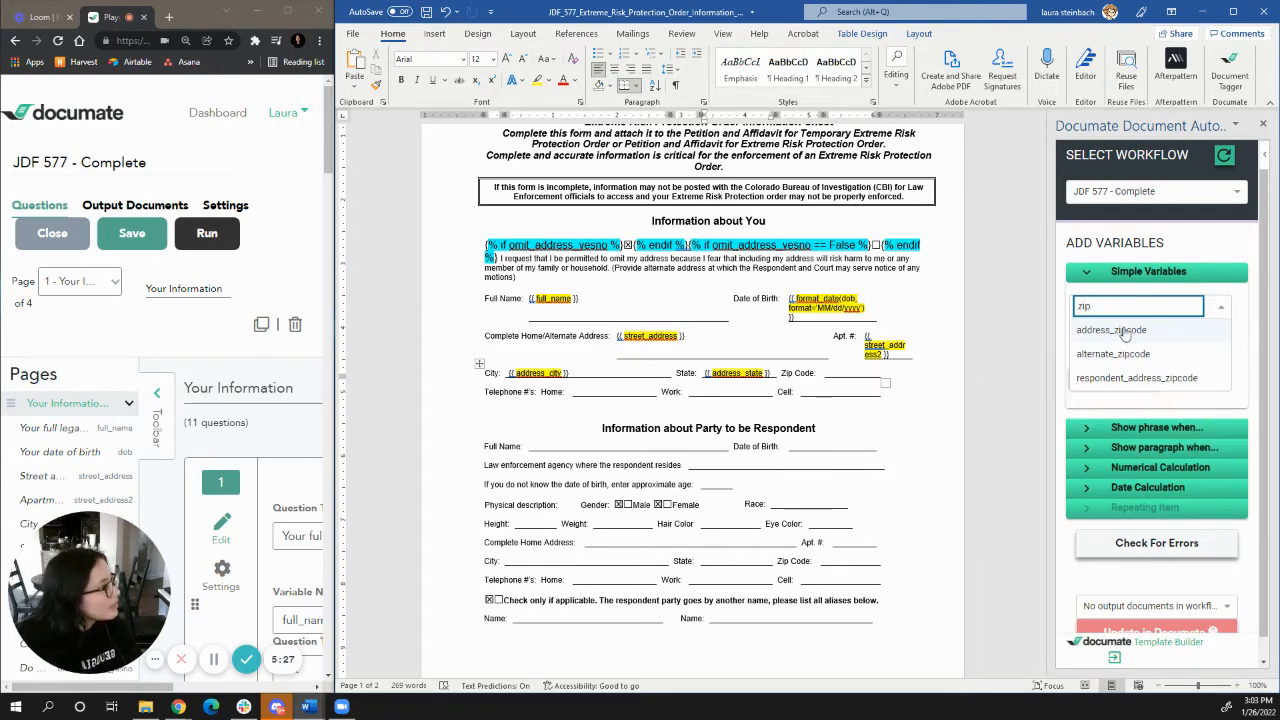
pyautogui.click(1118, 330)
pyautogui.click(1154, 384)
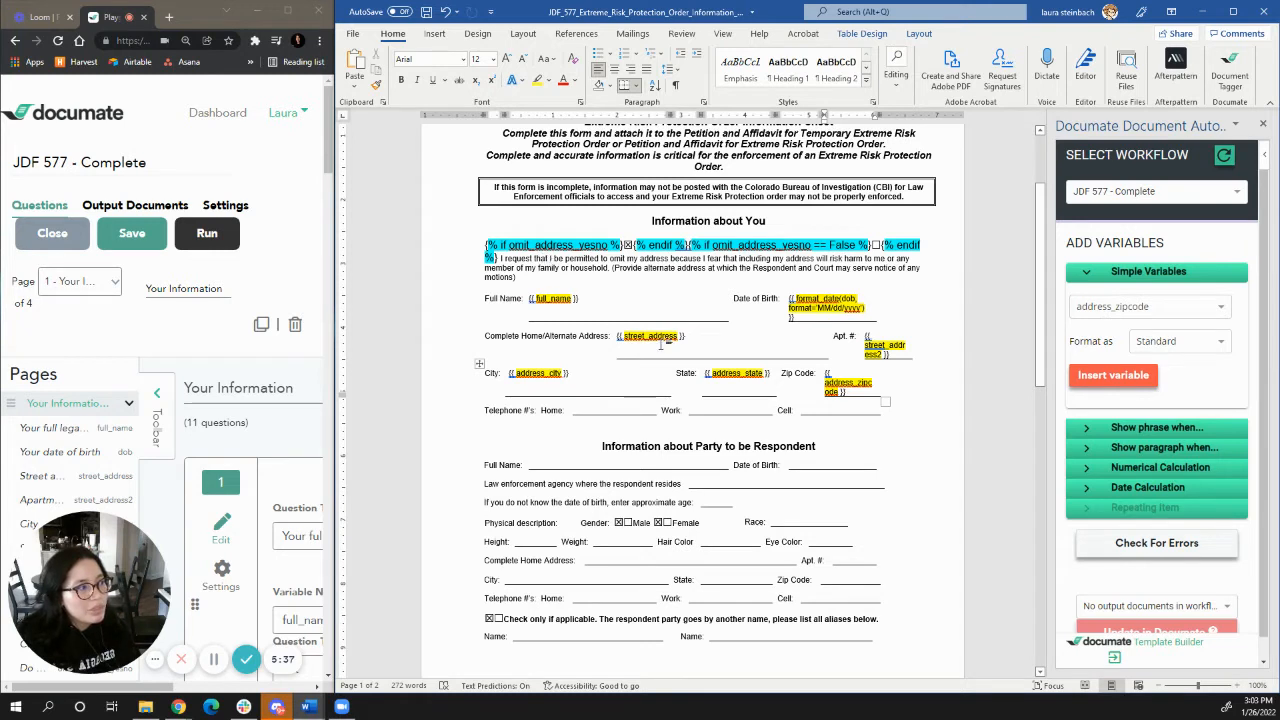
# - Wrap the street_address variable on the Complete Home/Alternate Address line in a show-phrase condition where omit_address_yesno is no
pyautogui.click(1148, 427)
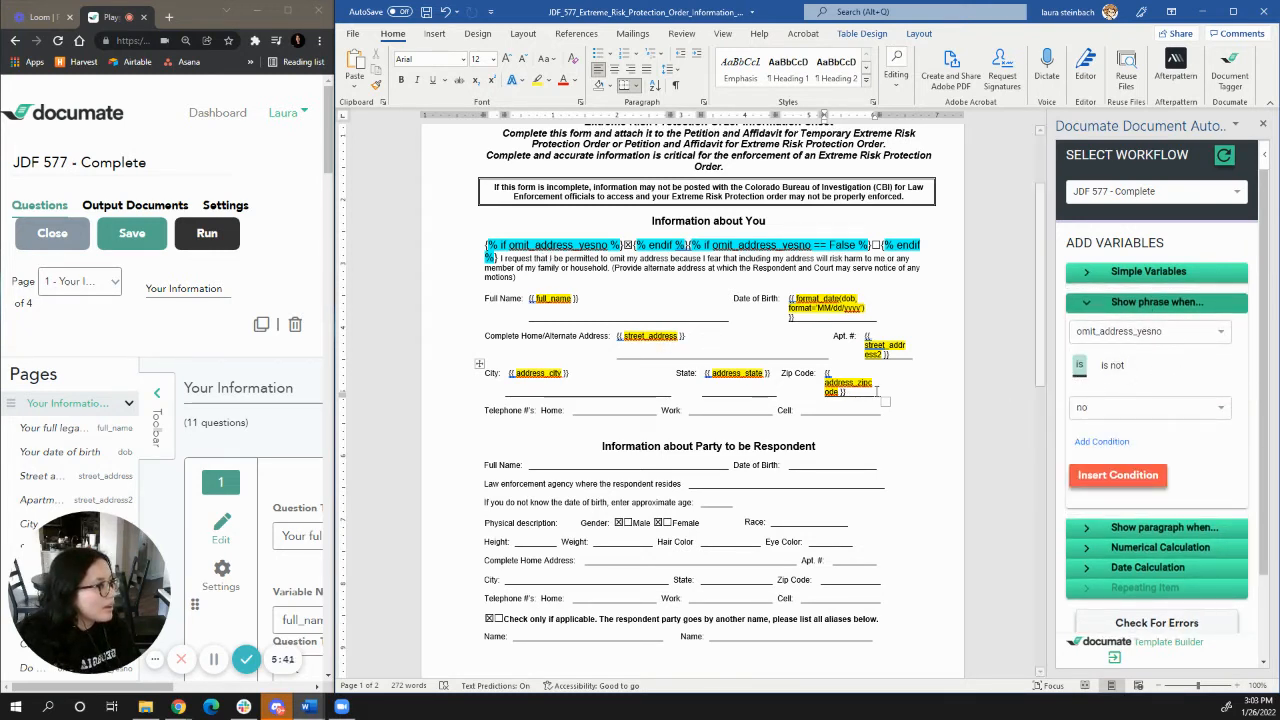
pyautogui.click(697, 342)
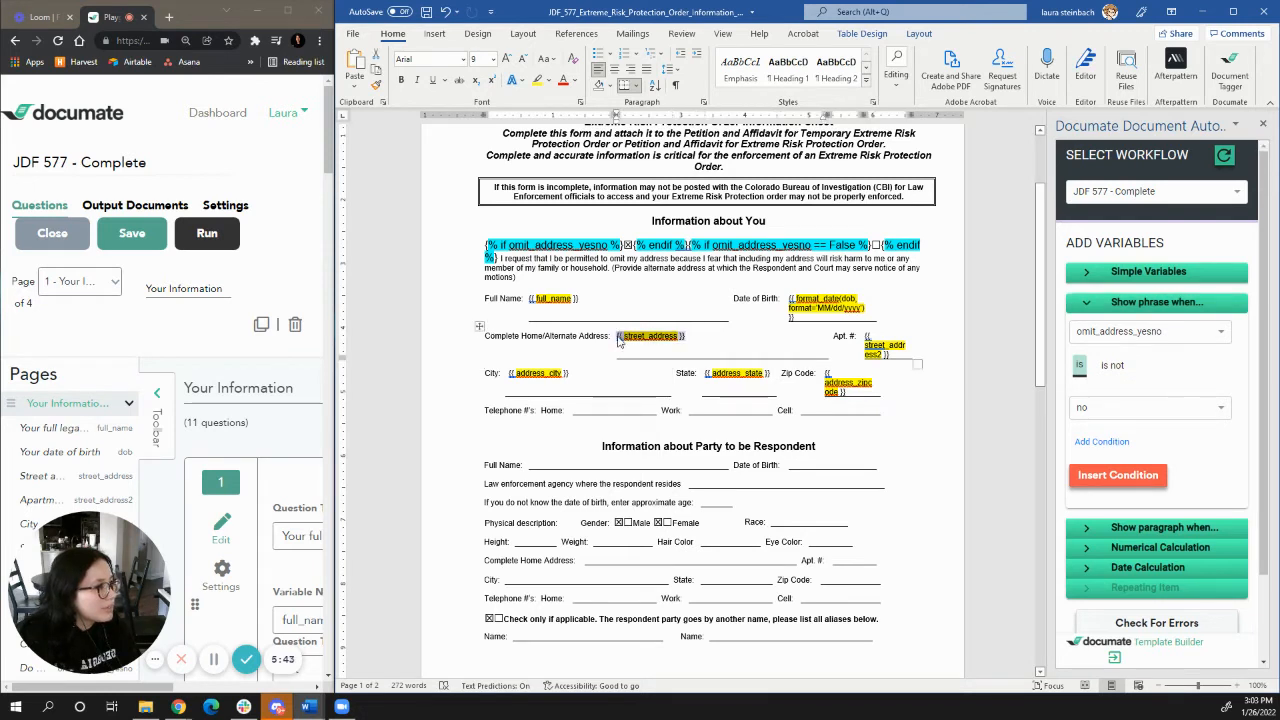
pyautogui.moveTo(688, 337); pyautogui.dragTo(615, 337)
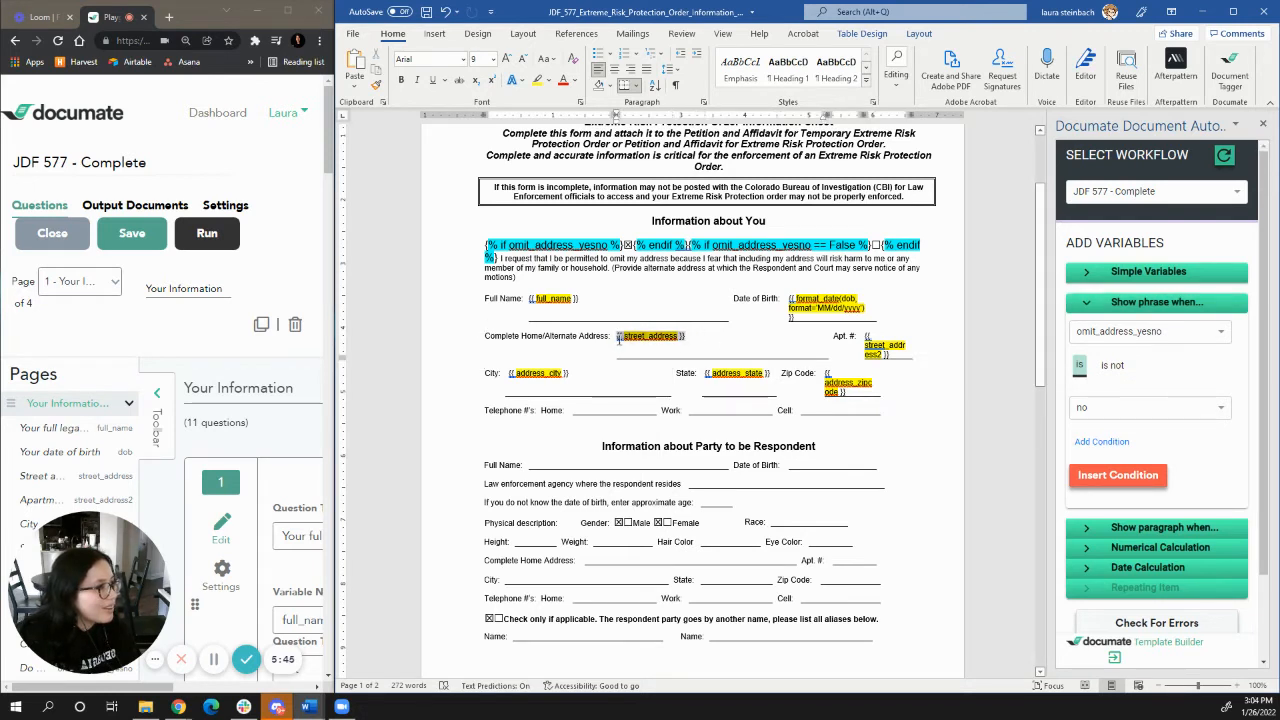
pyautogui.click(1072, 475)
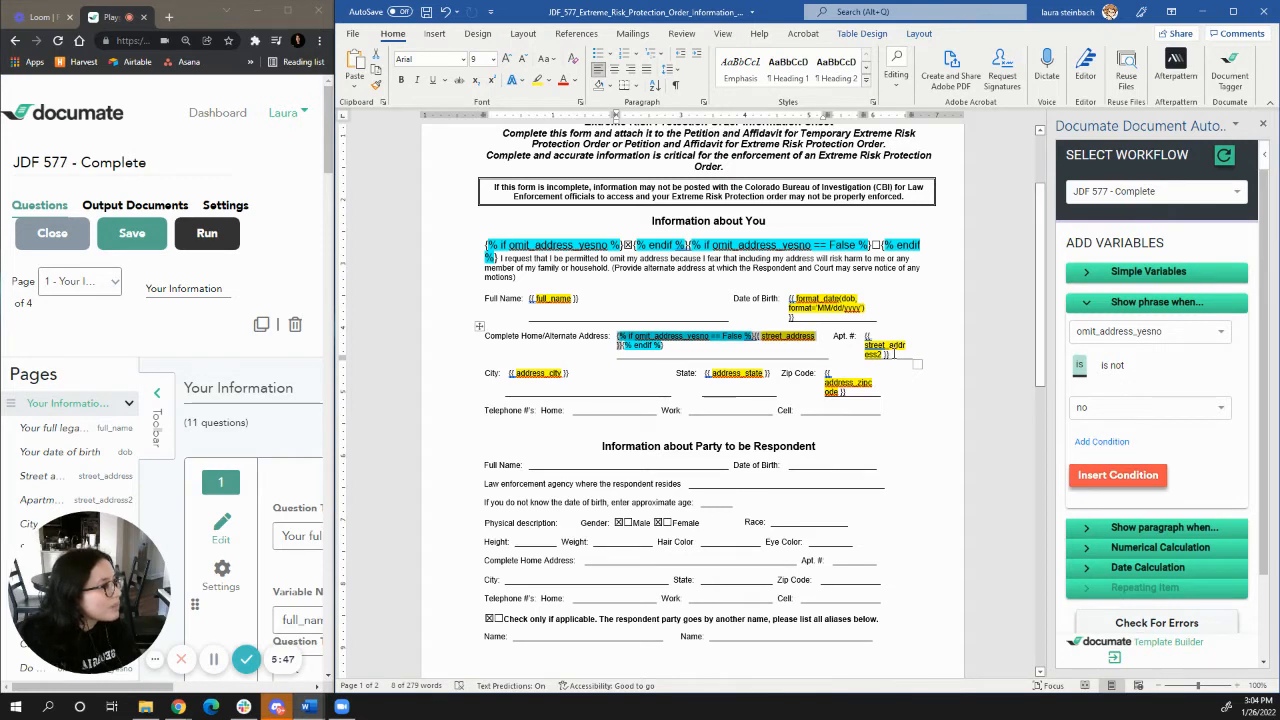
# - Wrap the street_address2 variable in the Apt. # blank in a show-phrase condition where omit_address_yesno is no
pyautogui.moveTo(873, 341); pyautogui.dragTo(891, 352)
pyautogui.click(867, 337)
pyautogui.click(1110, 476)
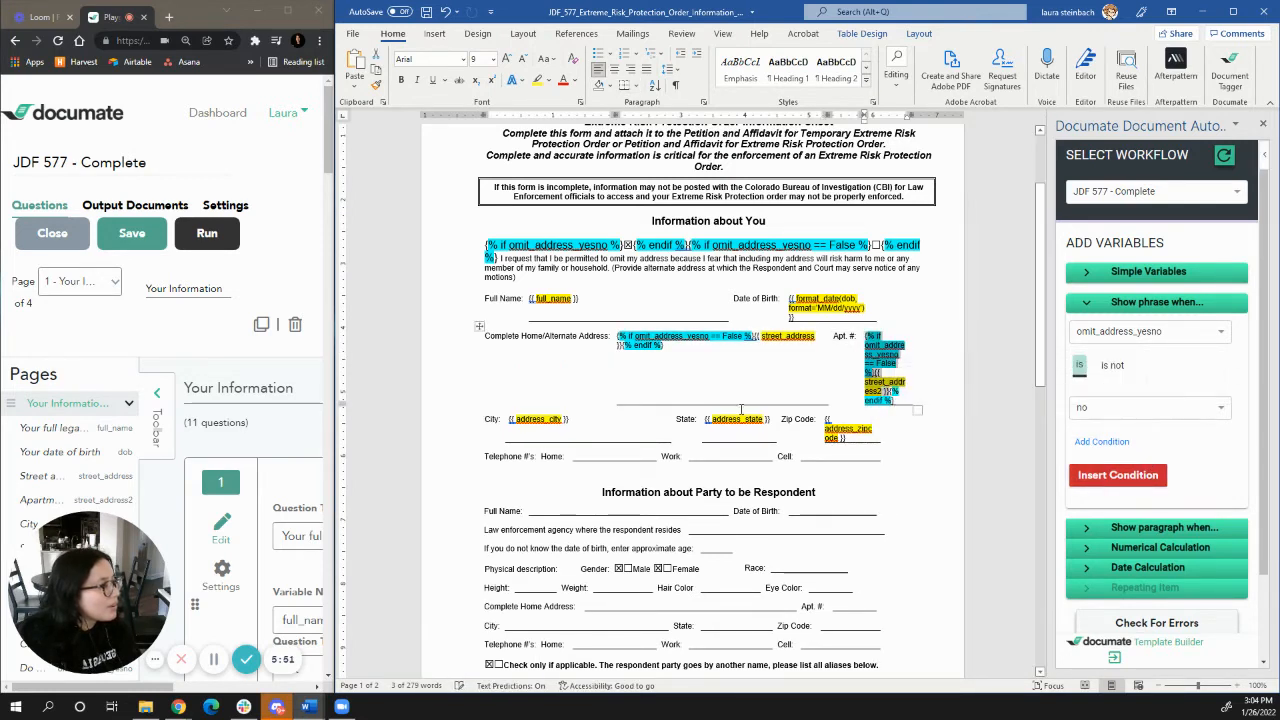
# - Wrap the address_city and address_state variables under "Information about You" in show-phrase conditions where omit_address_yesno is no
pyautogui.moveTo(568, 421); pyautogui.dragTo(508, 421)
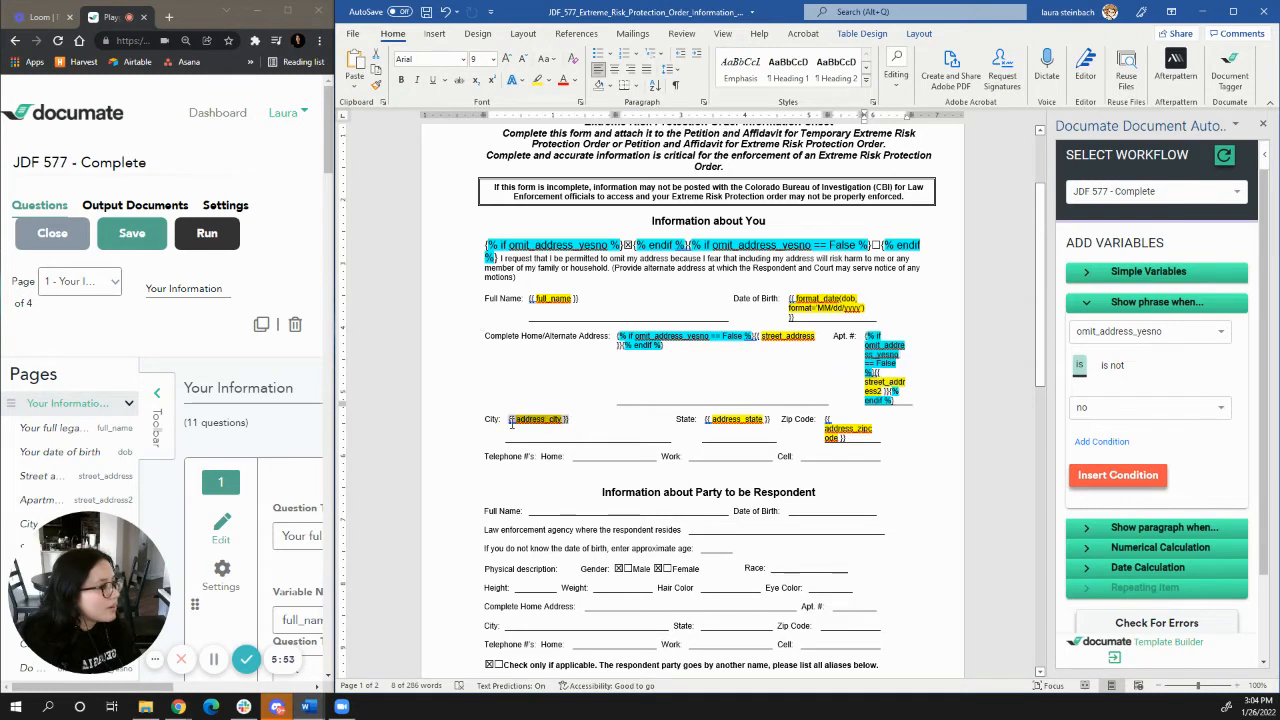
pyautogui.click(1098, 478)
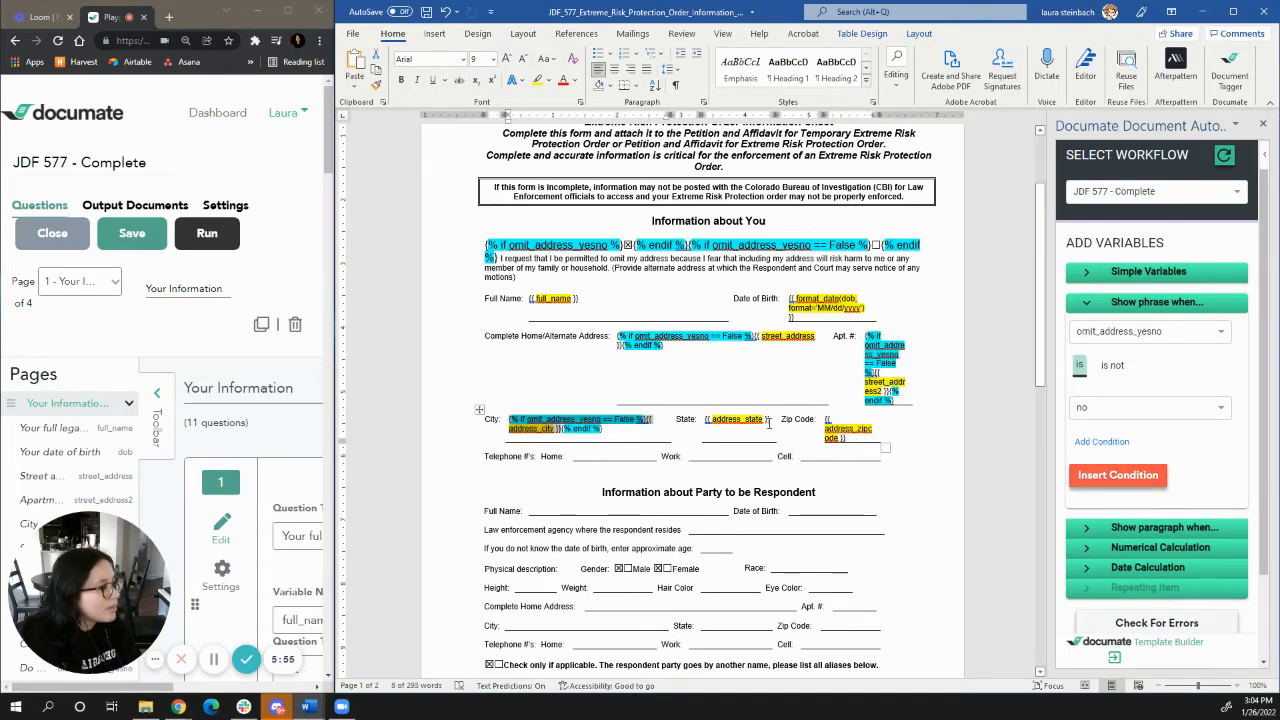
pyautogui.moveTo(768, 421); pyautogui.dragTo(711, 423)
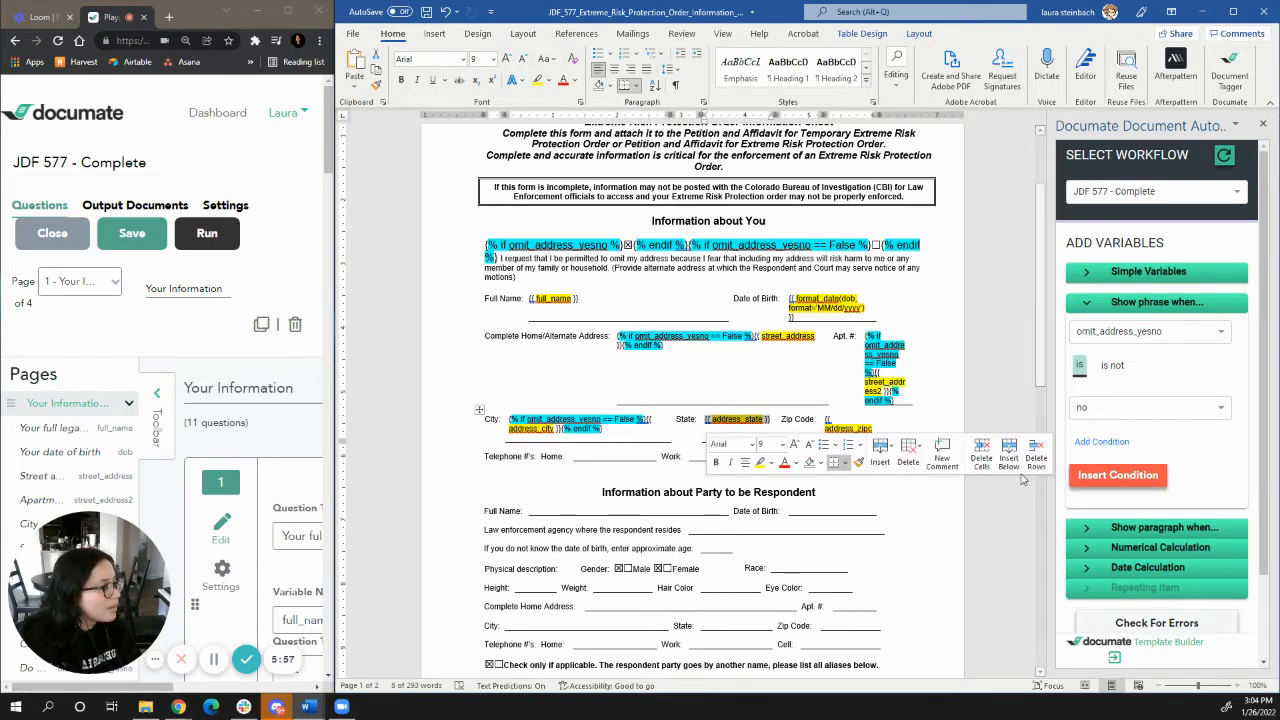
pyautogui.click(1118, 475)
# - Wrap the address_zipcode variable in the Zip Code blank in a show-phrase condition where omit_address_yesno is no
pyautogui.click(832, 437)
pyautogui.moveTo(848, 437); pyautogui.dragTo(825, 418)
pyautogui.click(1150, 484)
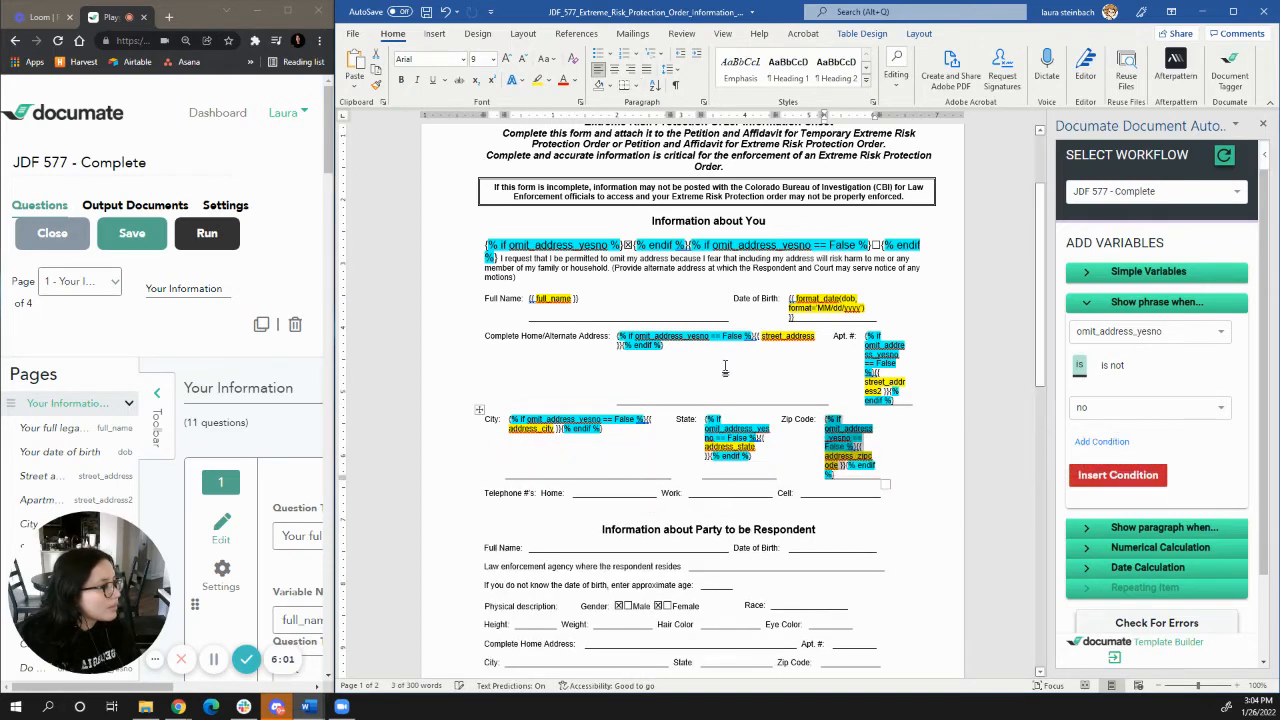
# - Find the simple variable alternate_street_address by filtering for "alter" and insert it after the street_address condition on the Complete Home/Alternate Address line
pyautogui.click(1108, 276)
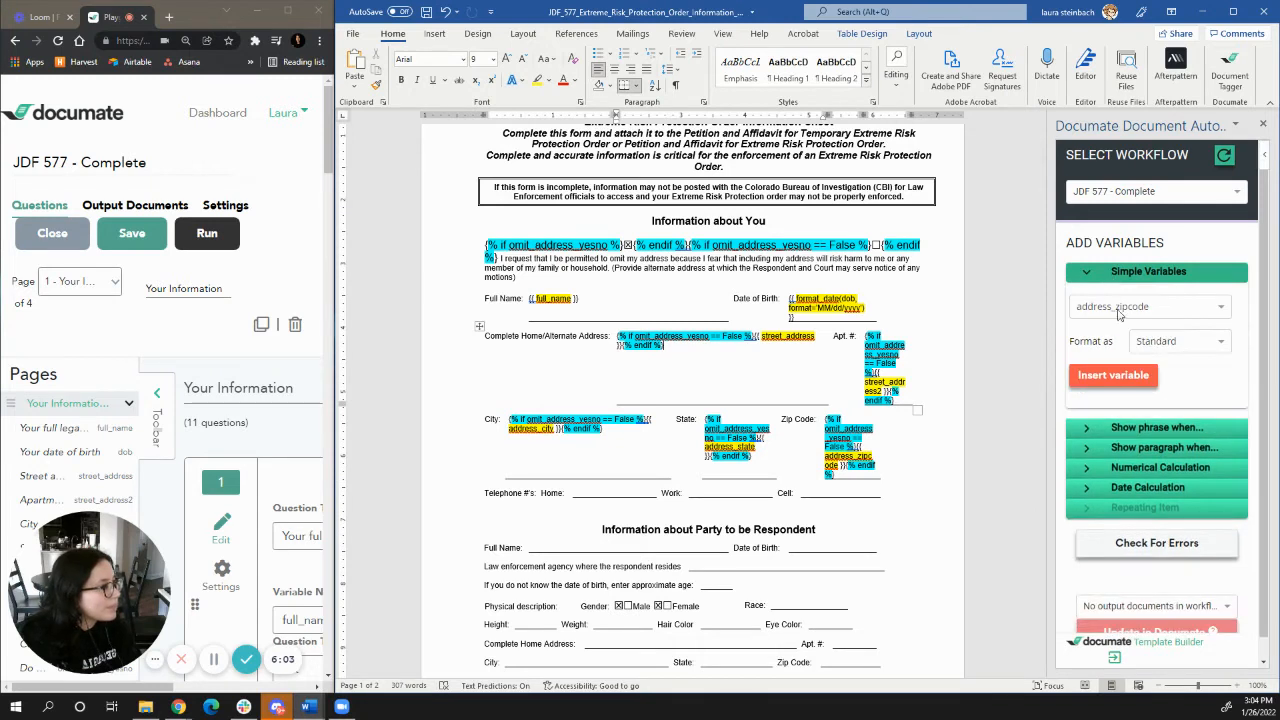
pyautogui.click(1130, 309)
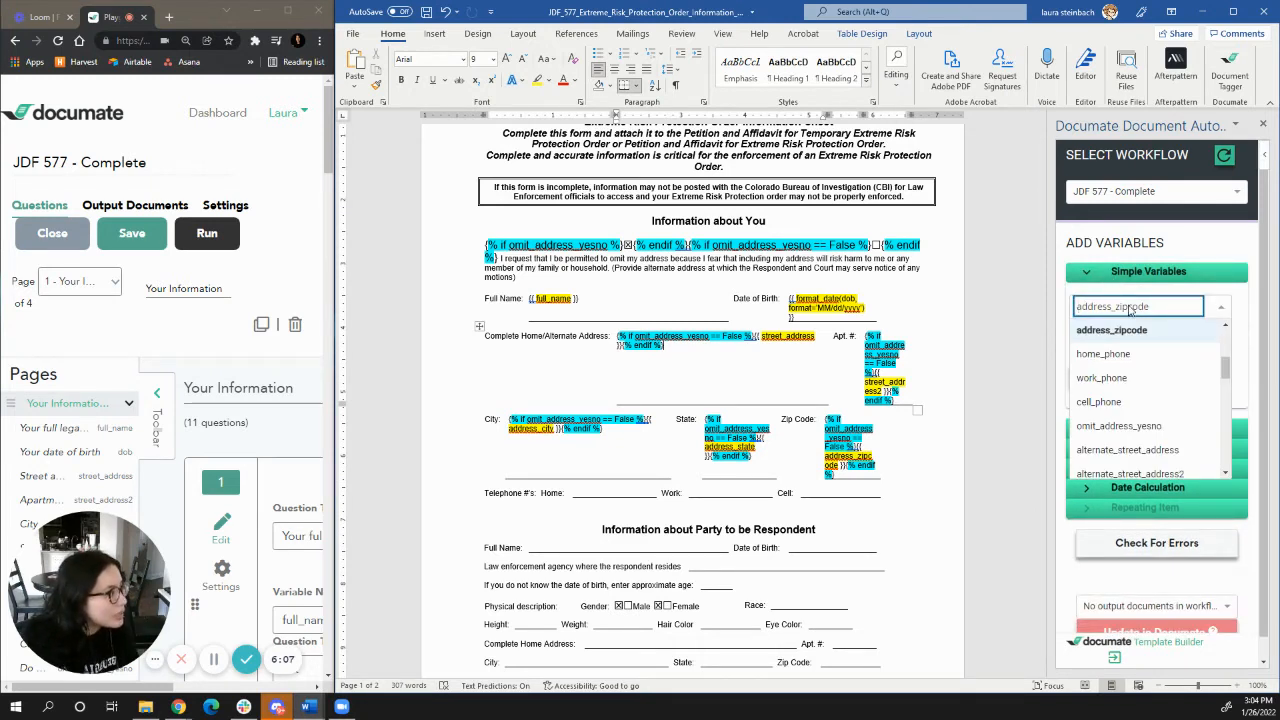
pyautogui.write('alter')
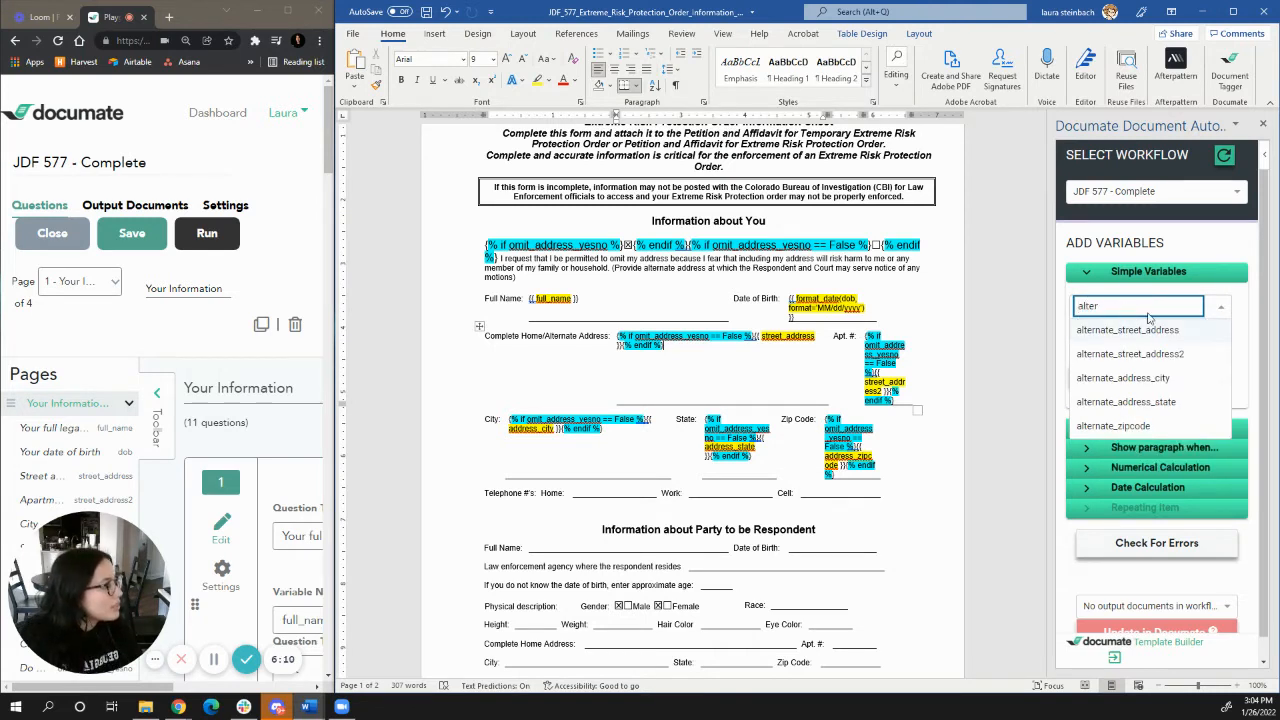
pyautogui.click(1150, 330)
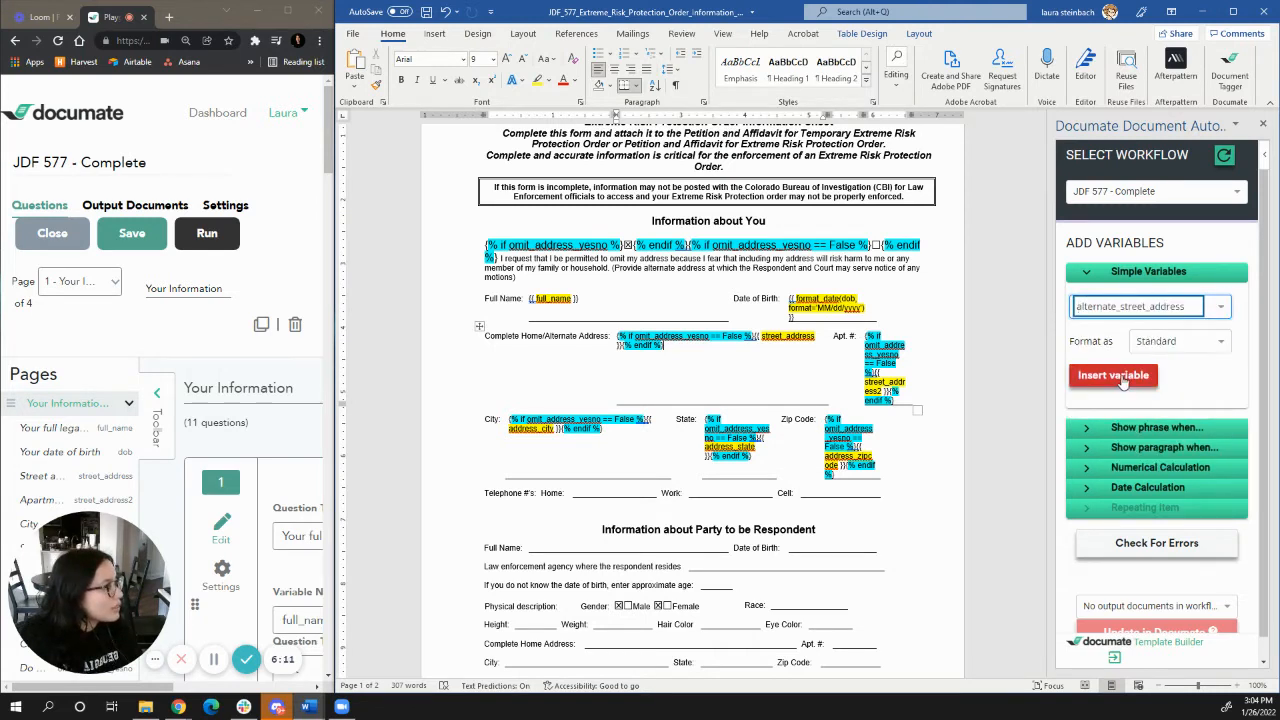
pyautogui.click(1113, 375)
# - Insert the simple variable alternate_street_address2 after the street_address2 condition in the Apt. # blank
pyautogui.click(1128, 308)
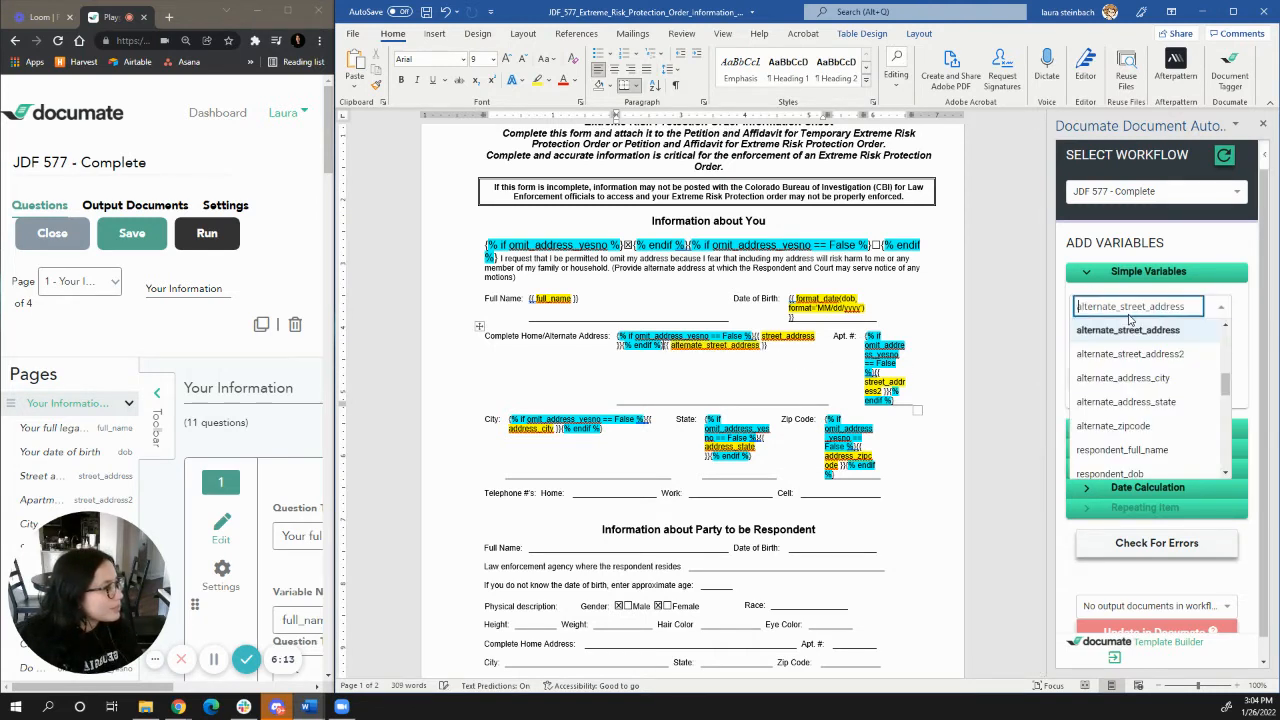
pyautogui.click(1136, 358)
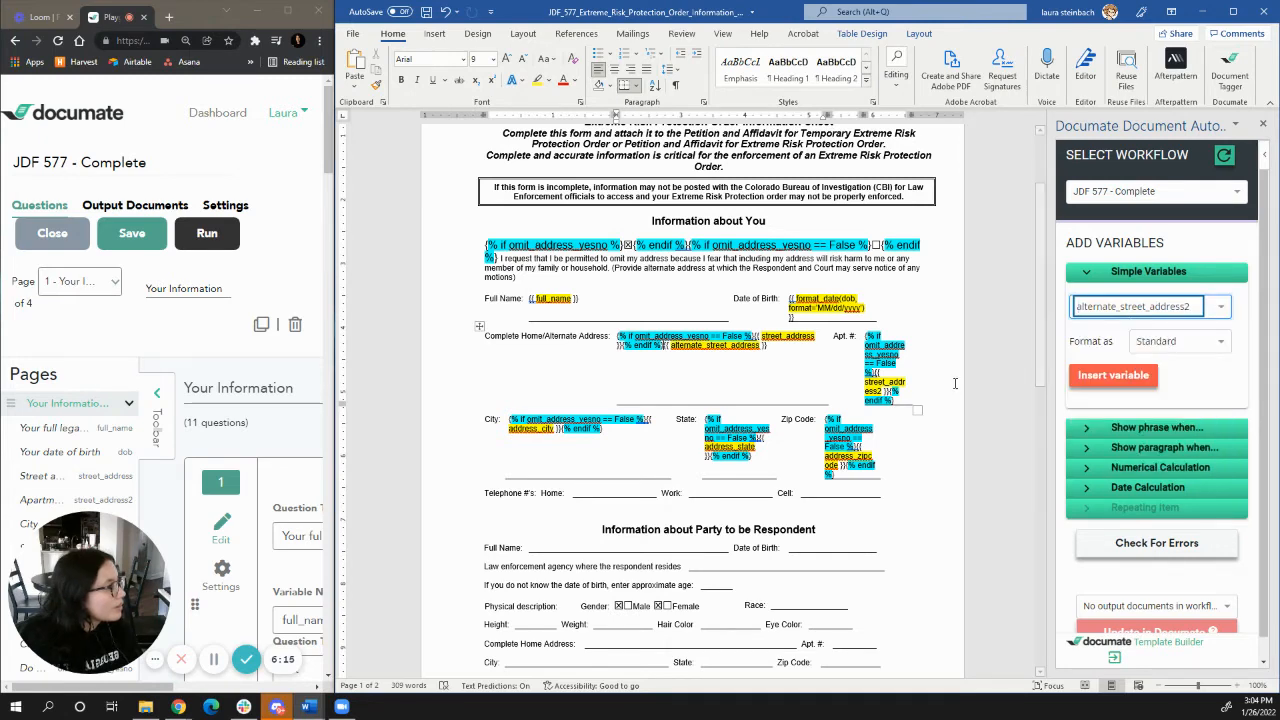
pyautogui.click(1131, 372)
# - Insert the simple variable alternate_address_city after the address_city condition in the City blank
pyautogui.click(1150, 306)
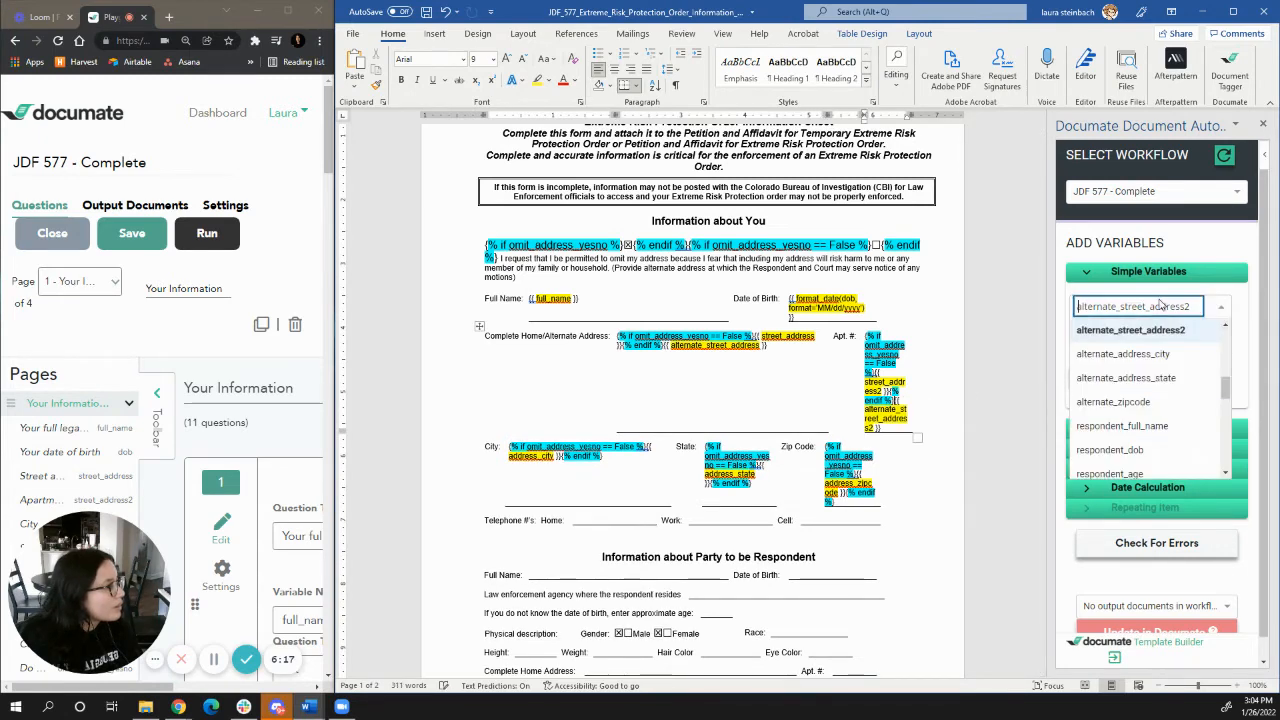
pyautogui.click(1157, 362)
pyautogui.click(627, 460)
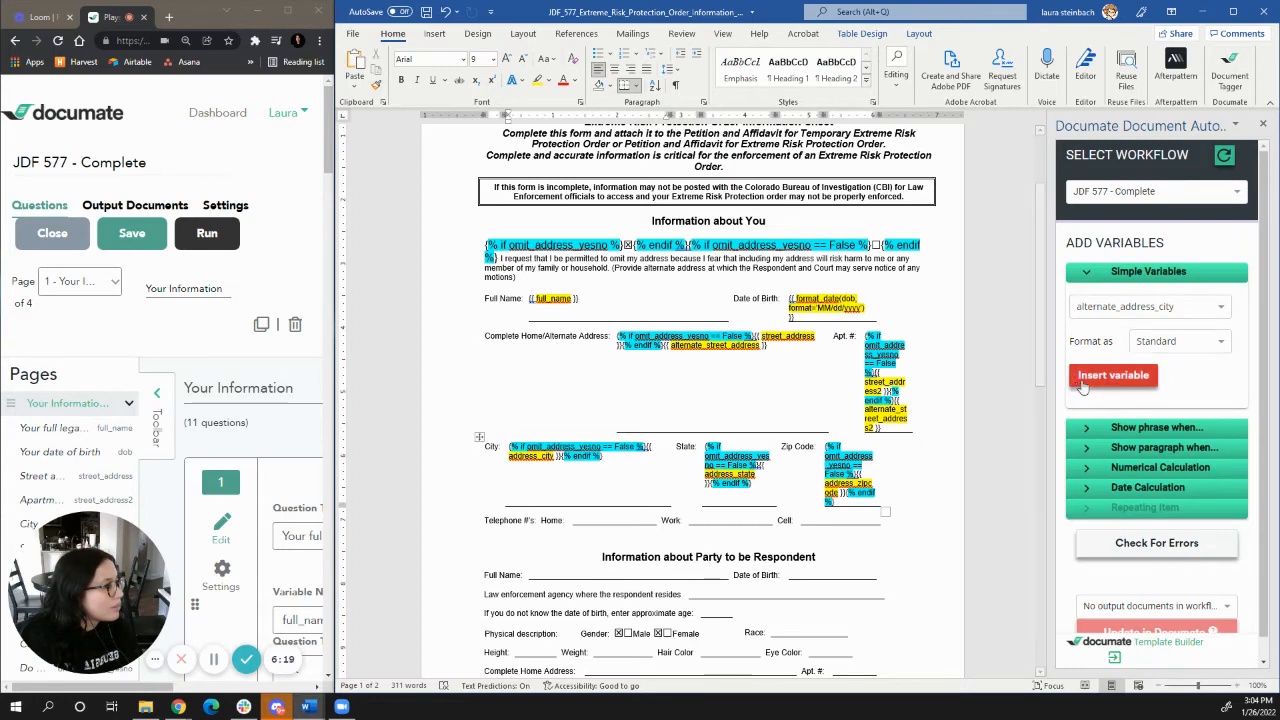
pyautogui.click(1113, 375)
# - Insert the simple variable alternate_address_state after the address_state condition in the State blank
pyautogui.click(1150, 306)
pyautogui.click(1150, 360)
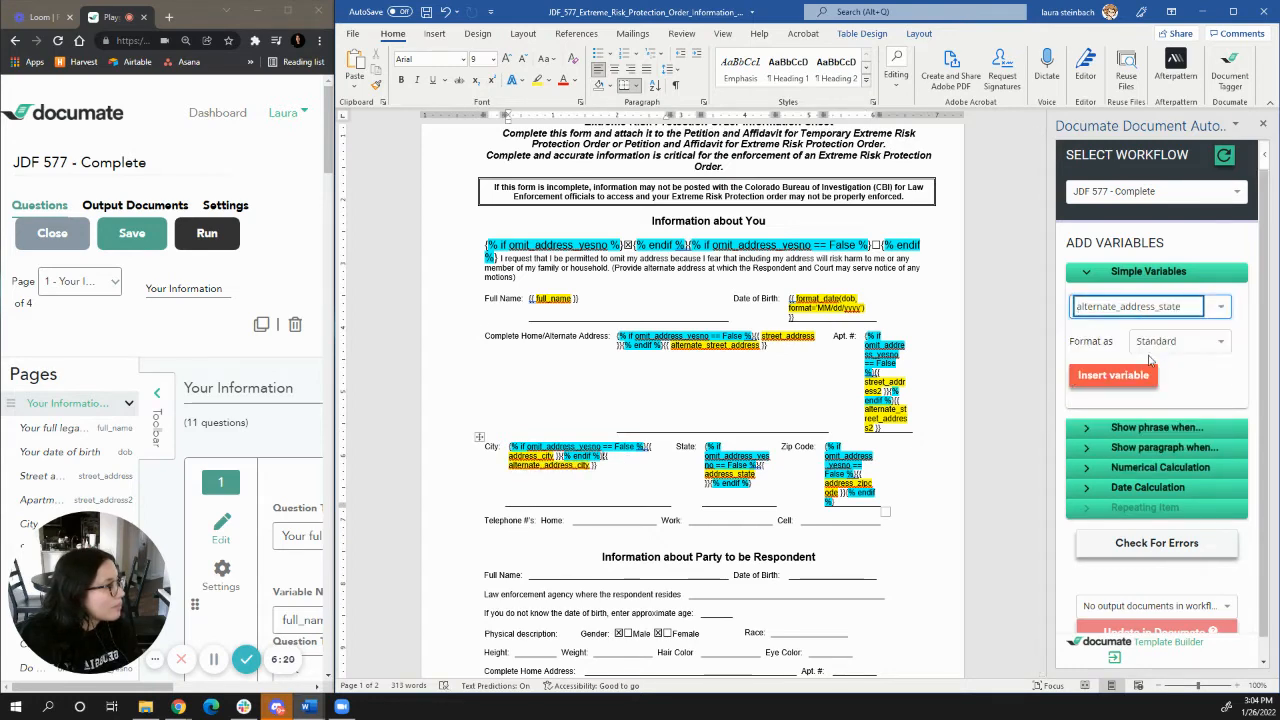
pyautogui.click(770, 468)
pyautogui.click(1113, 375)
# - Insert the simple variable alternate_zipcode after the address_zipcode condition in the Zip Code blank
pyautogui.click(1140, 306)
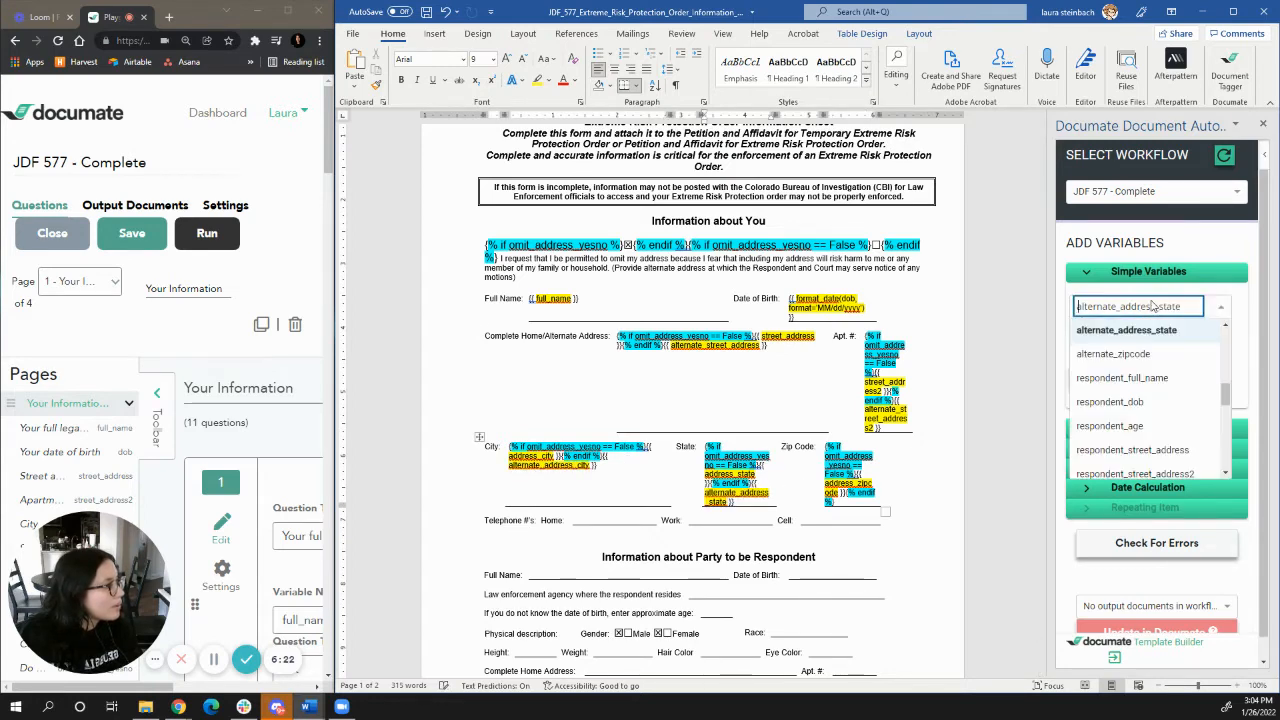
pyautogui.click(1157, 355)
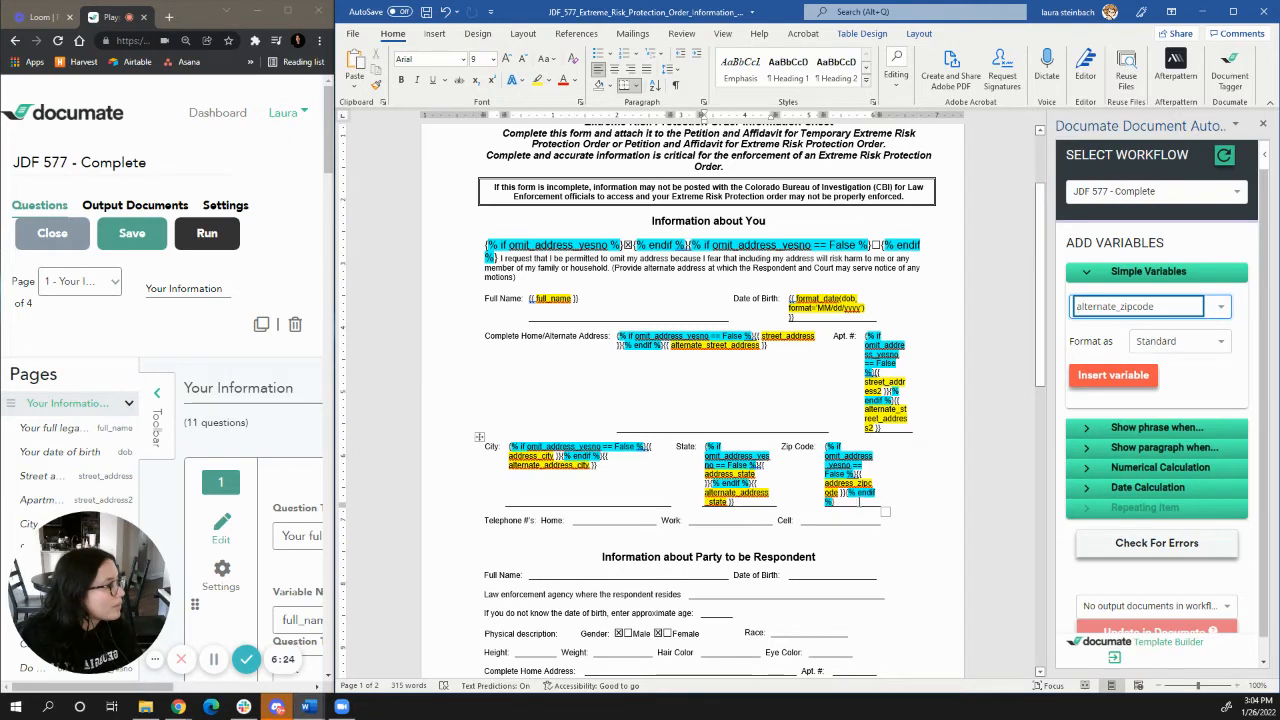
pyautogui.click(1113, 375)
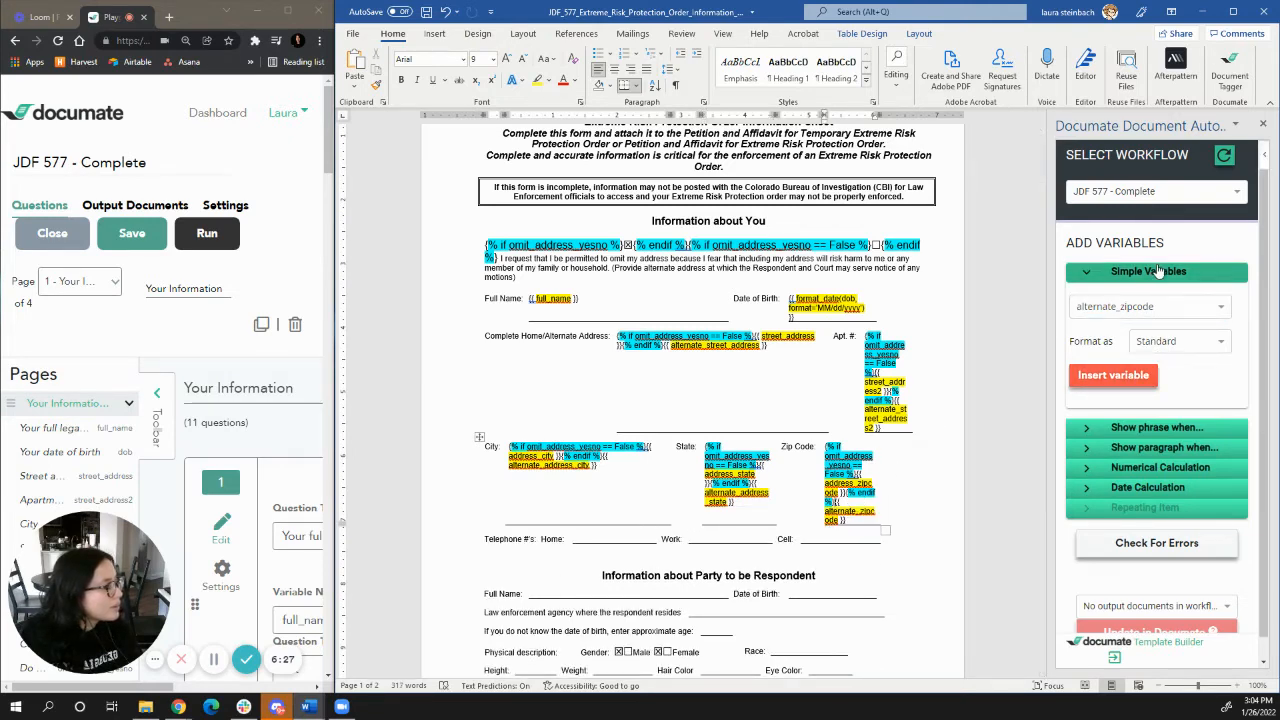
# - Wrap the alternate_street_address and alternate_street_address2 variables in show-phrase conditions where omit_address_yesno is yes
pyautogui.click(1165, 427)
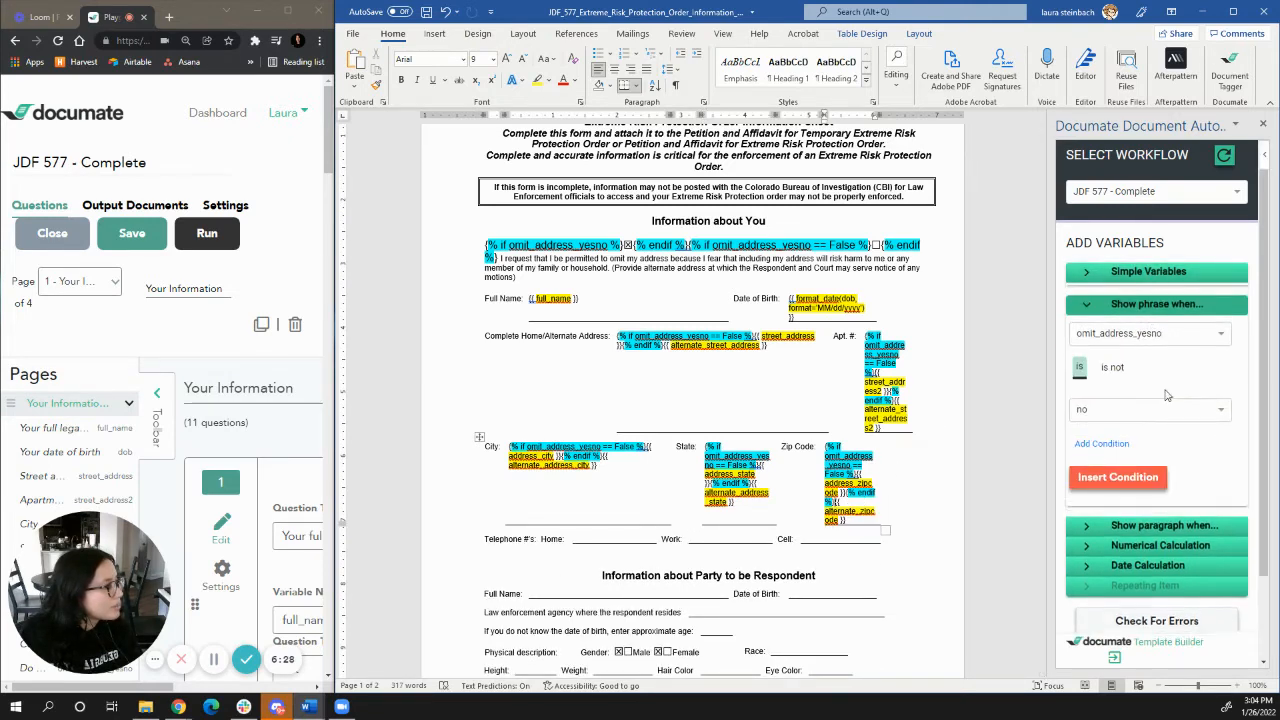
pyautogui.click(1097, 407)
pyautogui.click(1096, 437)
pyautogui.click(758, 346)
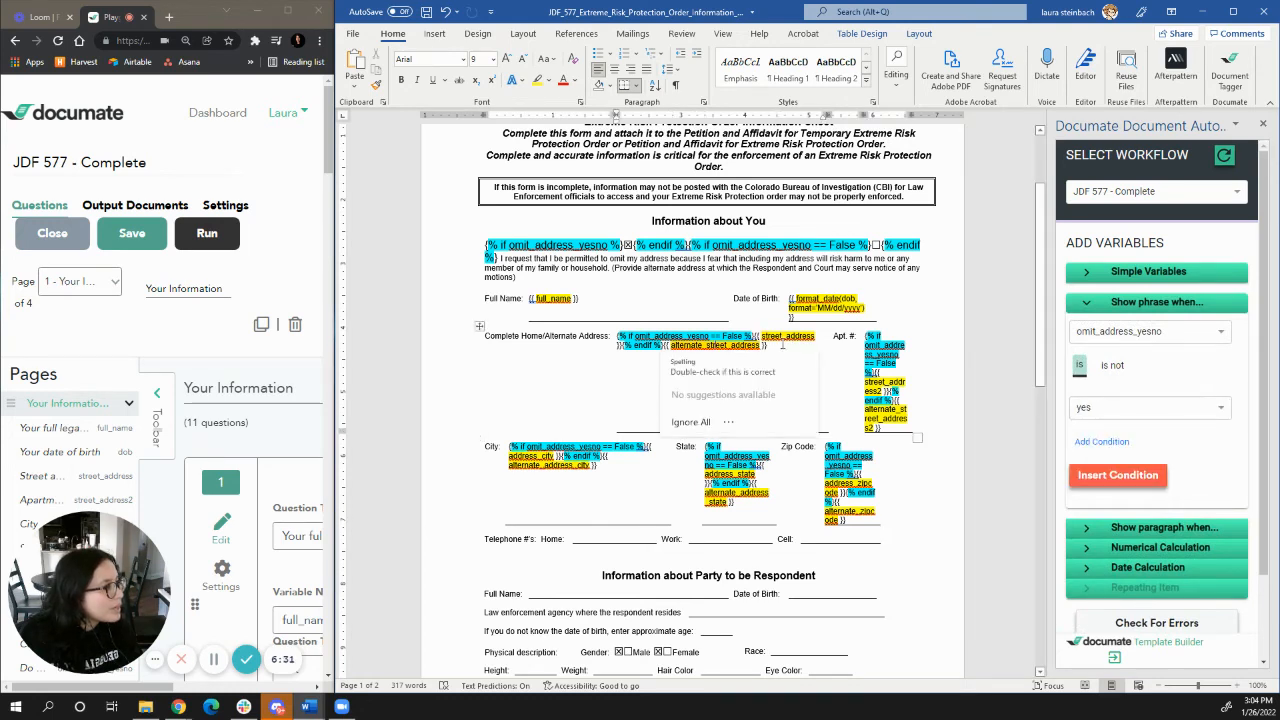
pyautogui.moveTo(769, 346); pyautogui.dragTo(665, 350)
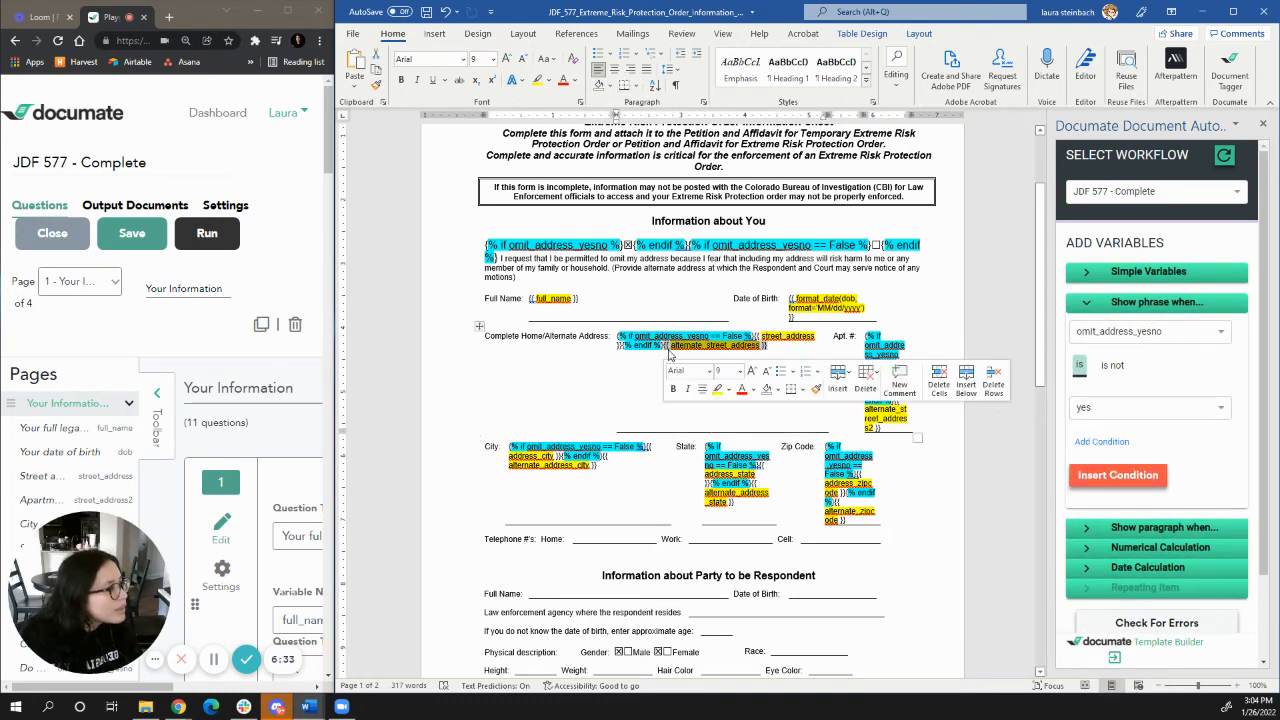
pyautogui.click(1118, 475)
pyautogui.moveTo(887, 428); pyautogui.dragTo(897, 404)
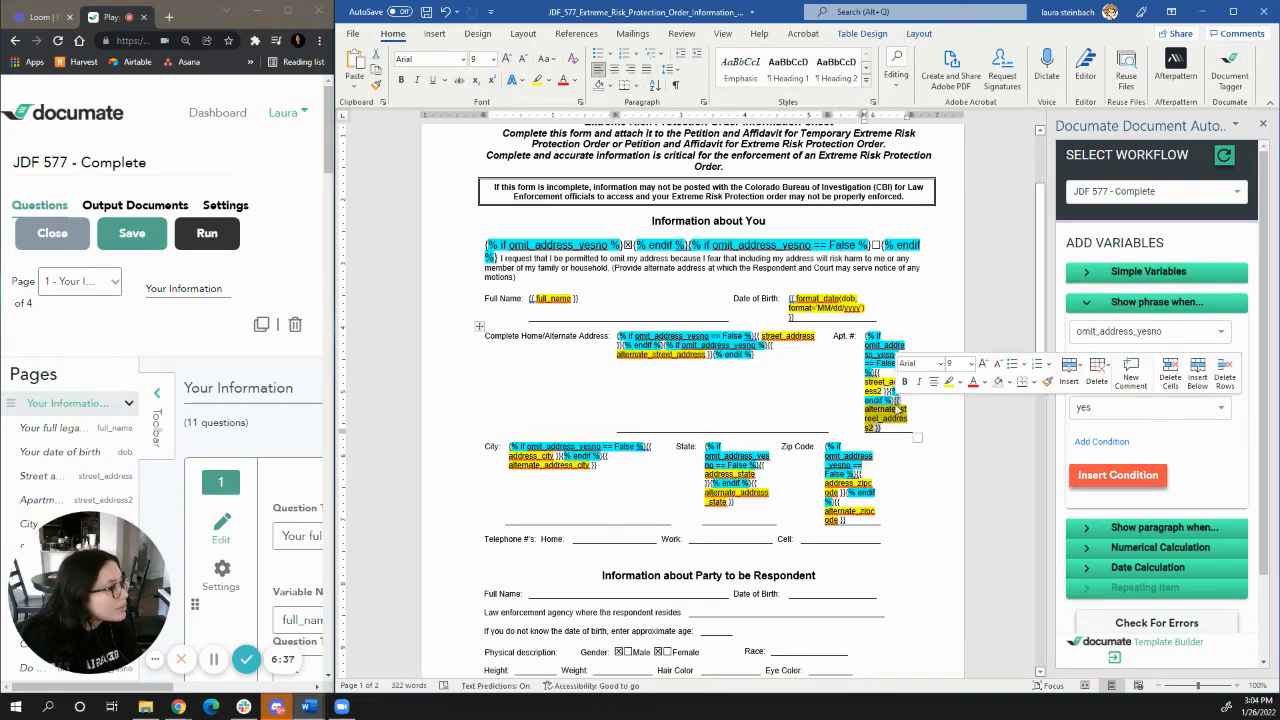
pyautogui.click(1118, 475)
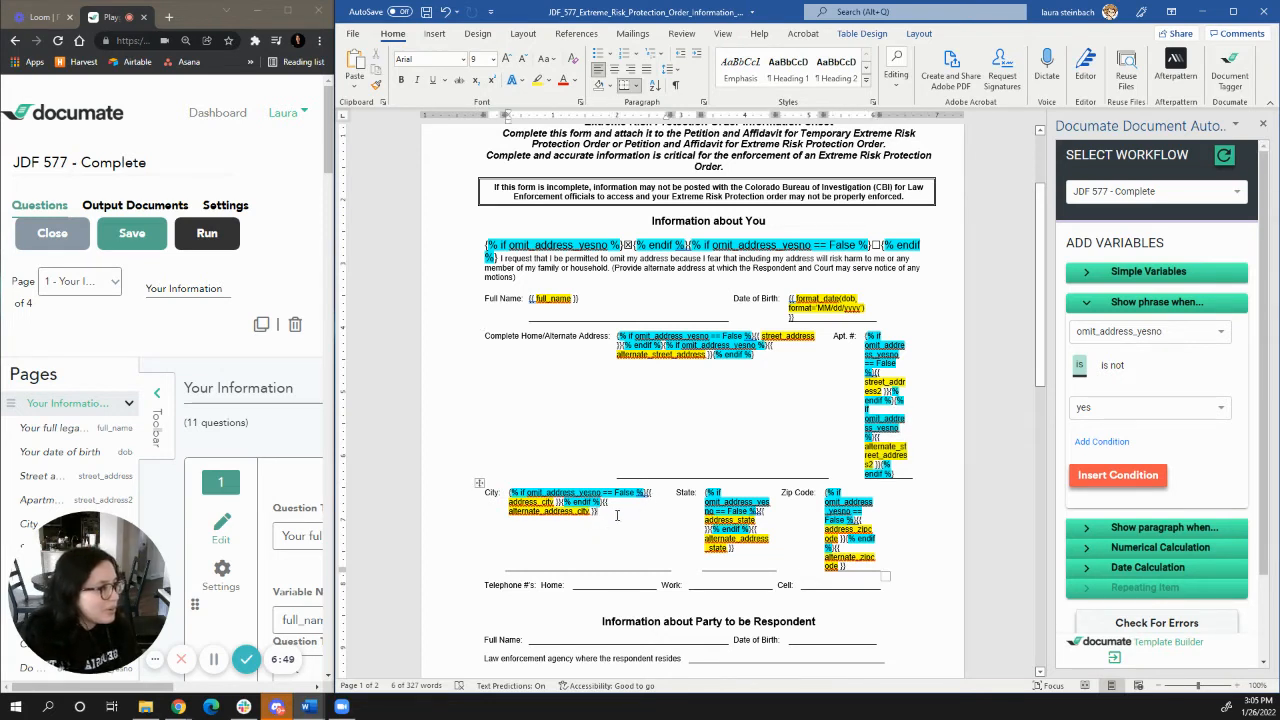
pyautogui.click(617, 515)
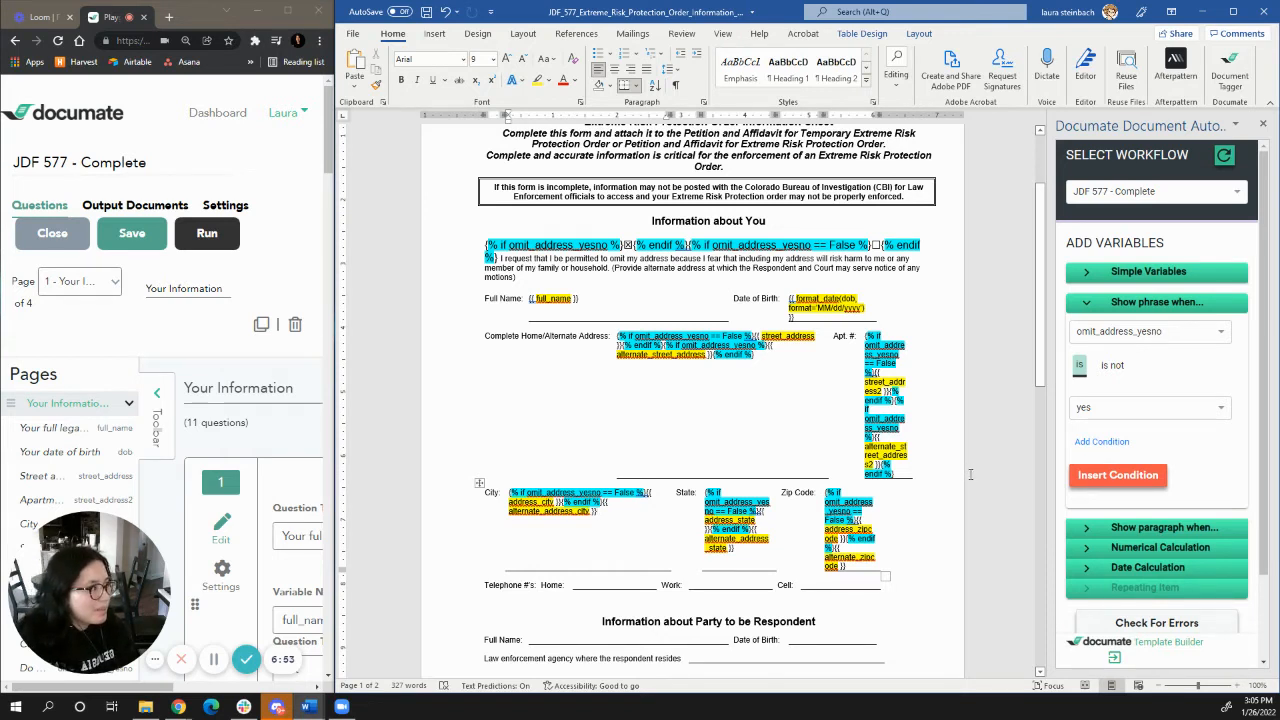
pyautogui.click(1114, 478)
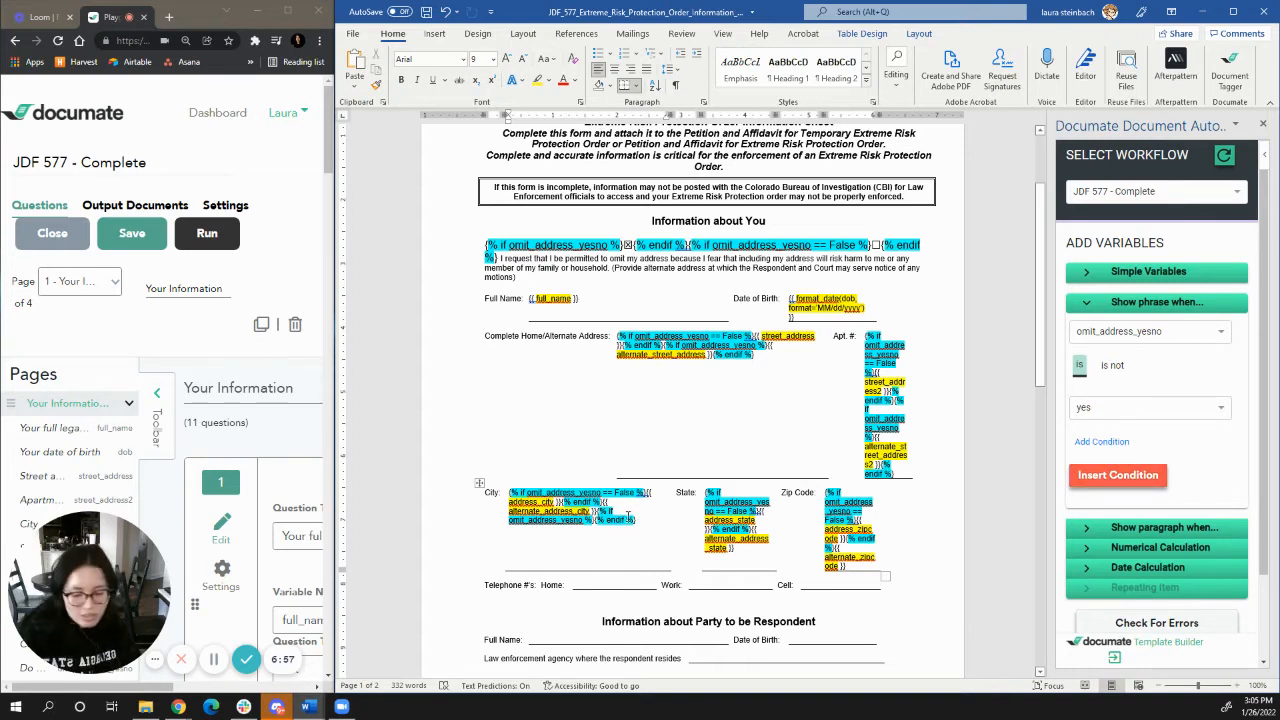
pyautogui.hotkey('ctrl', 'z')
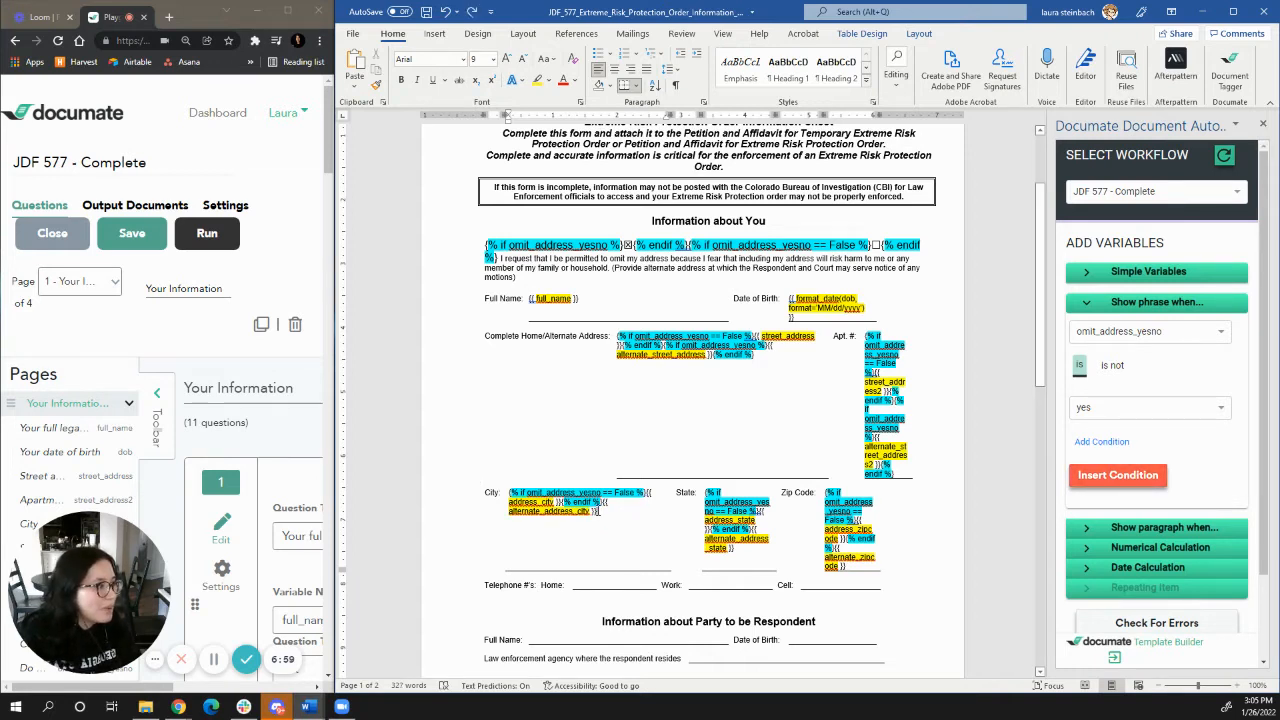
# - Wrap the alternate_address_city and alternate_address_state variables in show-phrase conditions where omit_address_yesno is yes
pyautogui.moveTo(598, 511)
pyautogui.mouseDown()
pyautogui.moveTo(522, 511)
pyautogui.moveTo(604, 507)
pyautogui.mouseUp()
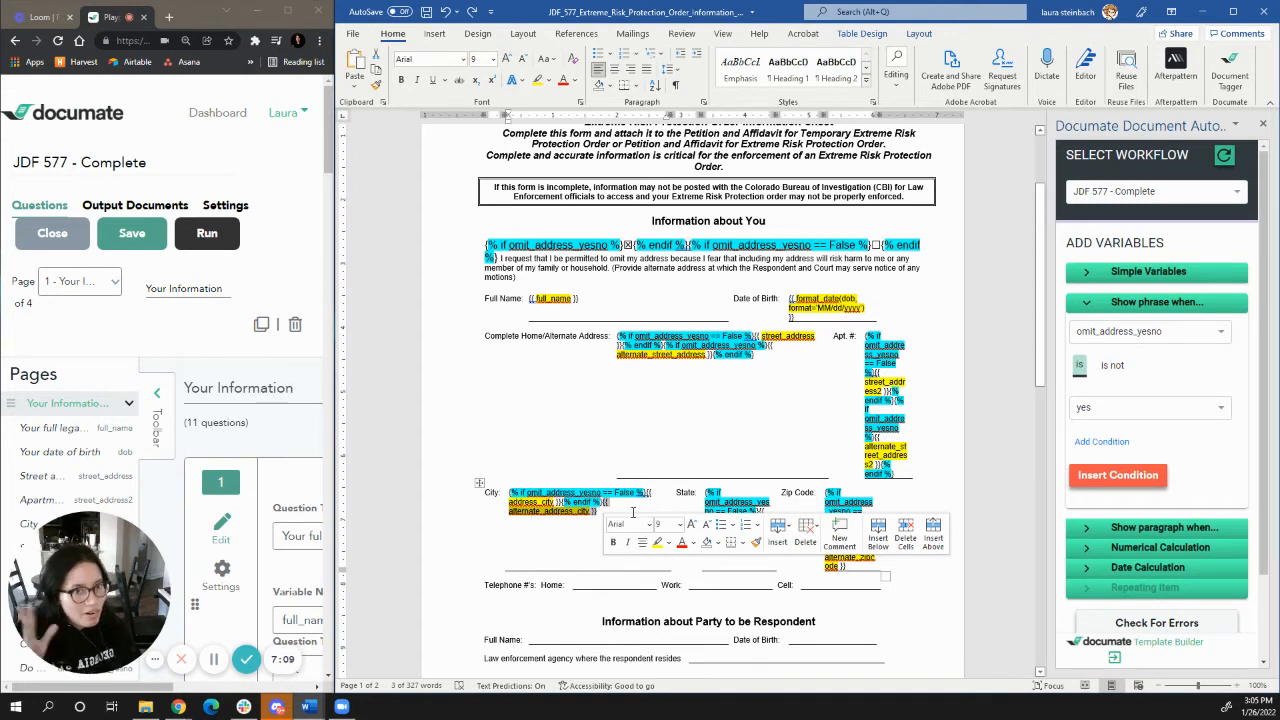
pyautogui.click(1109, 478)
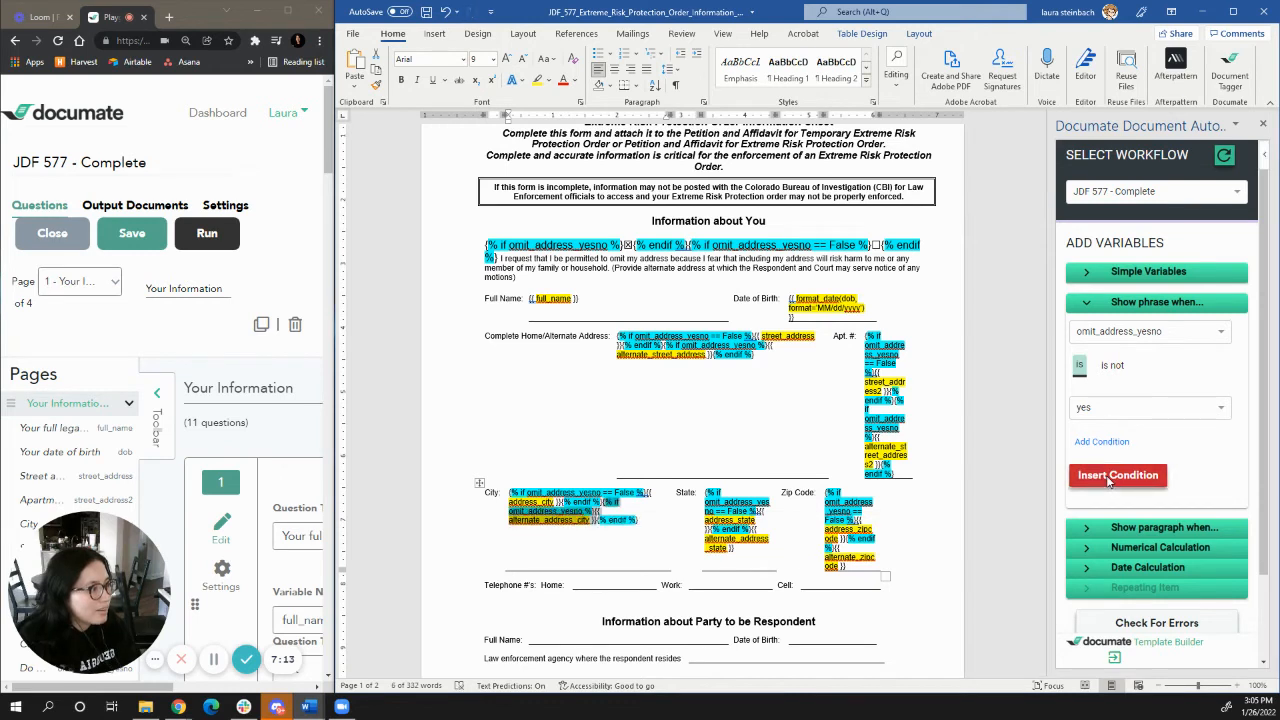
pyautogui.moveTo(739, 549); pyautogui.dragTo(754, 530)
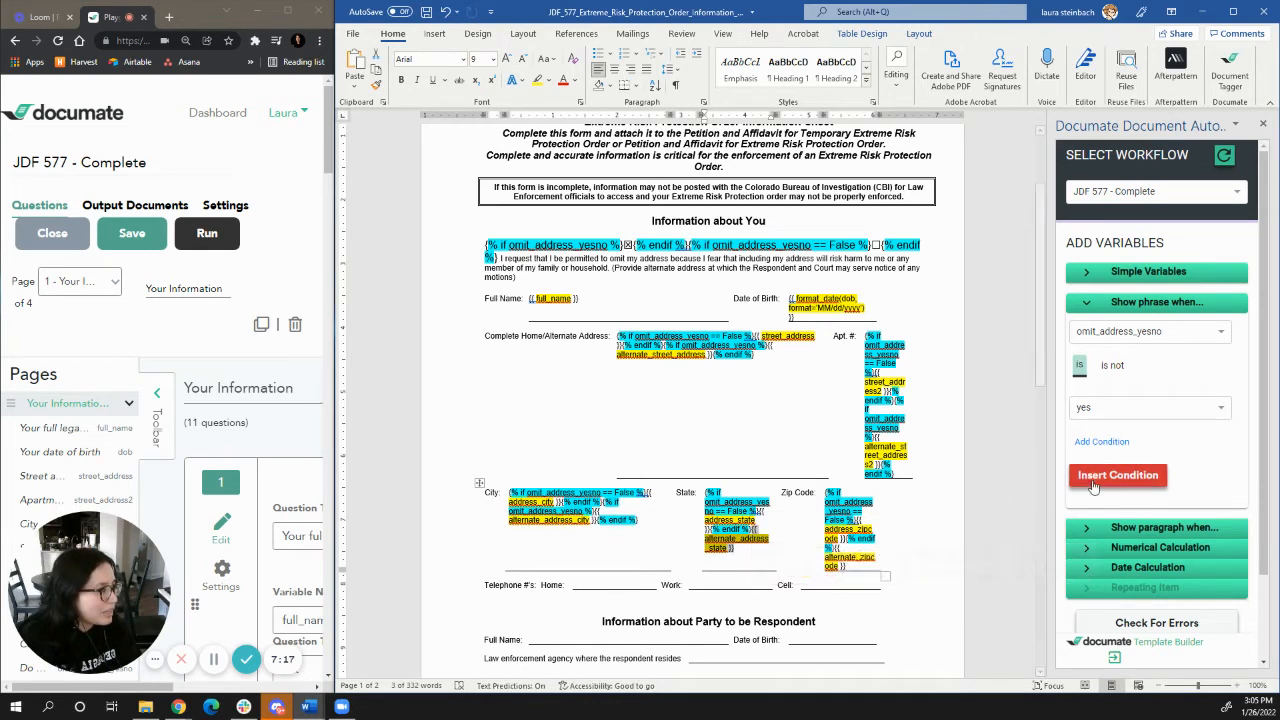
pyautogui.click(1118, 475)
# - Wrap the alternate_zipcode variable in the Zip Code blank in a show-phrase condition where omit_address_yesno is yes
pyautogui.moveTo(840, 549); pyautogui.dragTo(853, 566)
pyautogui.click(853, 566)
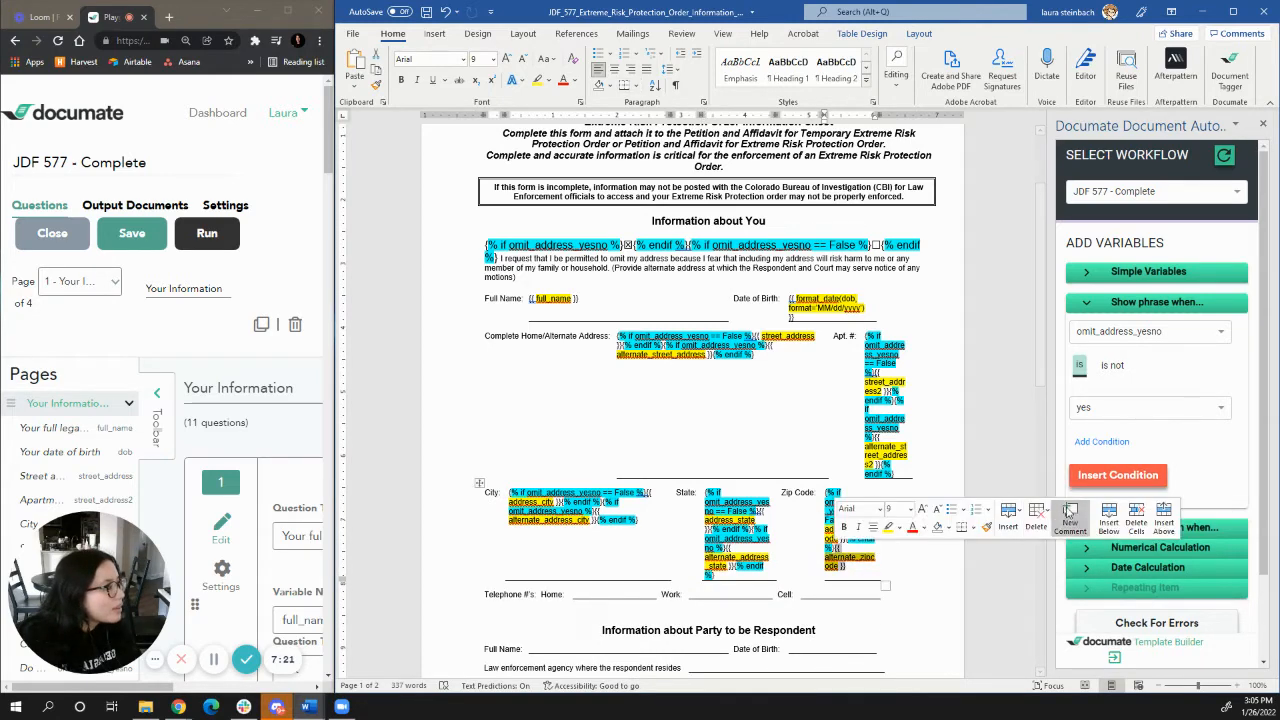
pyautogui.click(1118, 475)
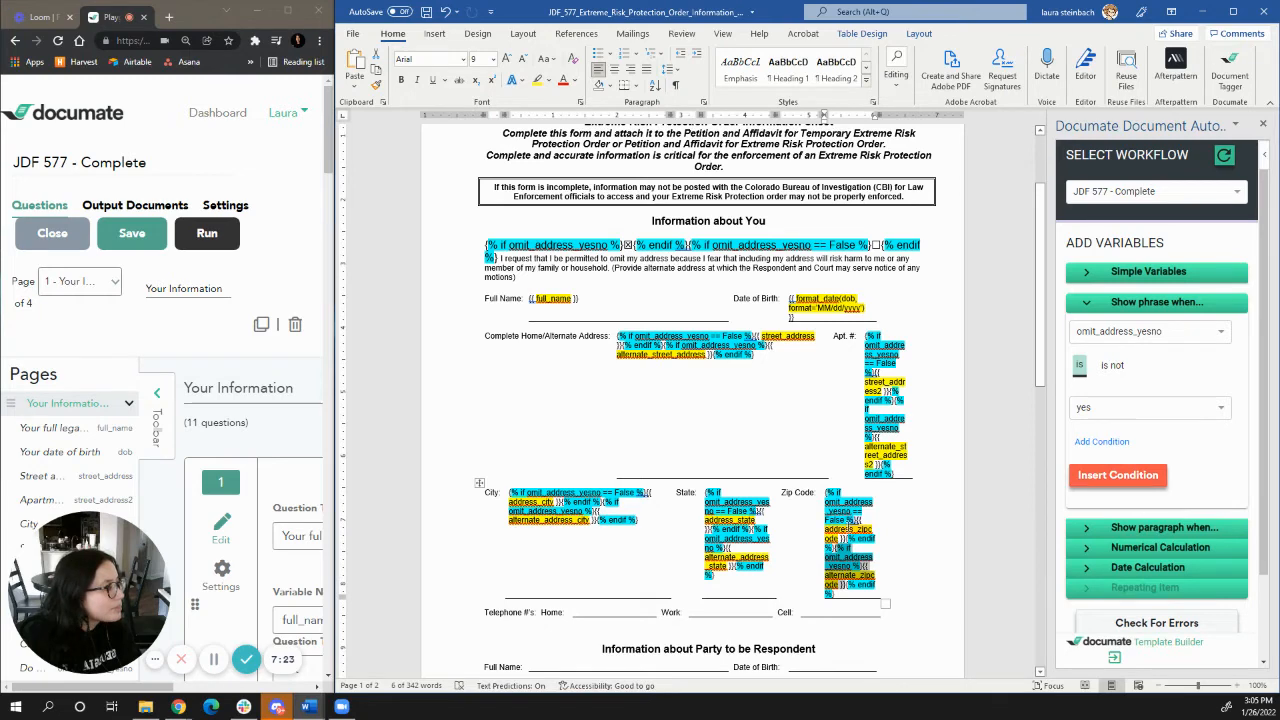
pyautogui.click(882, 494)
pyautogui.scroll(-2, 894, 533)
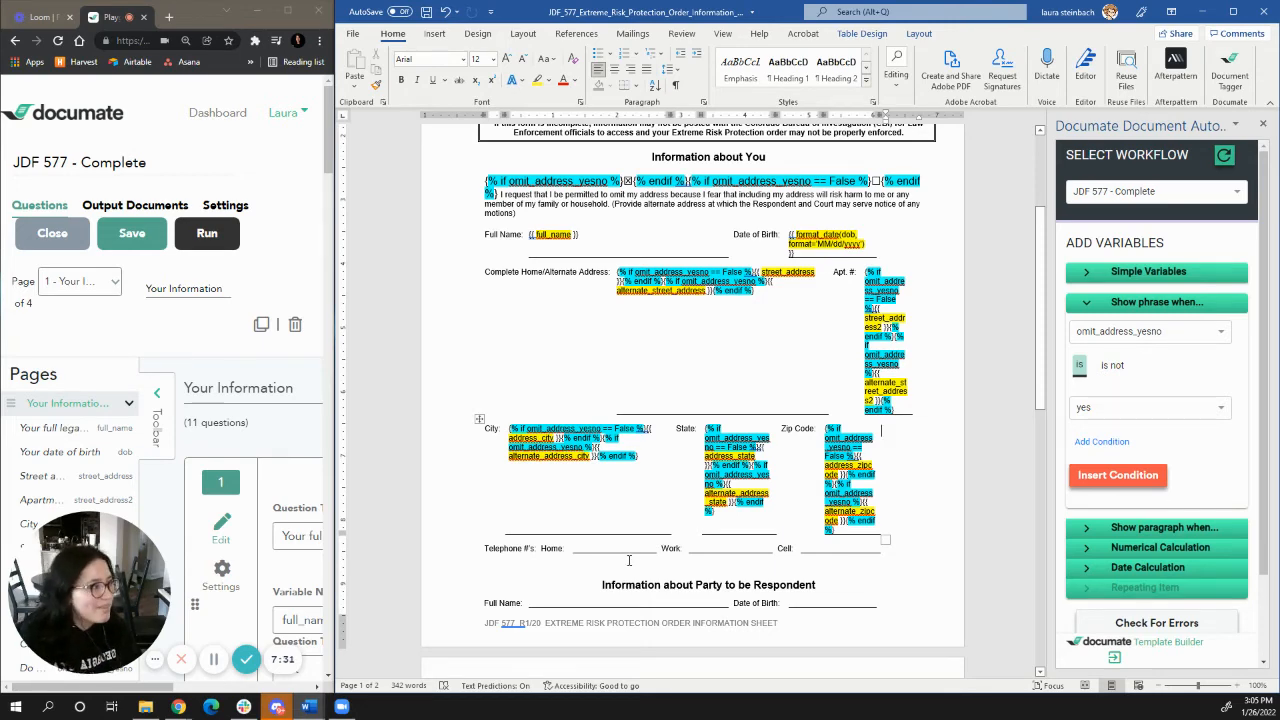
pyautogui.scroll(4, 646, 594)
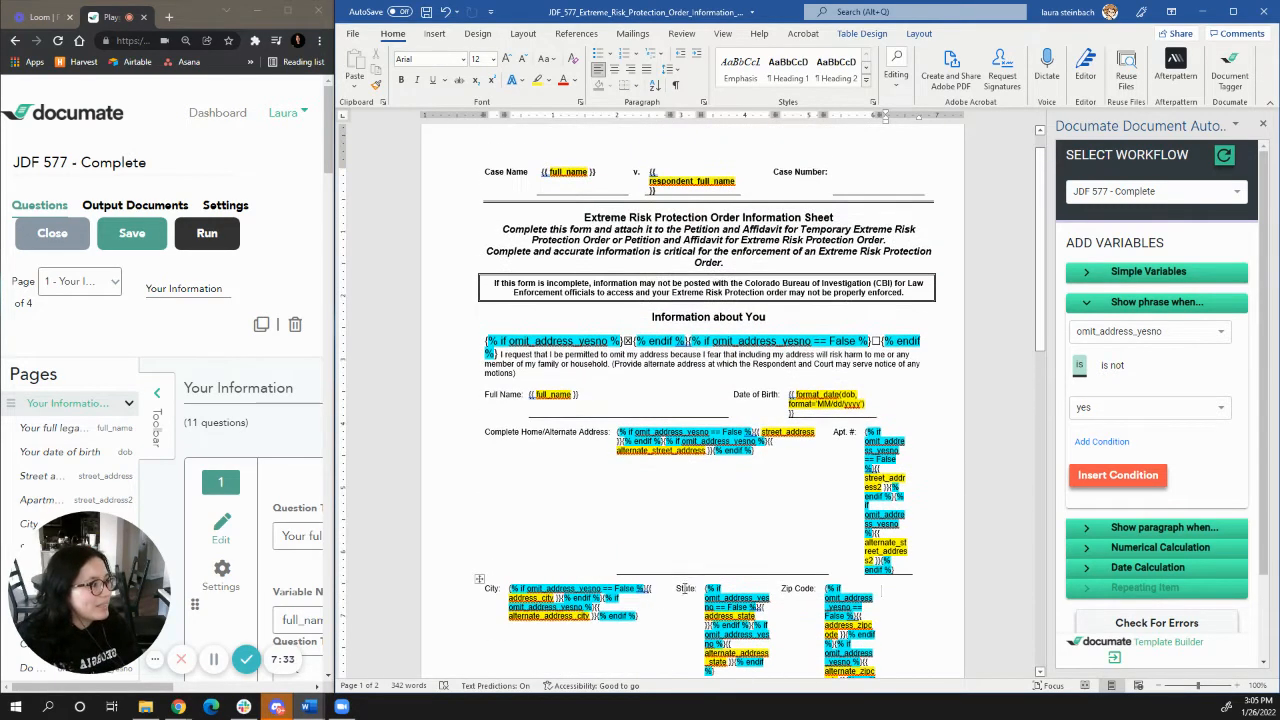
pyautogui.scroll(-4, 646, 594)
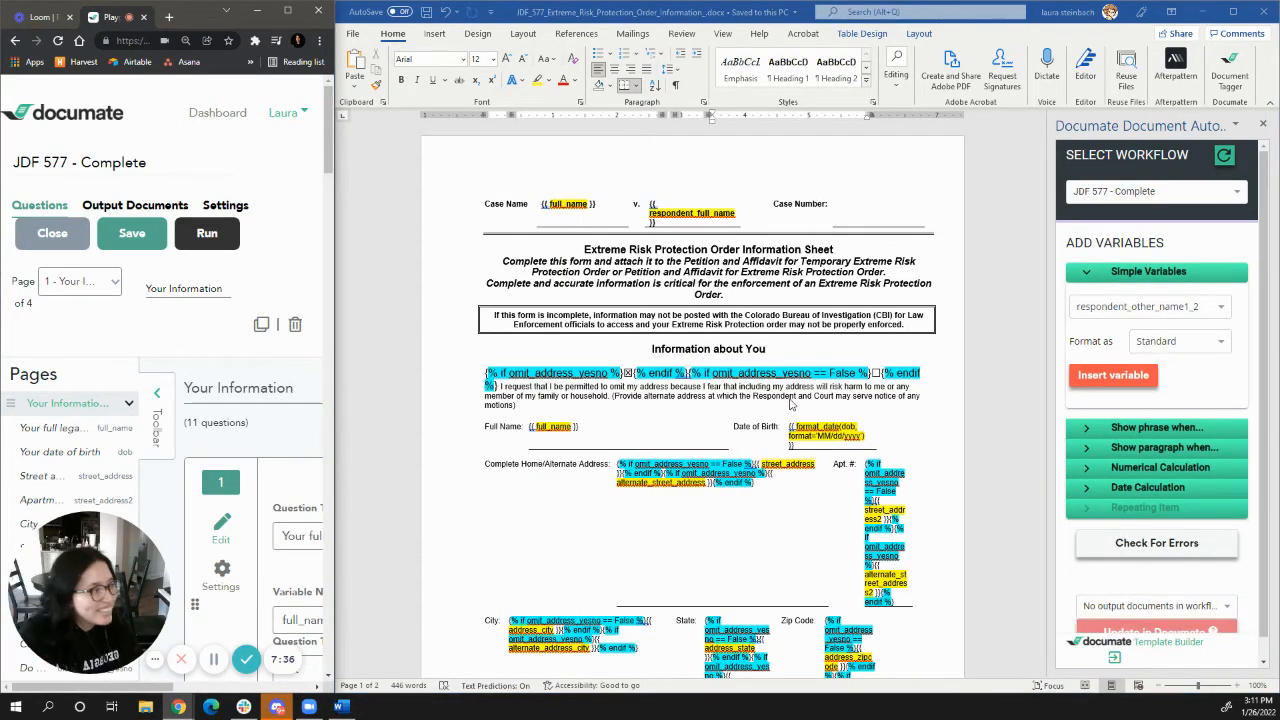
# - Insert the simple variable respondent_race in the Race blank of the respondent's physical description
pyautogui.scroll(-3, 685, 477)
pyautogui.scroll(-15, 685, 477)
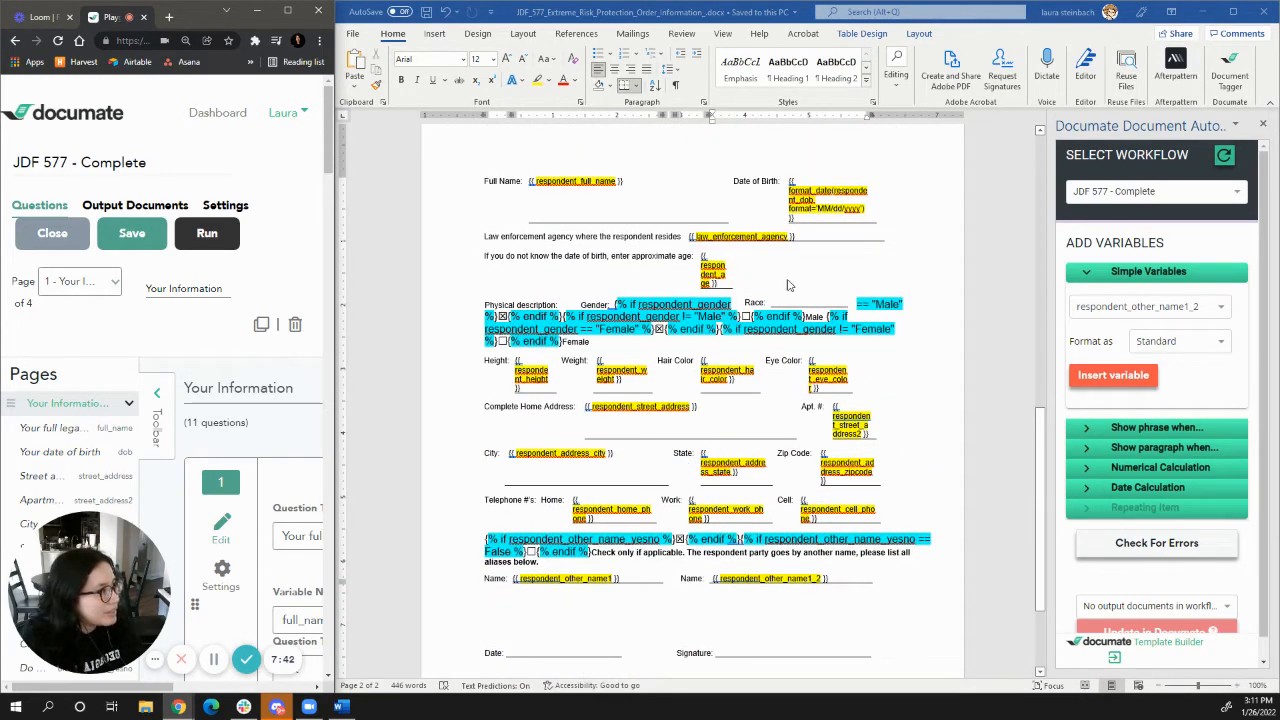
pyautogui.click(808, 305)
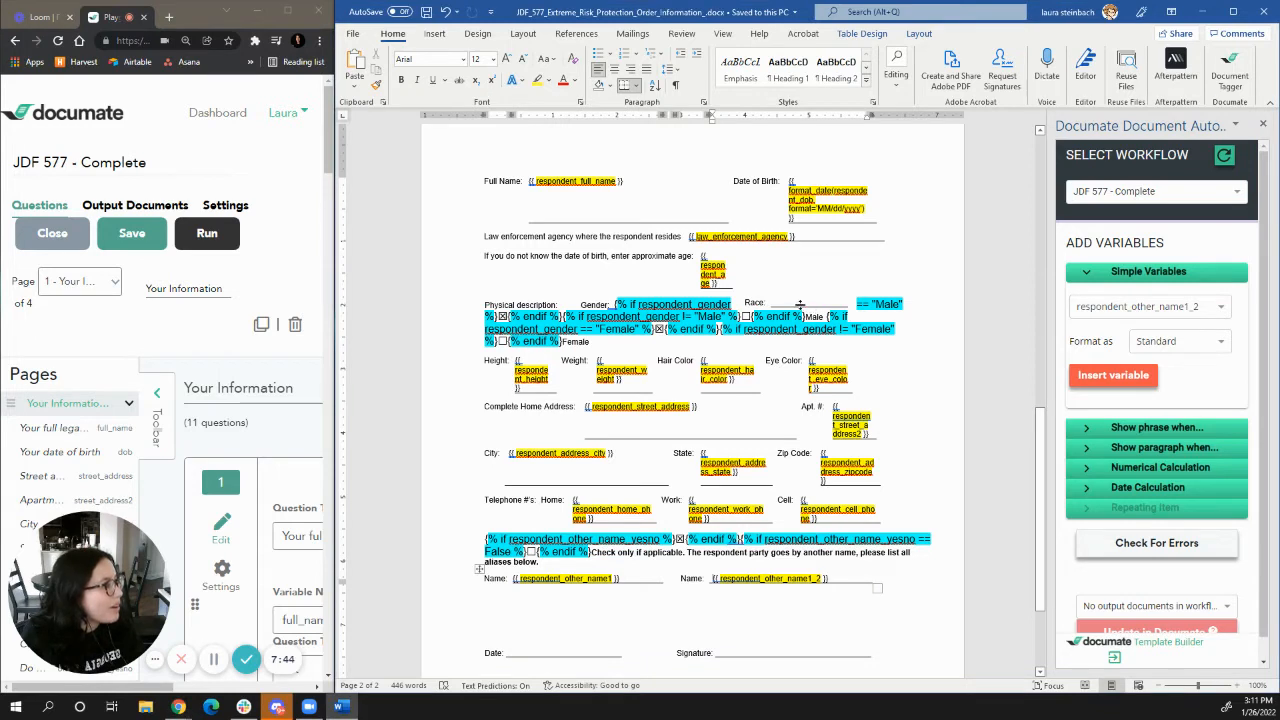
pyautogui.click(802, 304)
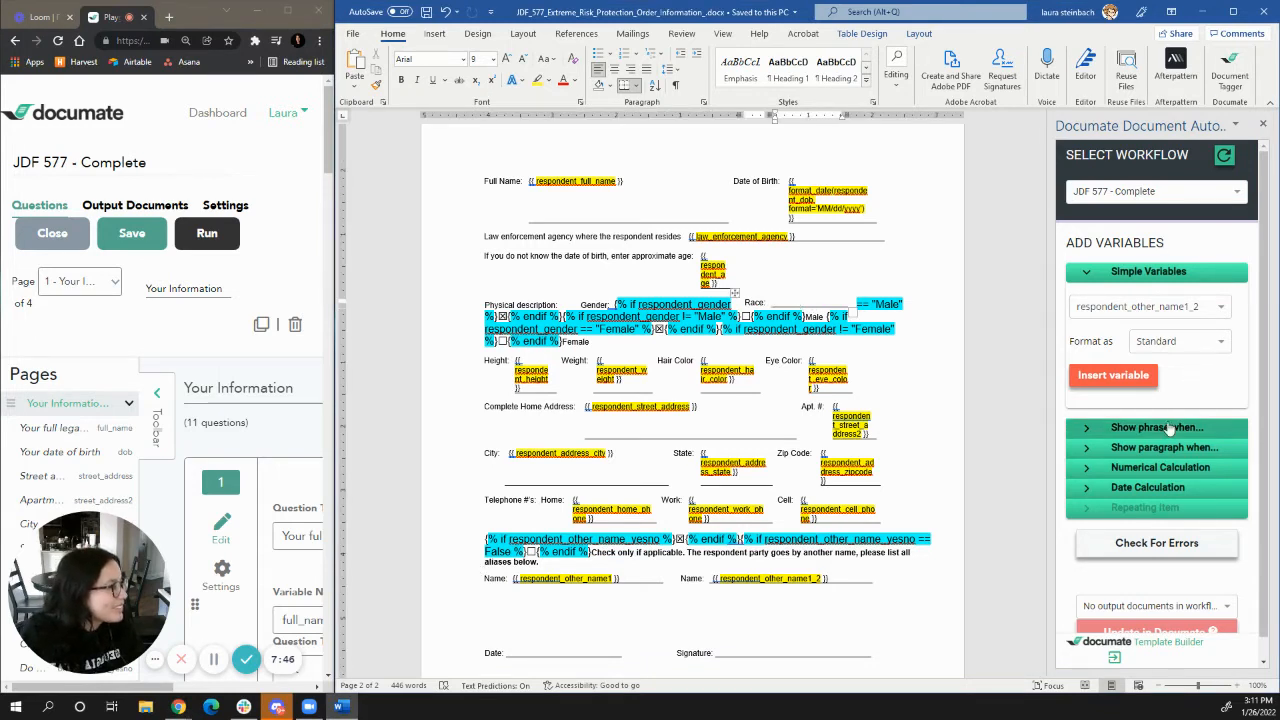
pyautogui.click(1143, 312)
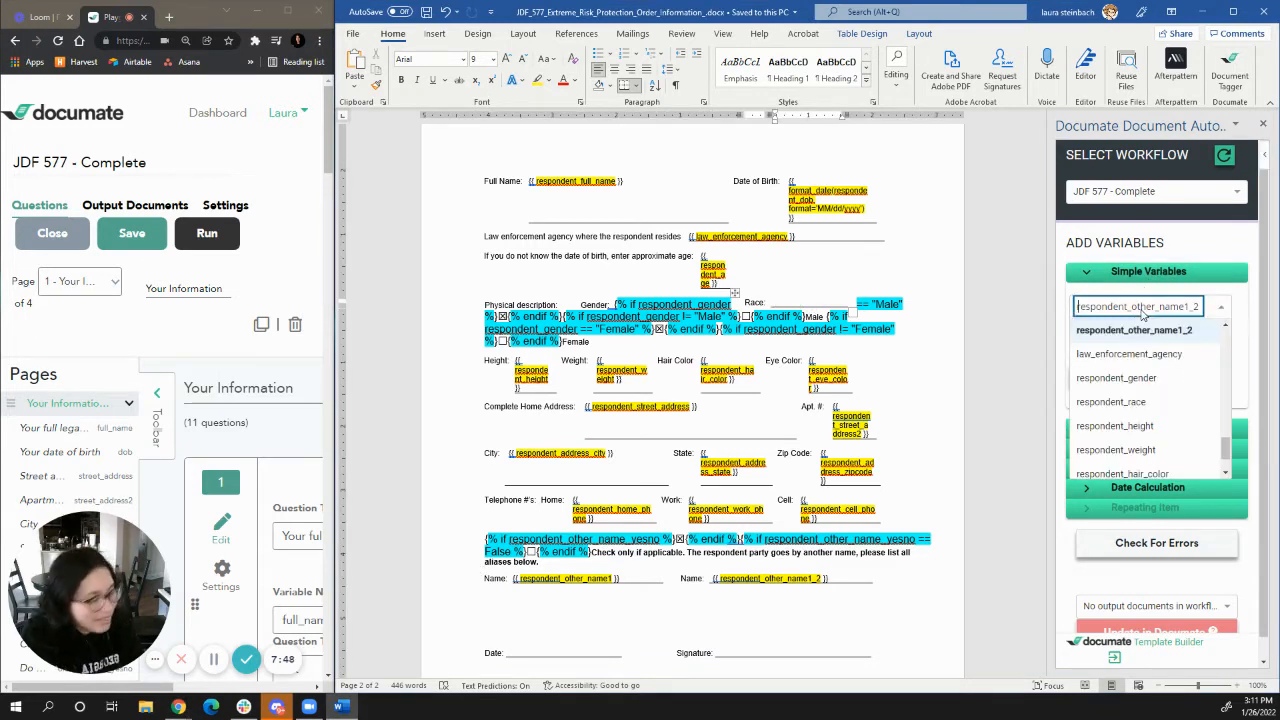
pyautogui.write('race')
pyautogui.click(1141, 332)
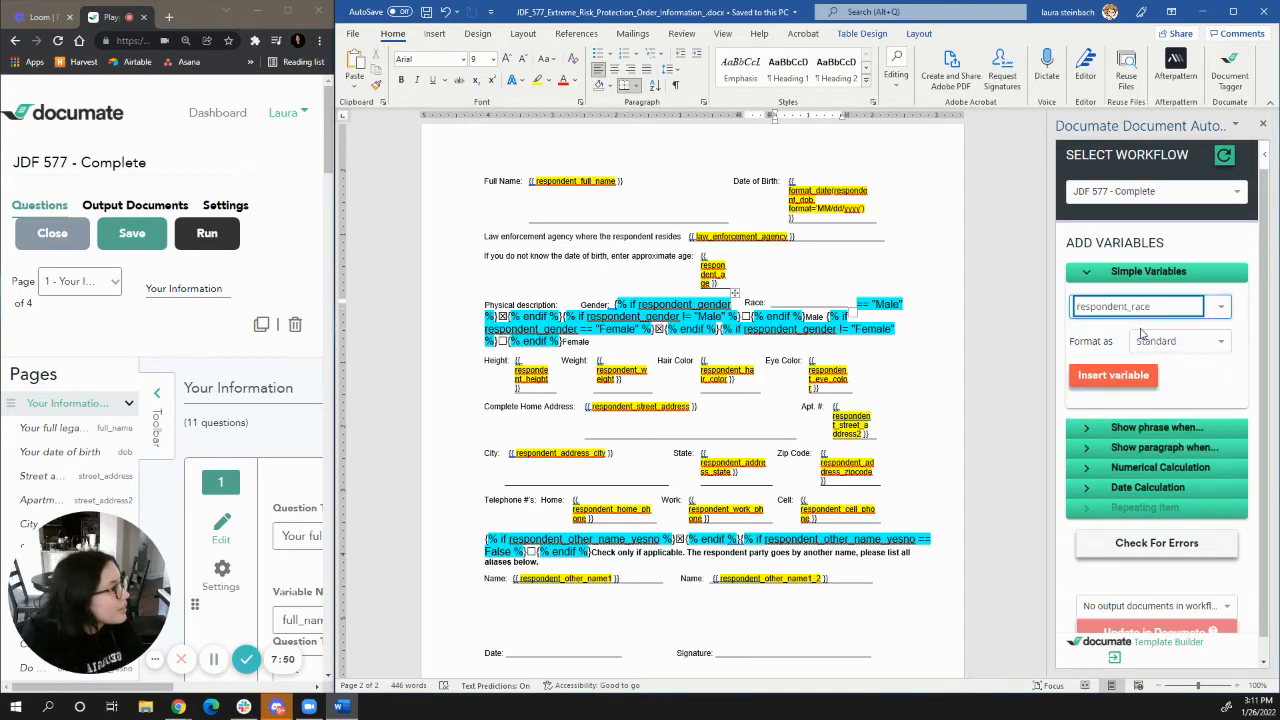
pyautogui.click(1115, 376)
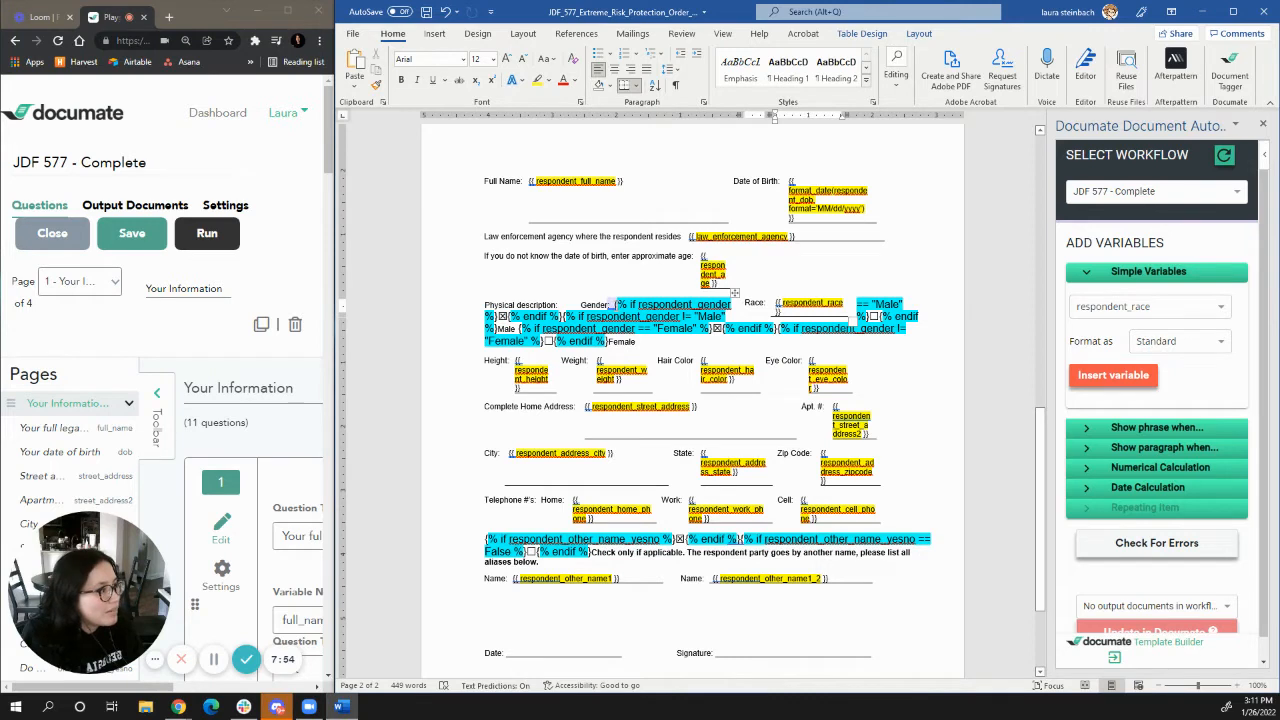
# - Review the respondent's gender conditions and the rest of the tagged form, including the case number, date and signature blanks
pyautogui.moveTo(612, 303); pyautogui.dragTo(676, 346)
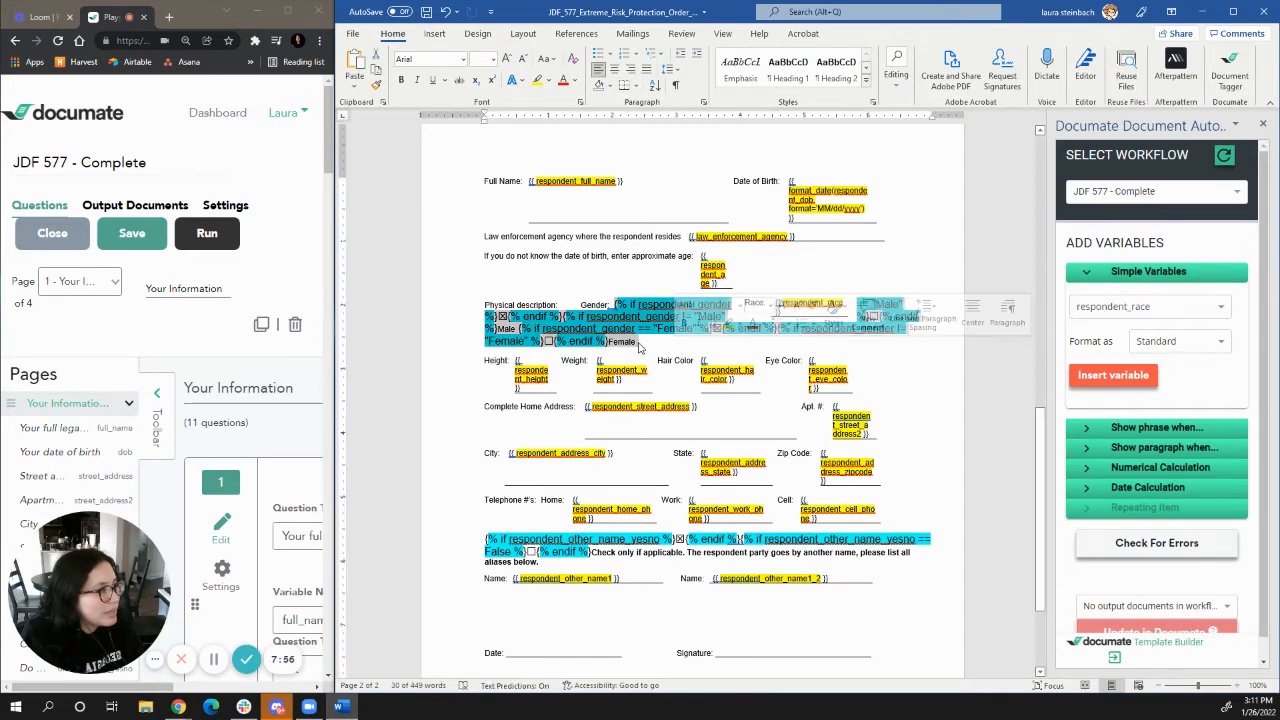
pyautogui.click(663, 340)
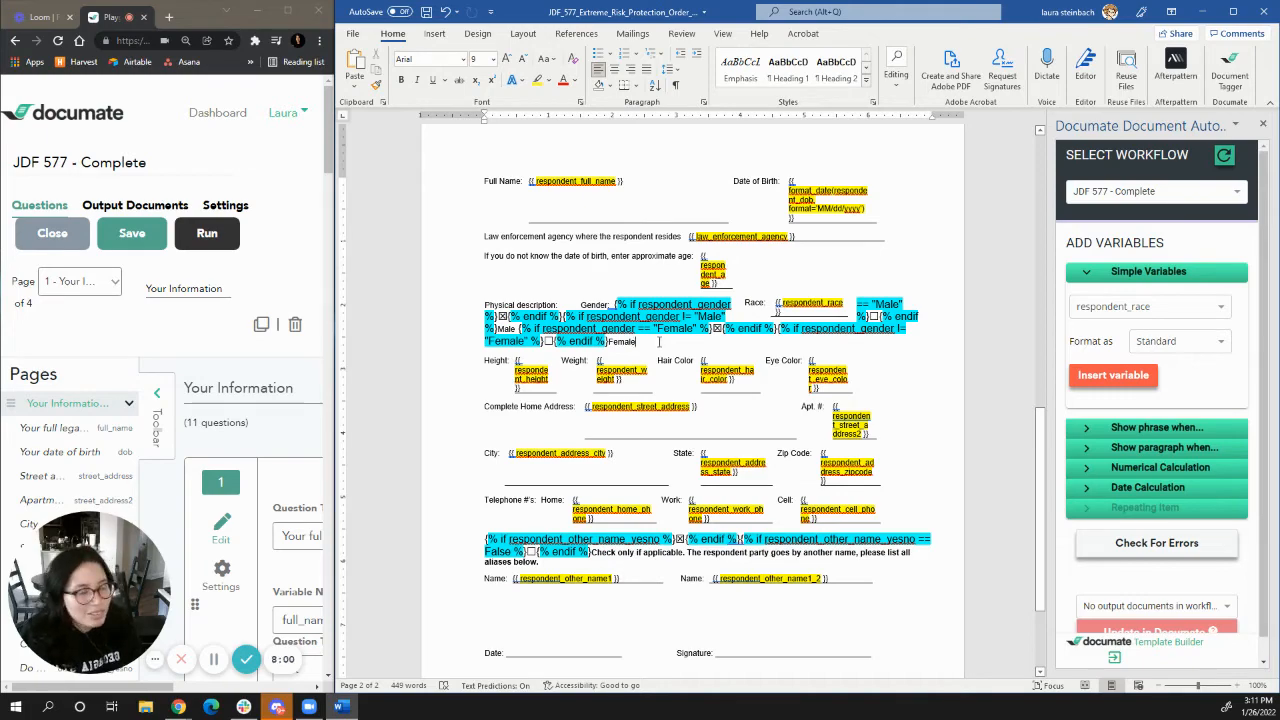
pyautogui.scroll(-3, 686, 395)
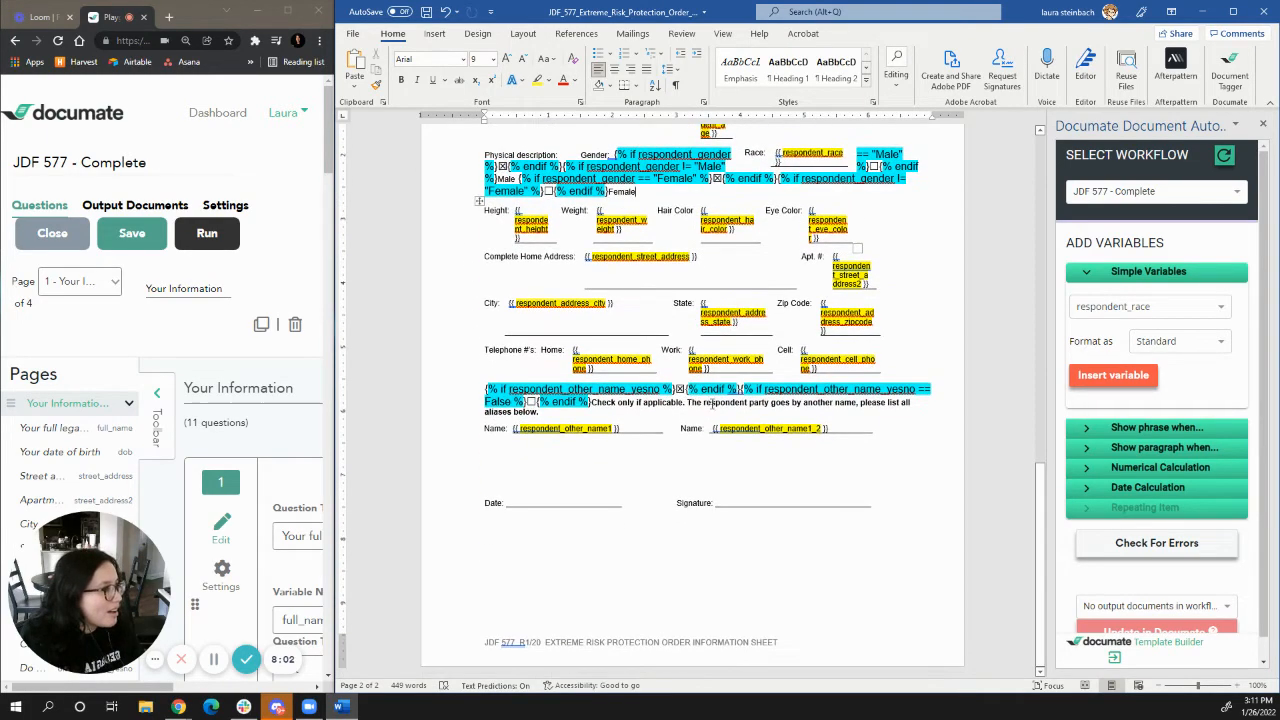
pyautogui.scroll(20, 686, 395)
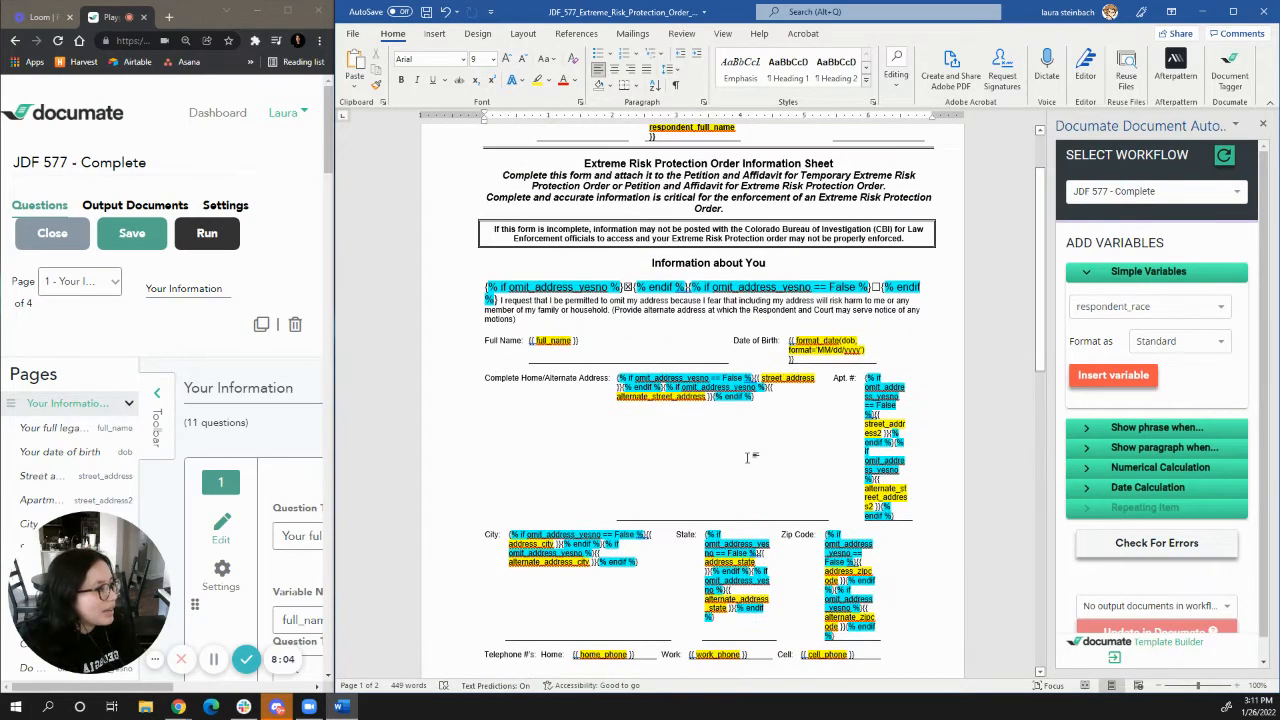
pyautogui.scroll(-2, 750, 460)
pyautogui.scroll(4, 742, 453)
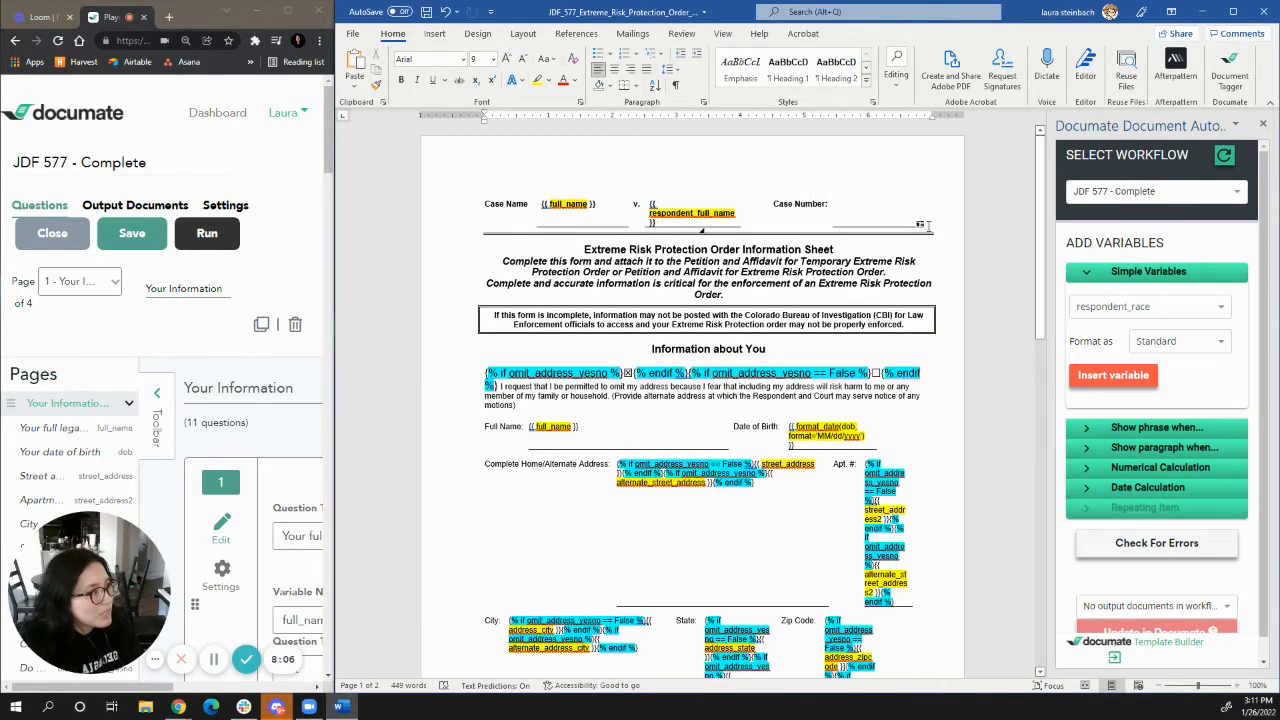
pyautogui.scroll(-4, 748, 461)
pyautogui.scroll(-18, 749, 461)
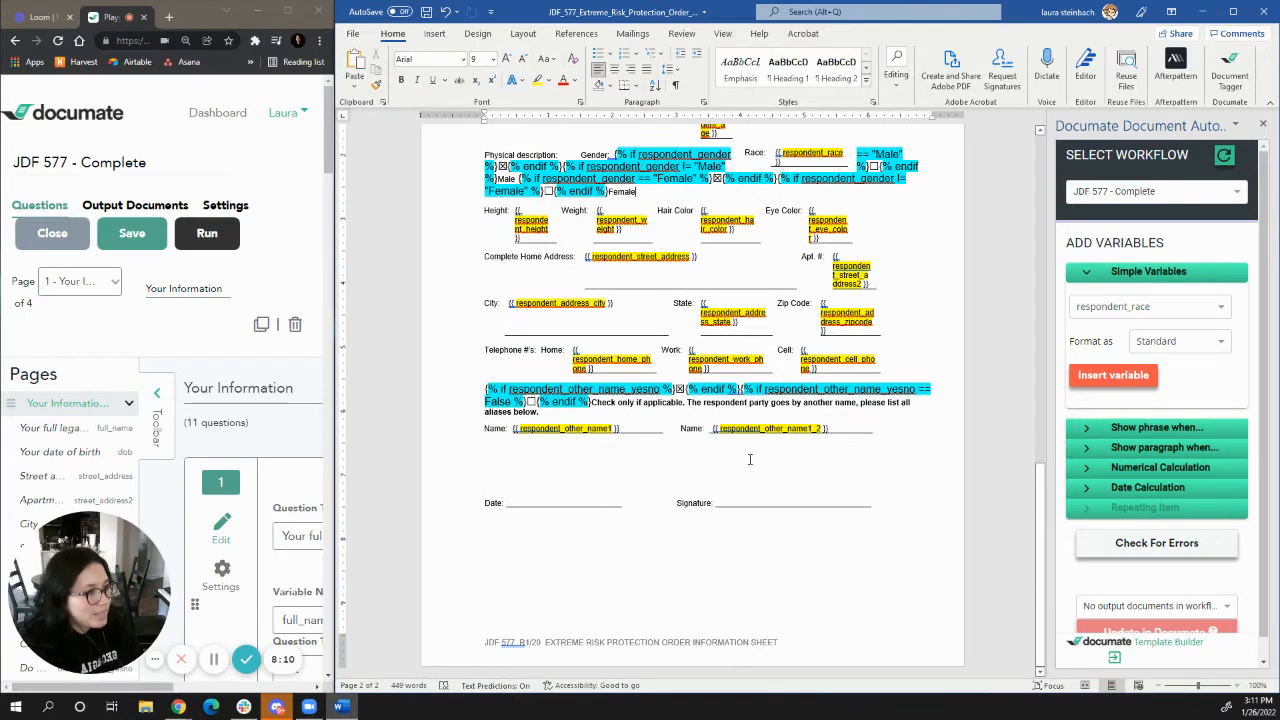
pyautogui.click(574, 503)
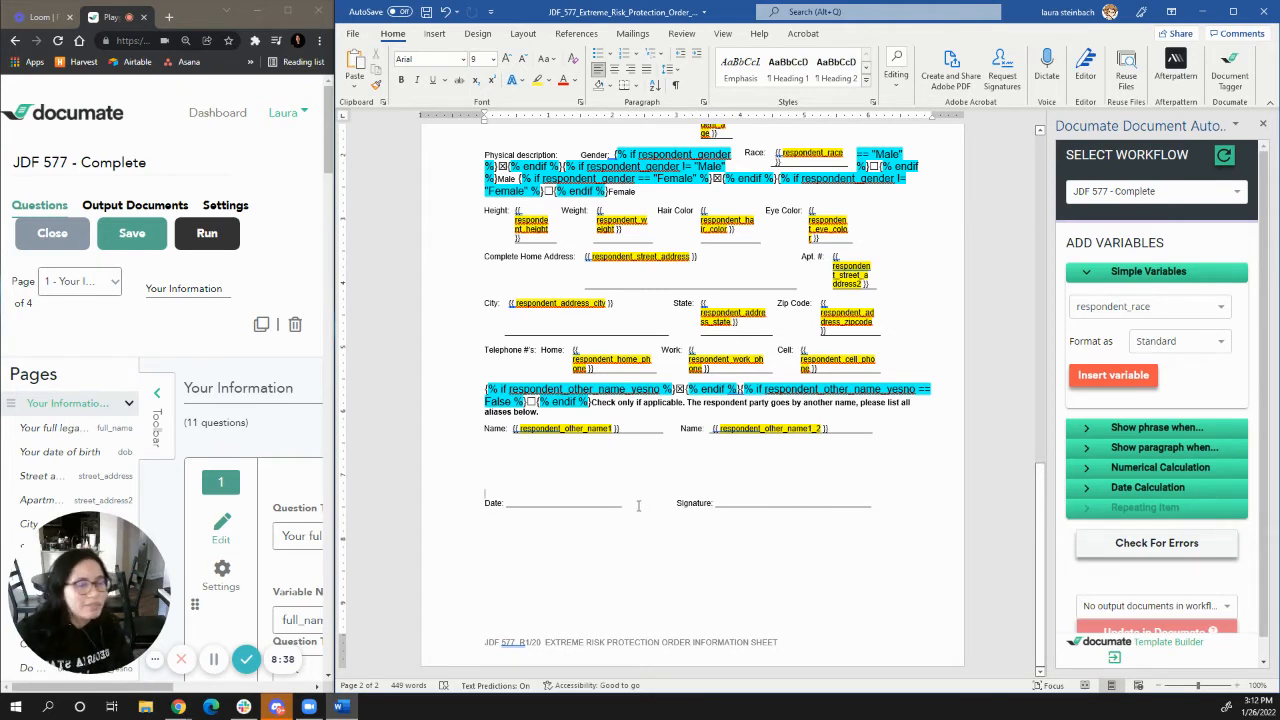
pyautogui.click(769, 502)
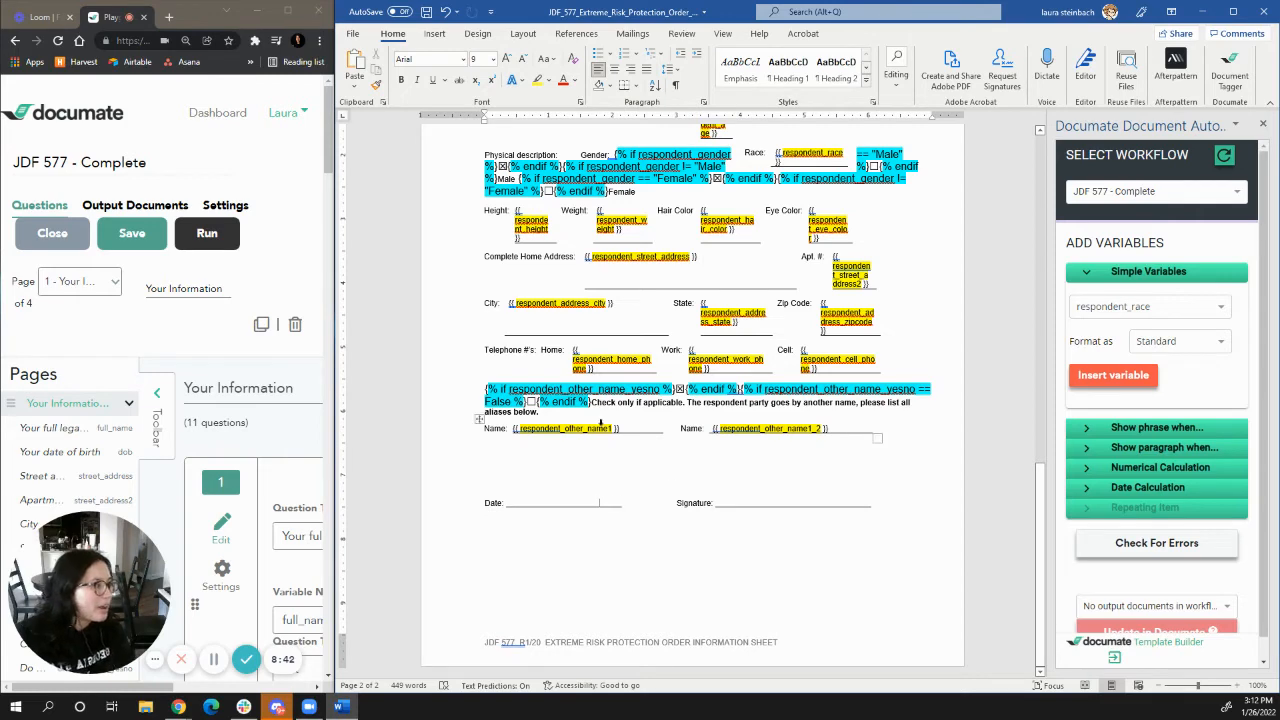
# - Save the tagged document and check which output documents the Documate add-in offers for updating in the JDF 577 - Complete workflow
pyautogui.scroll(10, 630, 495)
pyautogui.scroll(2, 665, 492)
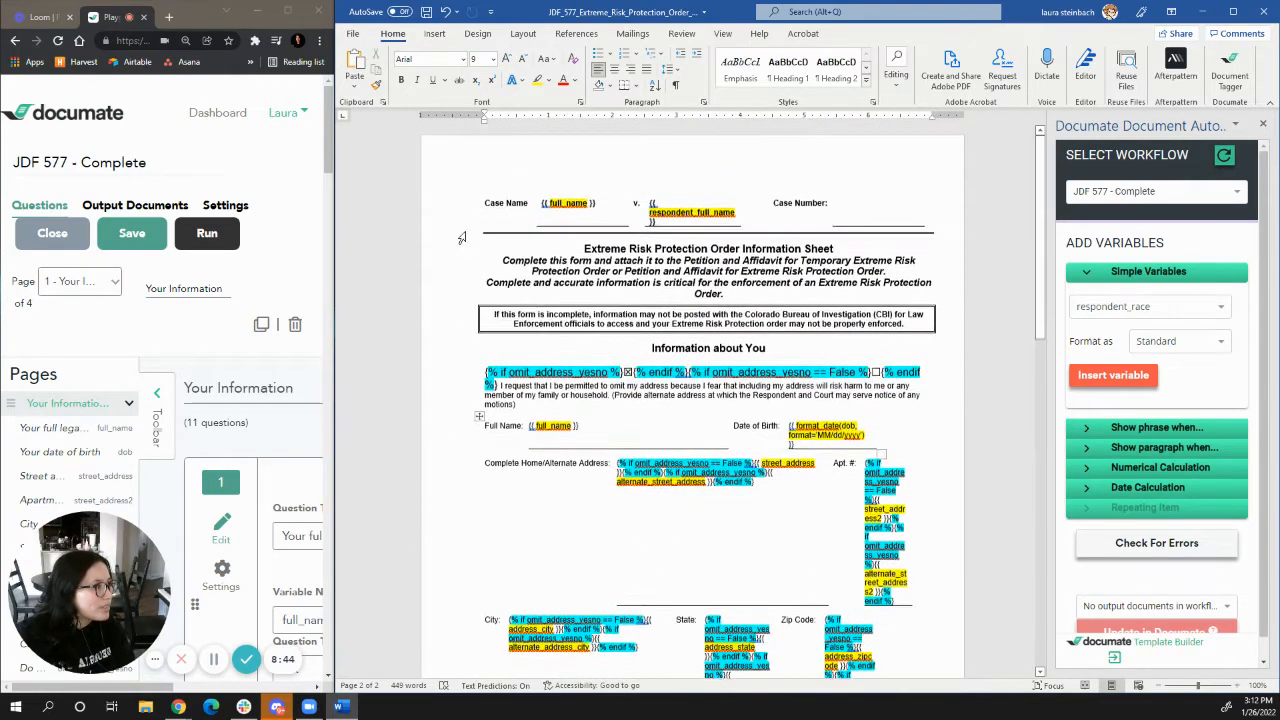
pyautogui.click(427, 12)
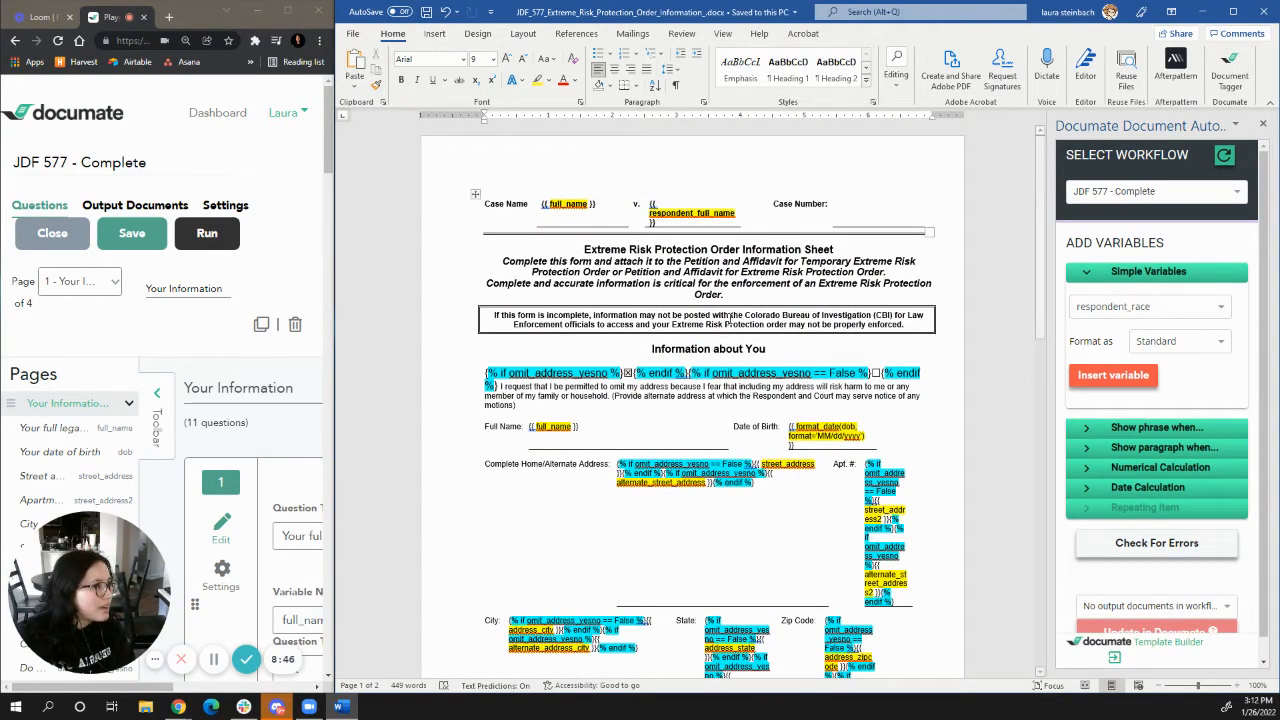
pyautogui.scroll(-1, 1165, 557)
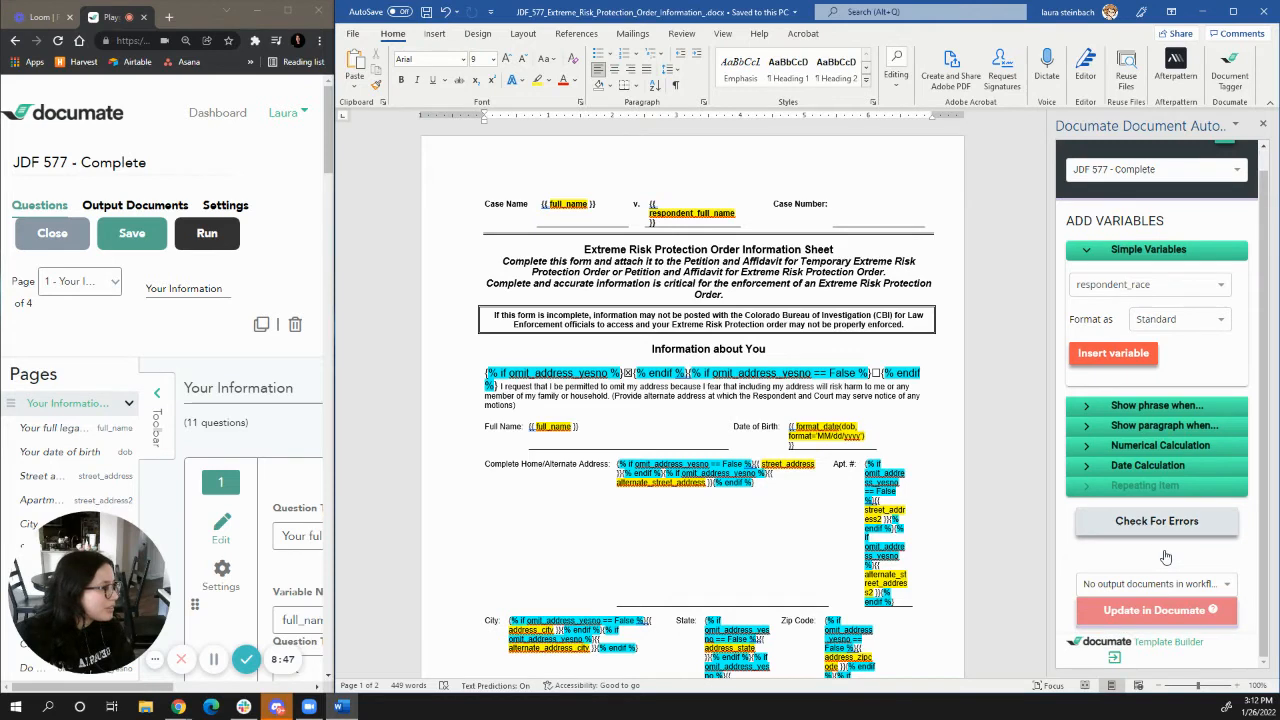
pyautogui.click(1226, 586)
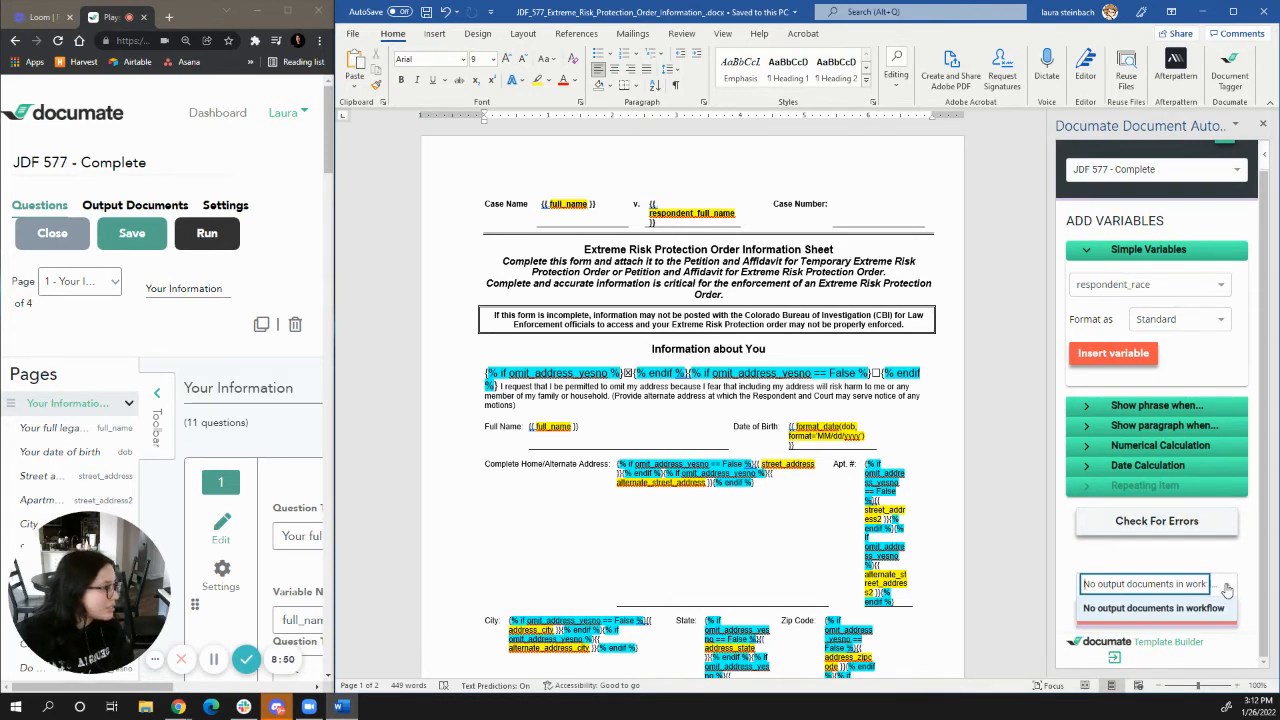
pyautogui.click(1227, 589)
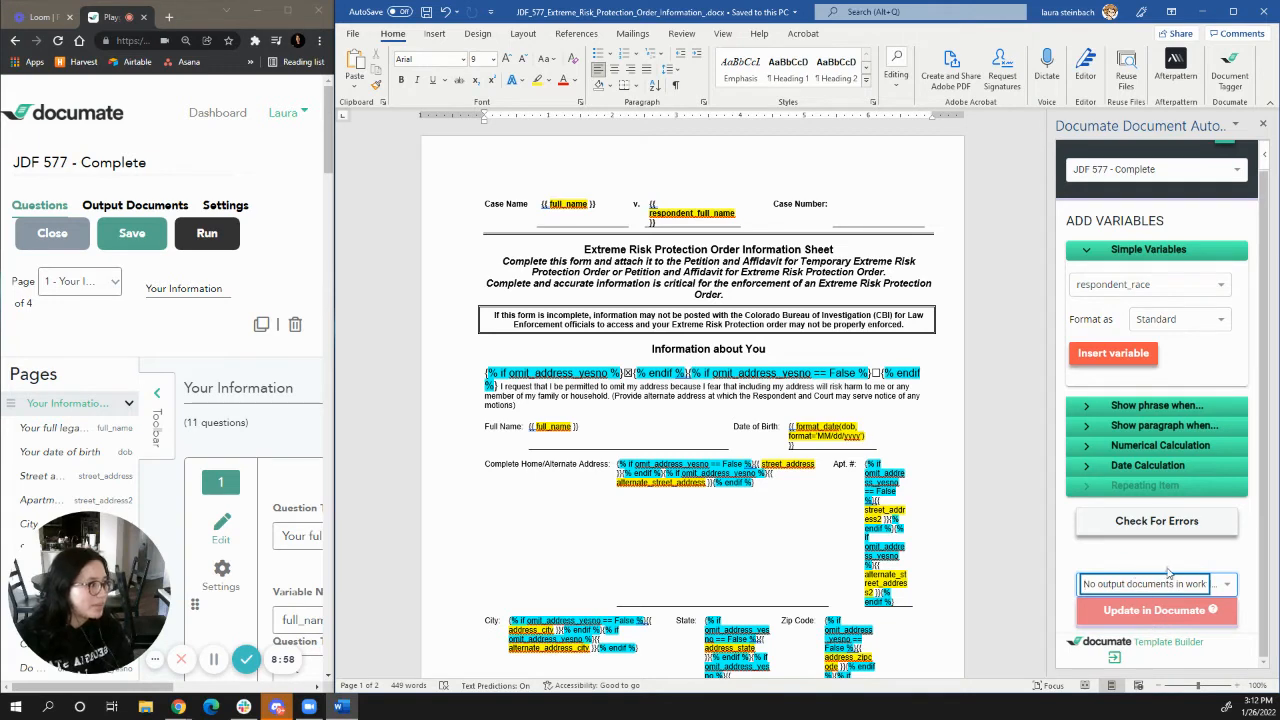
pyautogui.click(1222, 585)
pyautogui.click(1222, 588)
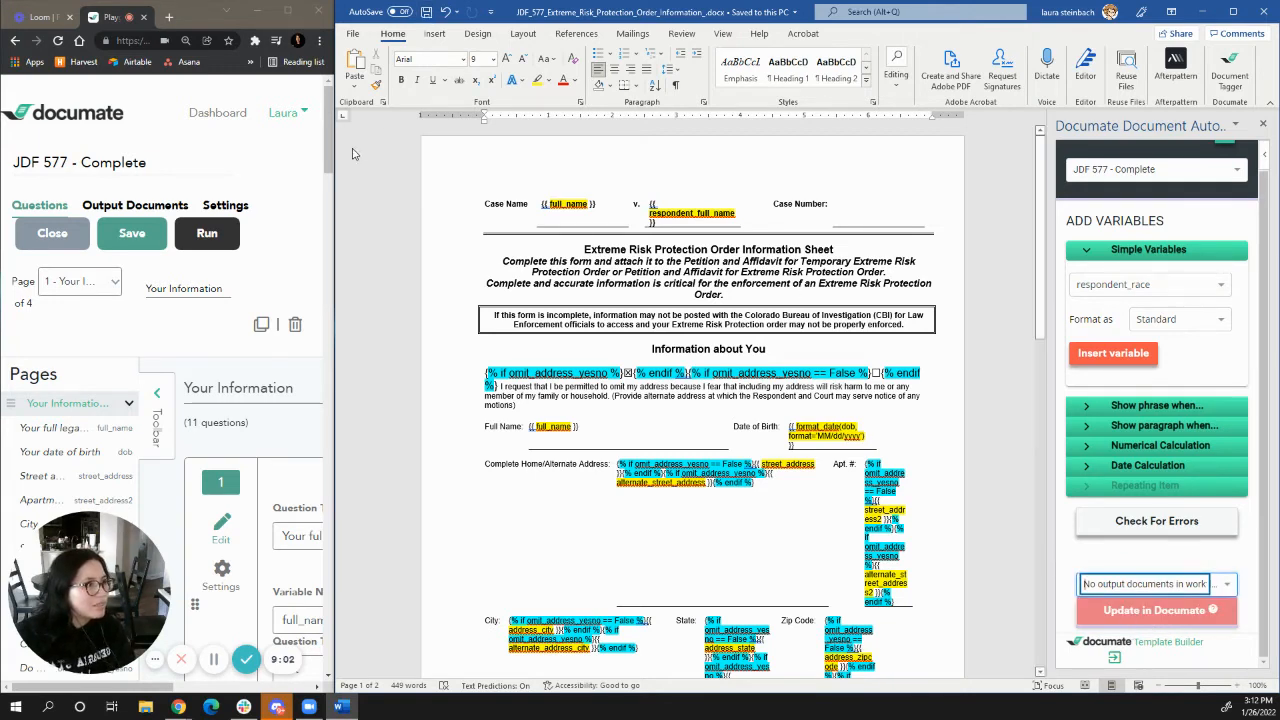
# - Switch from Word to the Documate workflow in the browser, maximize it and open its output documents
pyautogui.moveTo(340, 155)
pyautogui.moveTo(340, 155); pyautogui.dragTo(563, 155)
pyautogui.click(1203, 11)
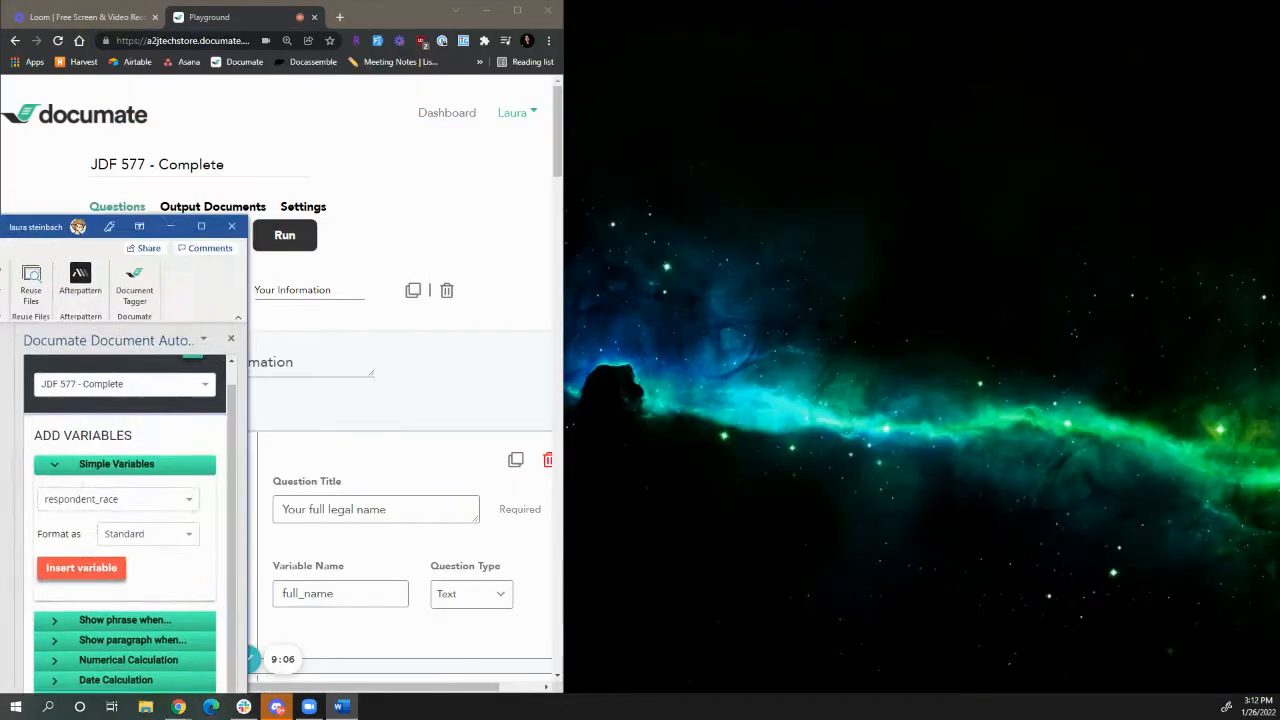
pyautogui.click(517, 10)
pyautogui.click(335, 201)
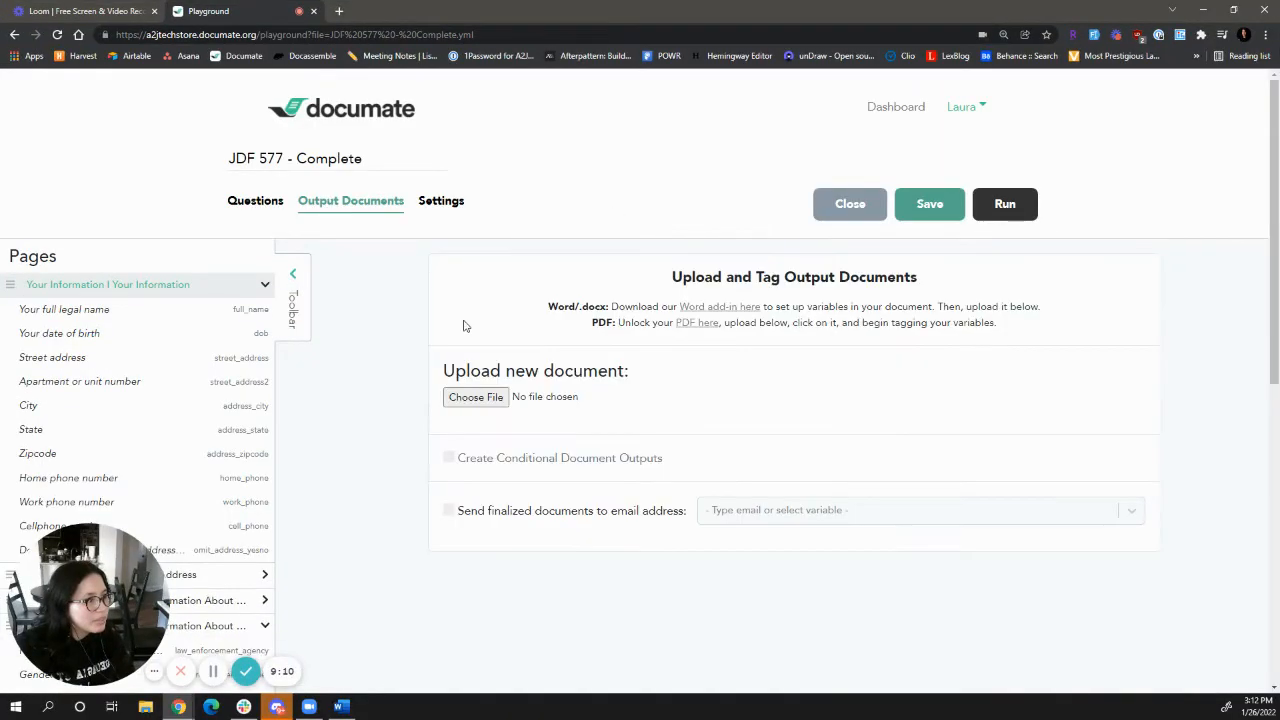
# - Upload the tagged JDF_577_Extreme_Risk_Protection_Order_Information Word file as a new output document
pyautogui.click(476, 397)
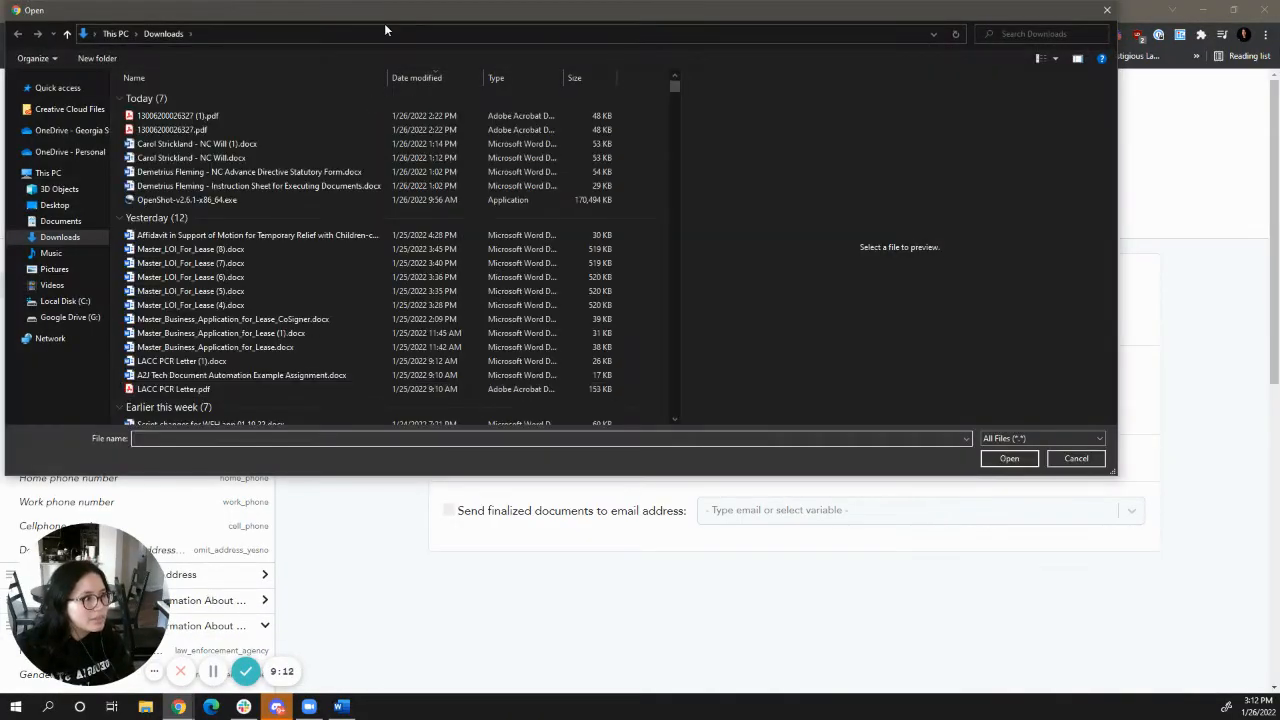
pyautogui.moveTo(388, 15); pyautogui.dragTo(0, 100)
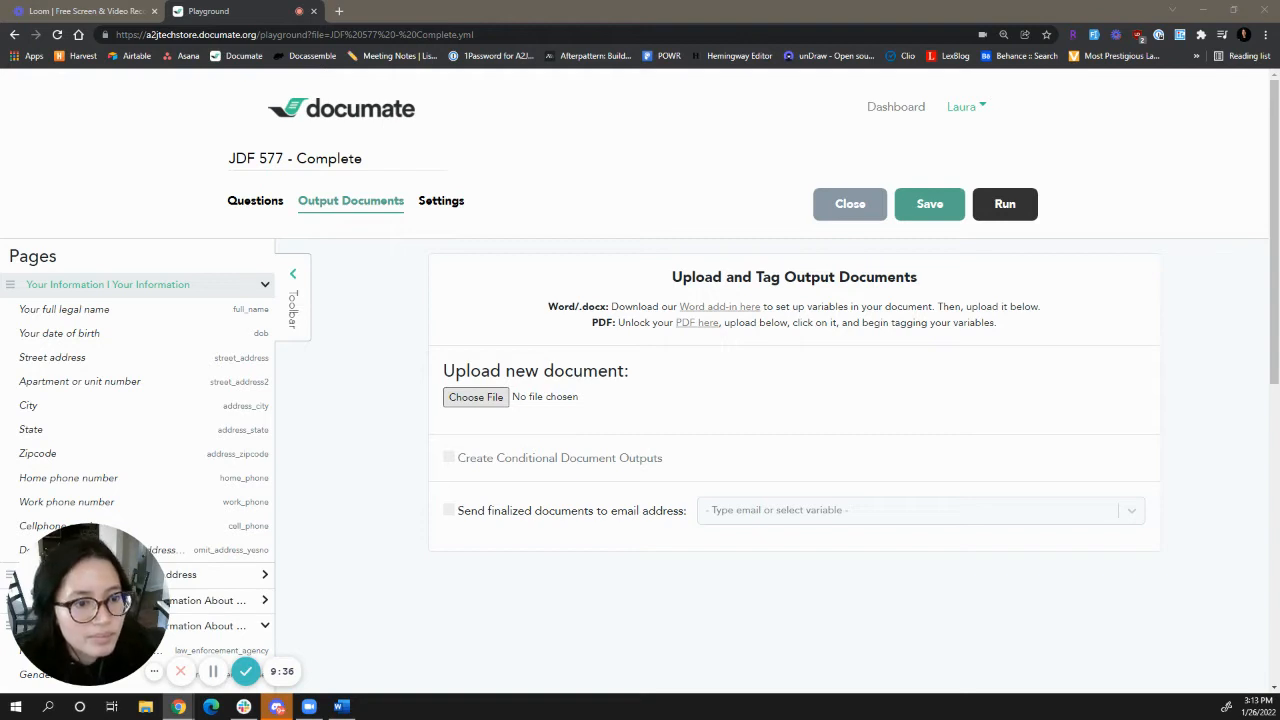
pyautogui.doubleClick(198, 390)
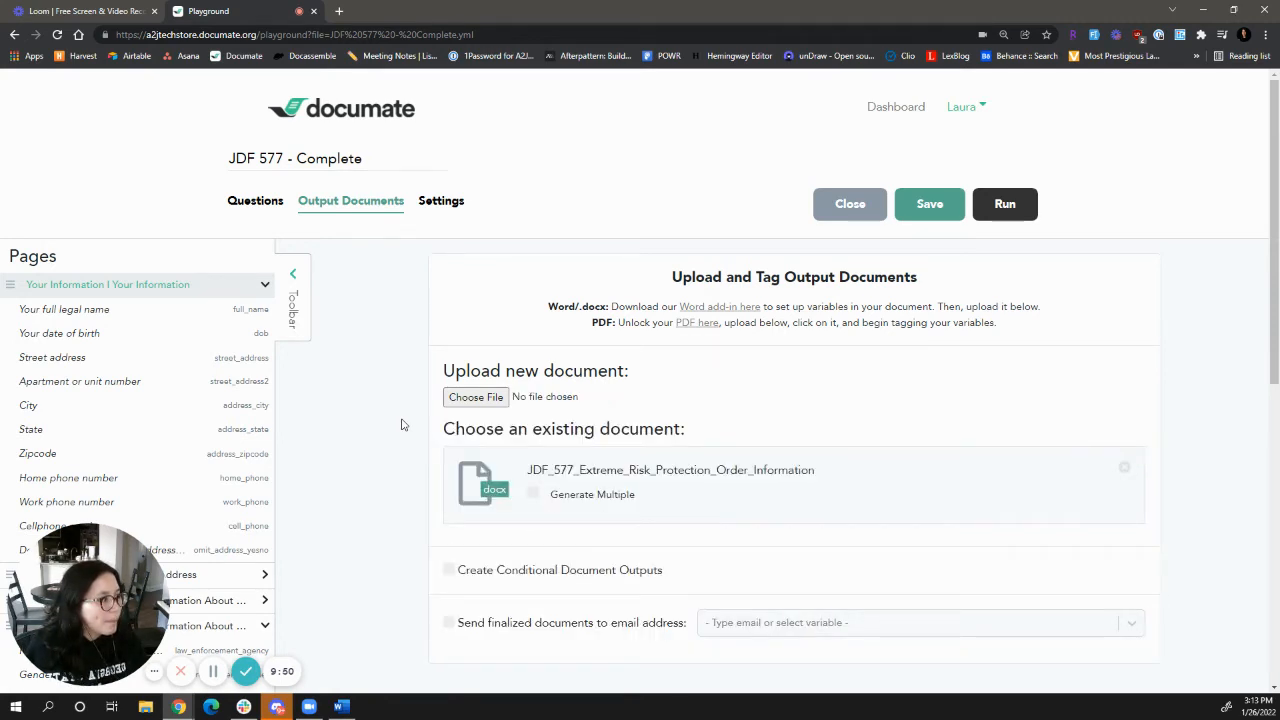
# - Save the workflow with its uploaded output document and return to the output documents view
pyautogui.scroll(-2, 778, 308)
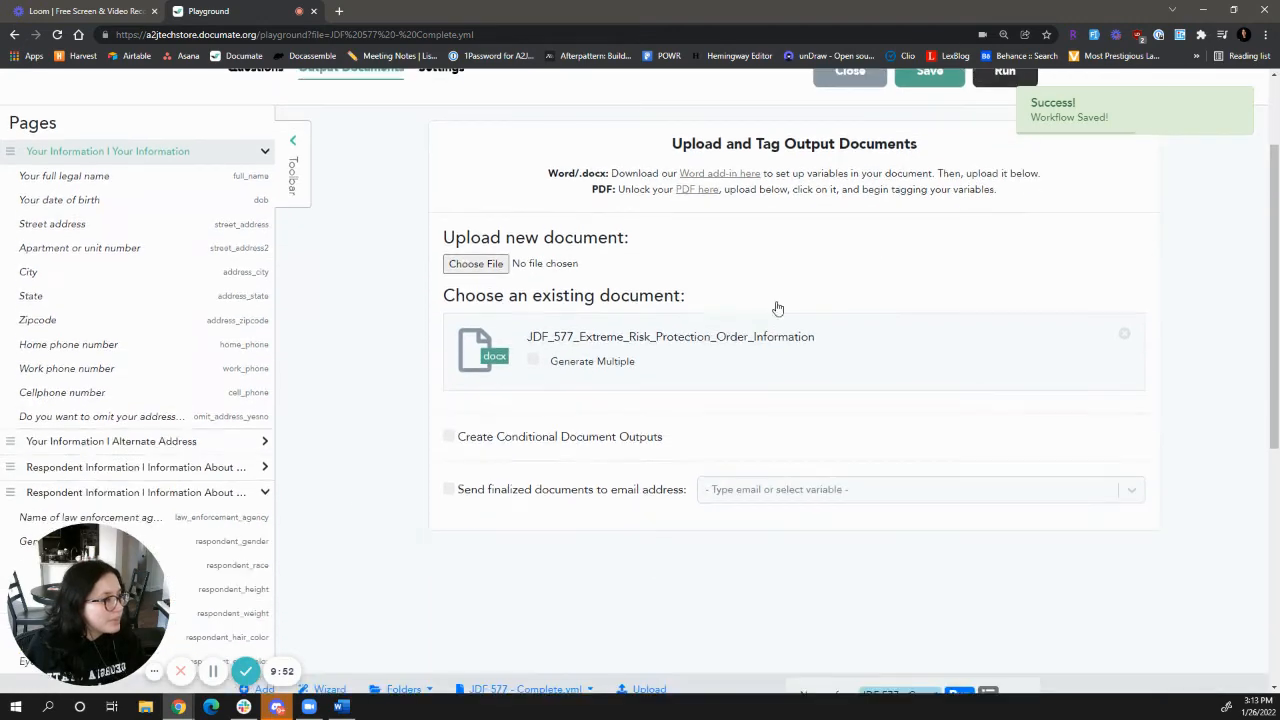
pyautogui.scroll(2, 778, 308)
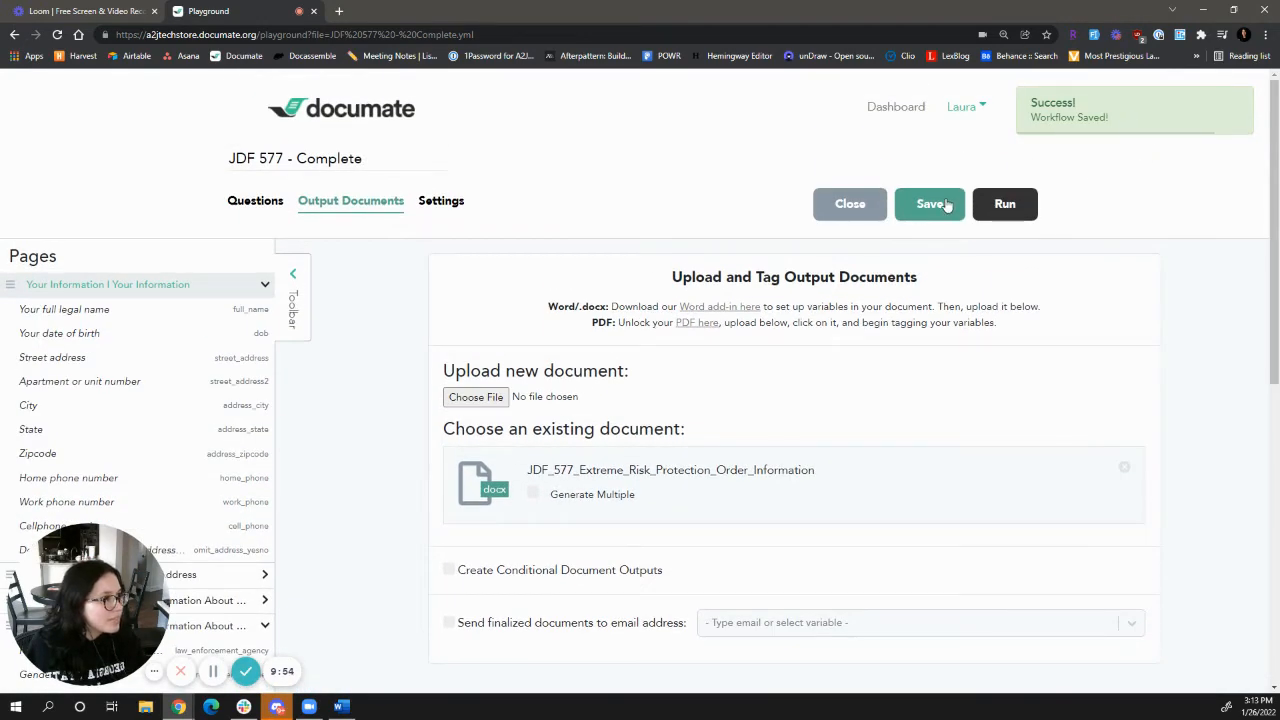
pyautogui.click(946, 205)
pyautogui.click(946, 205)
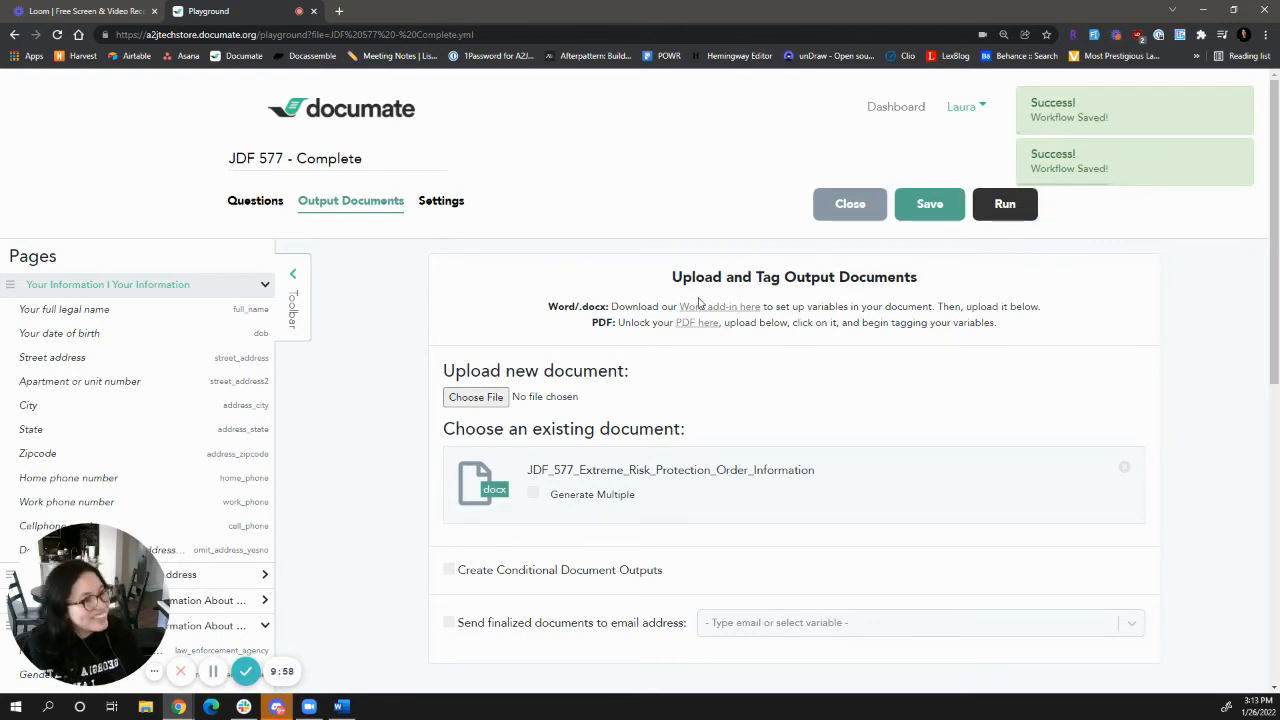
pyautogui.click(270, 205)
pyautogui.click(336, 203)
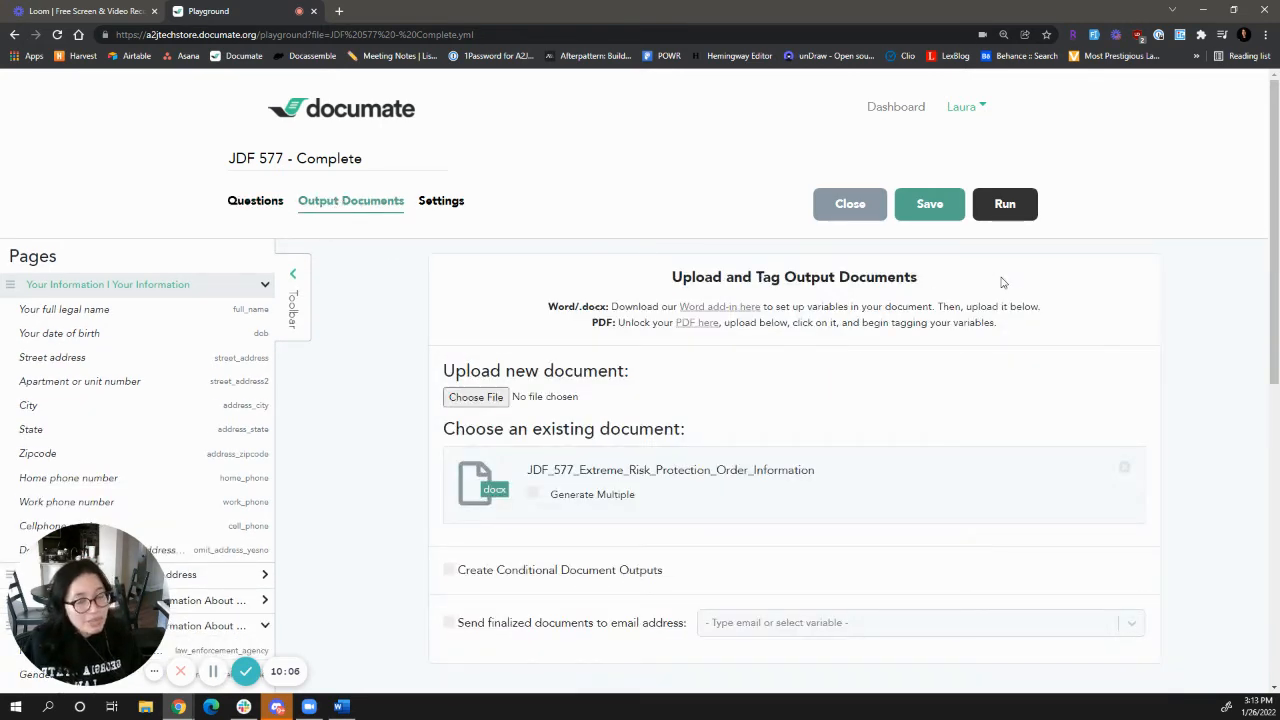
# - Run the workflow, autofill the Your Information page with sample data, answer Yes to omitting the address and continue
pyautogui.click(1008, 209)
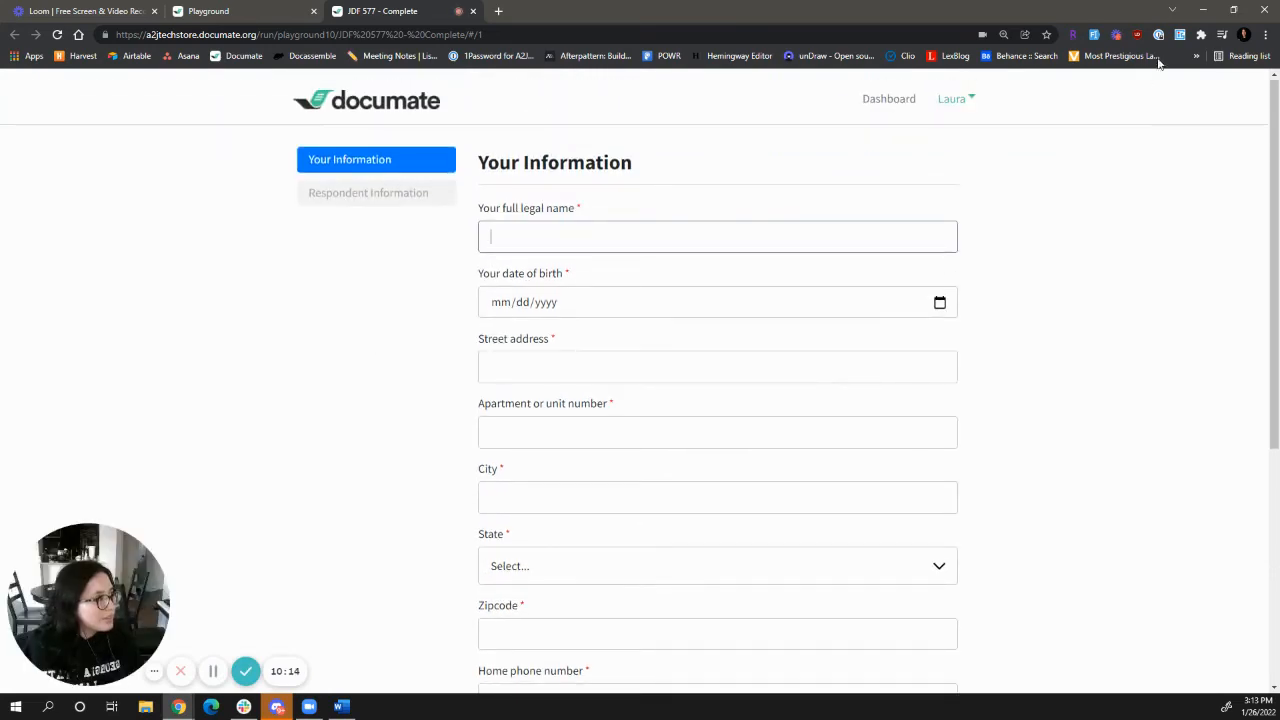
pyautogui.click(1094, 34)
pyautogui.scroll(-4, 817, 391)
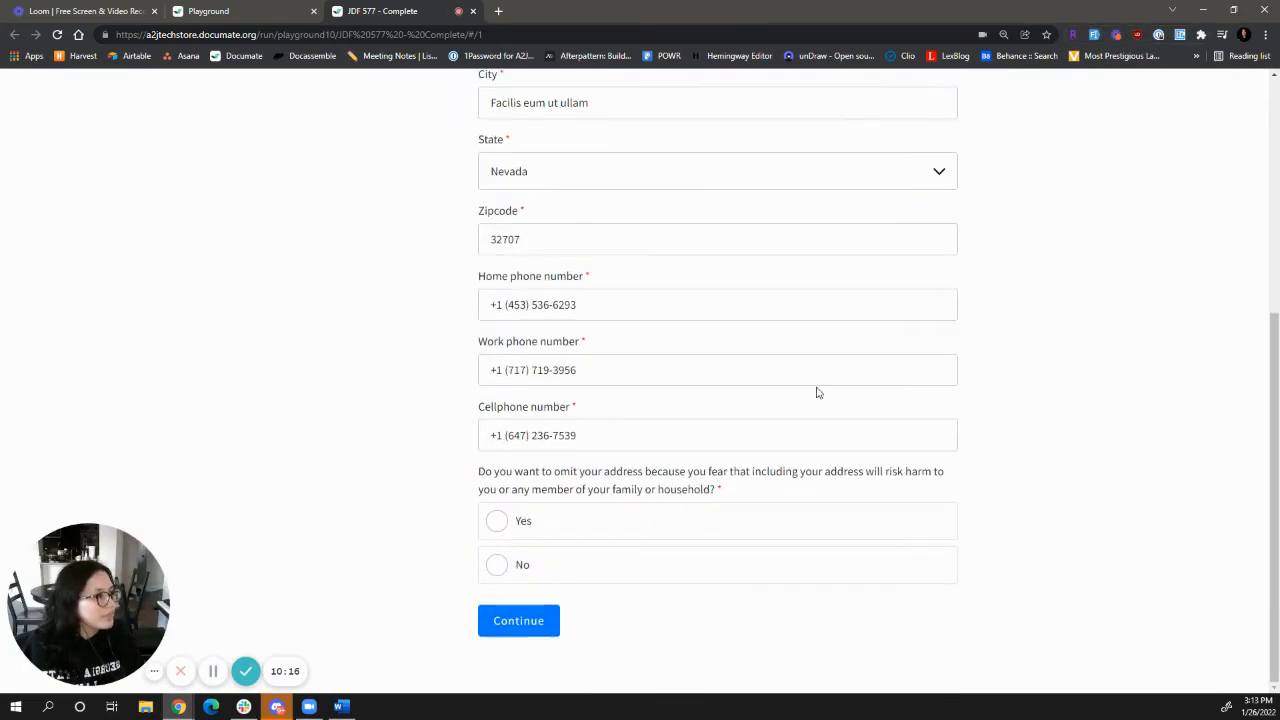
pyautogui.click(548, 519)
pyautogui.click(531, 620)
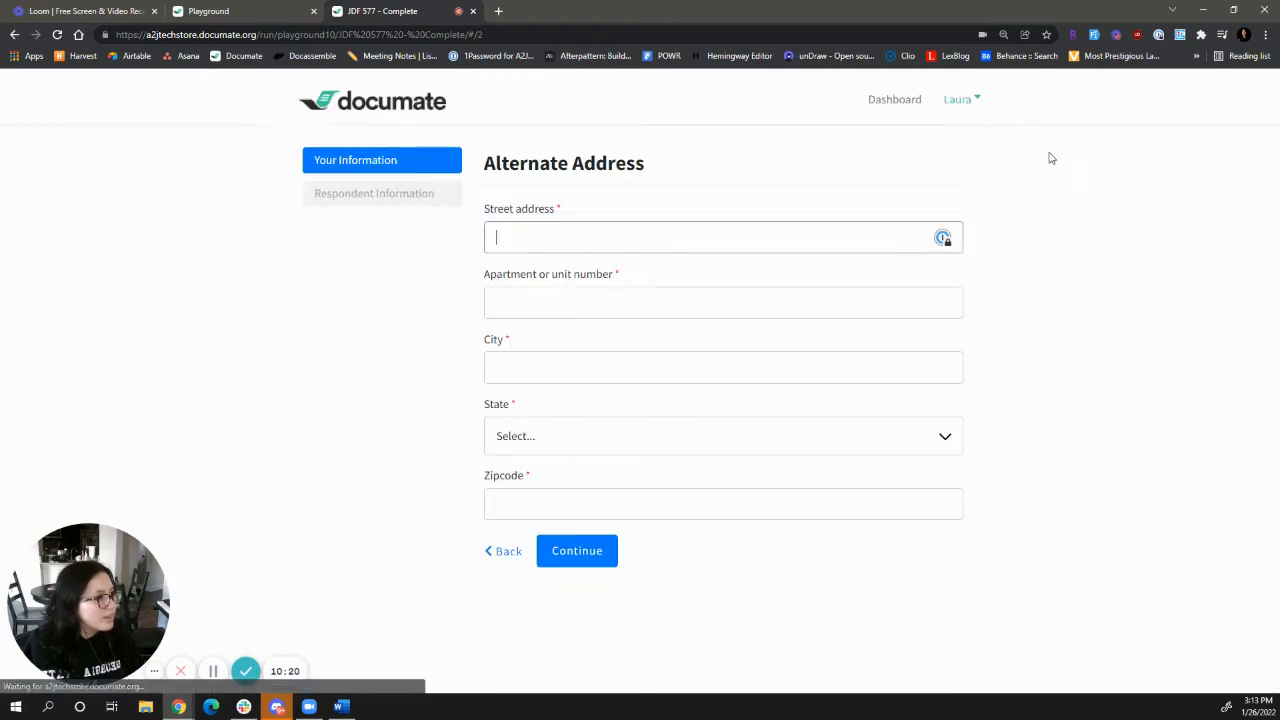
# - Autofill the Alternate Address page and the first respondent page with sample data, answer Yes to both other-name questions and continue
pyautogui.click(1094, 34)
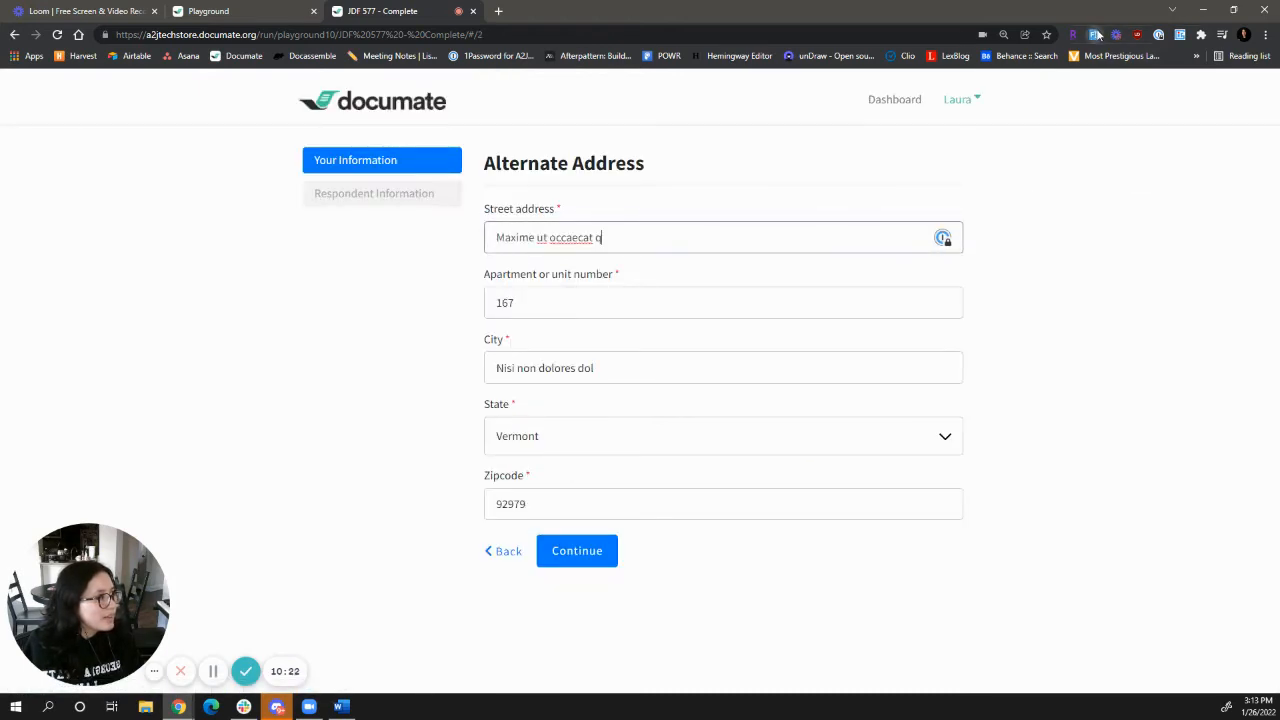
pyautogui.click(594, 550)
pyautogui.click(1094, 34)
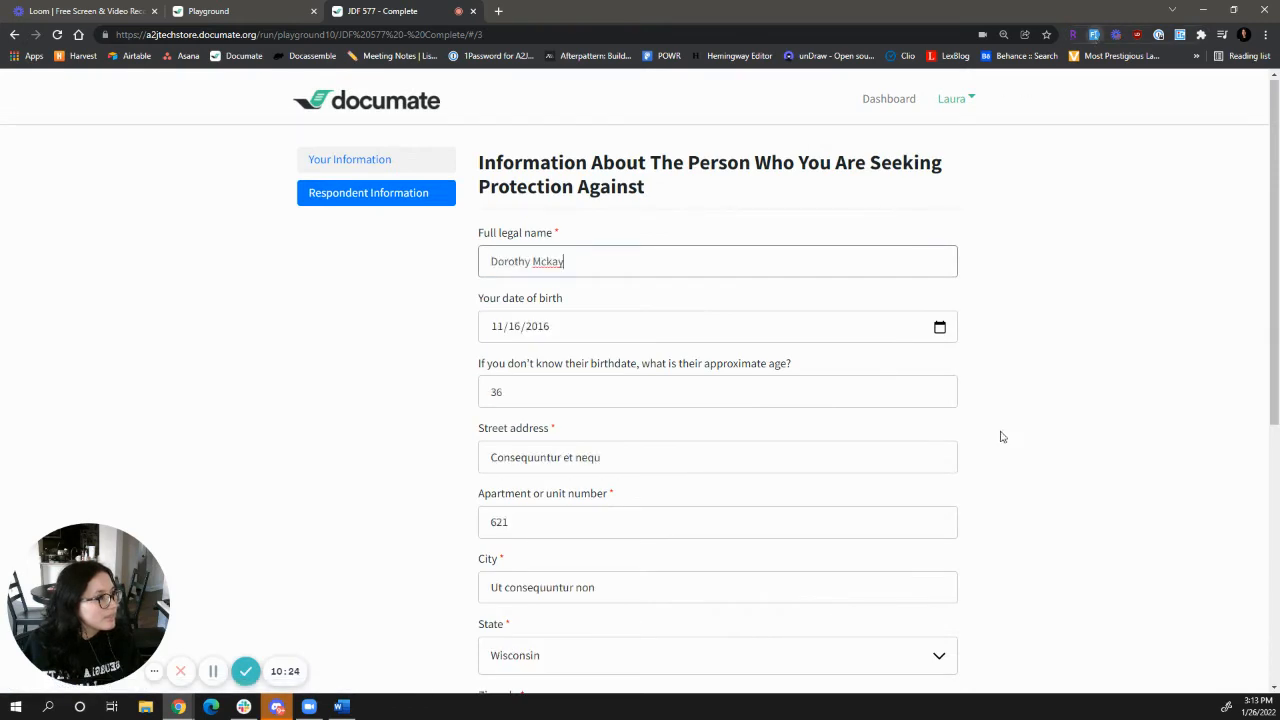
pyautogui.scroll(-5, 1002, 437)
pyautogui.click(604, 528)
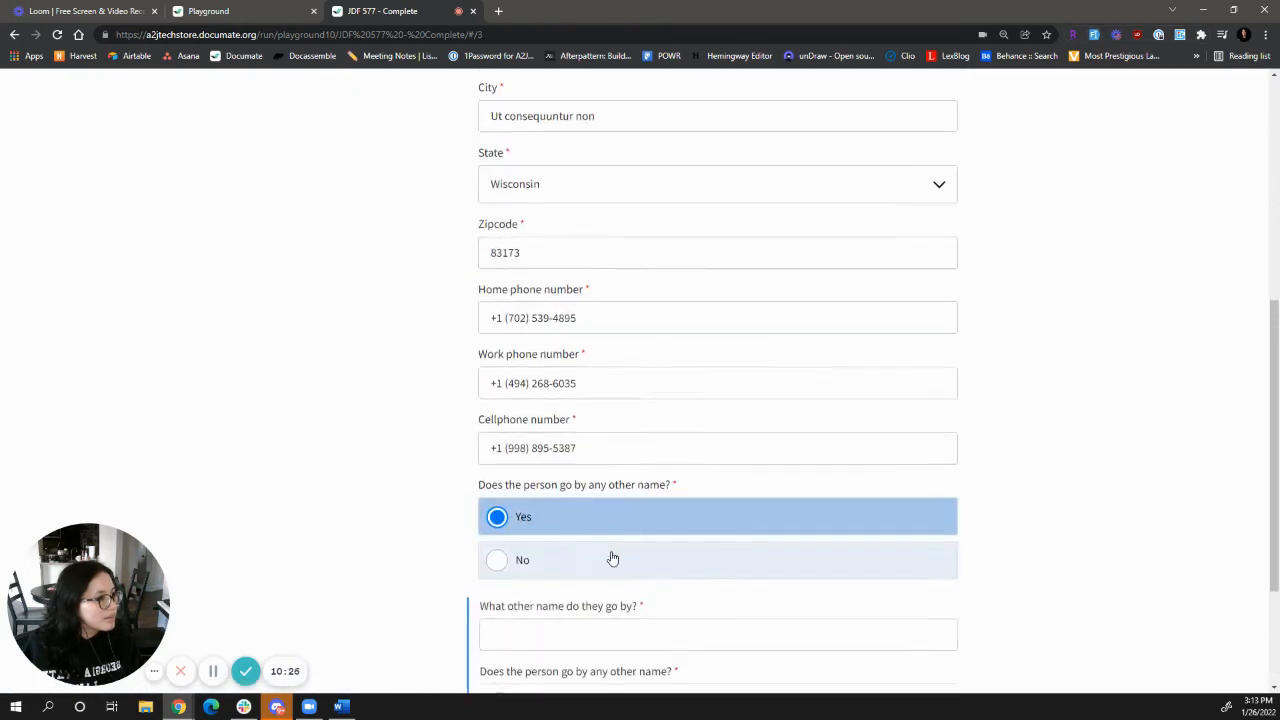
pyautogui.scroll(-2, 594, 531)
pyautogui.click(594, 522)
pyautogui.click(1097, 34)
pyautogui.scroll(-1, 656, 562)
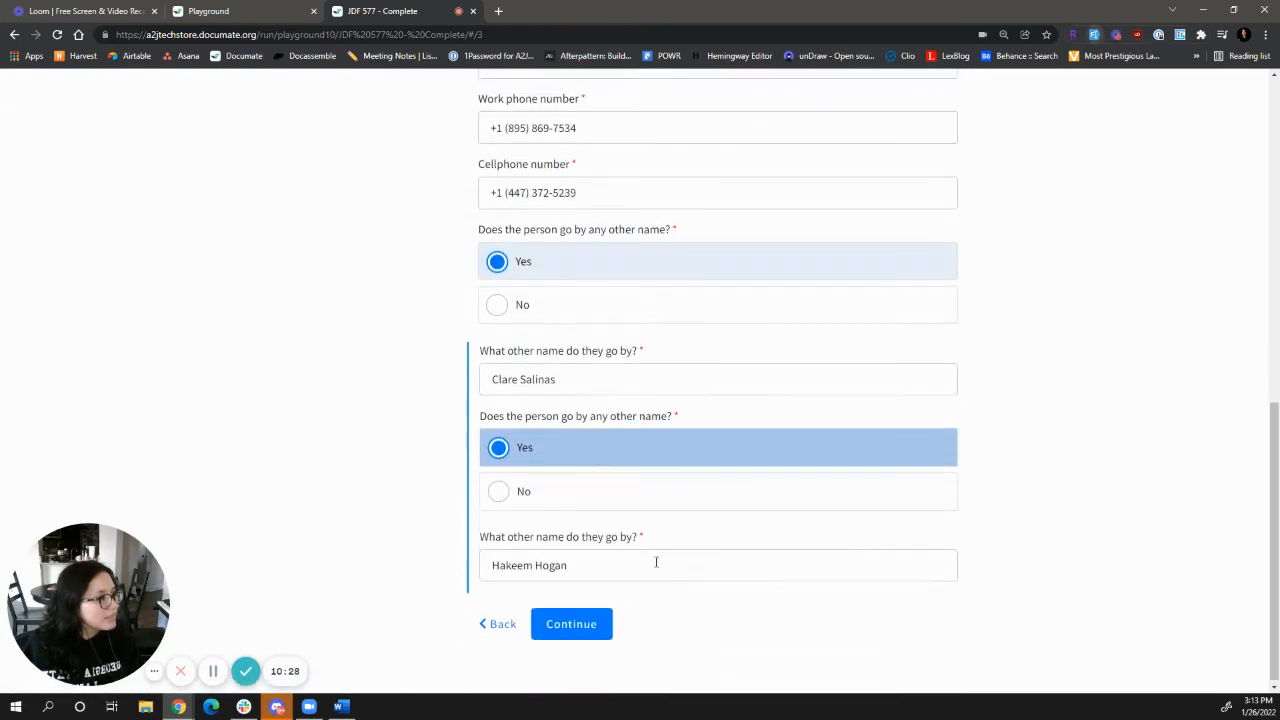
pyautogui.click(591, 623)
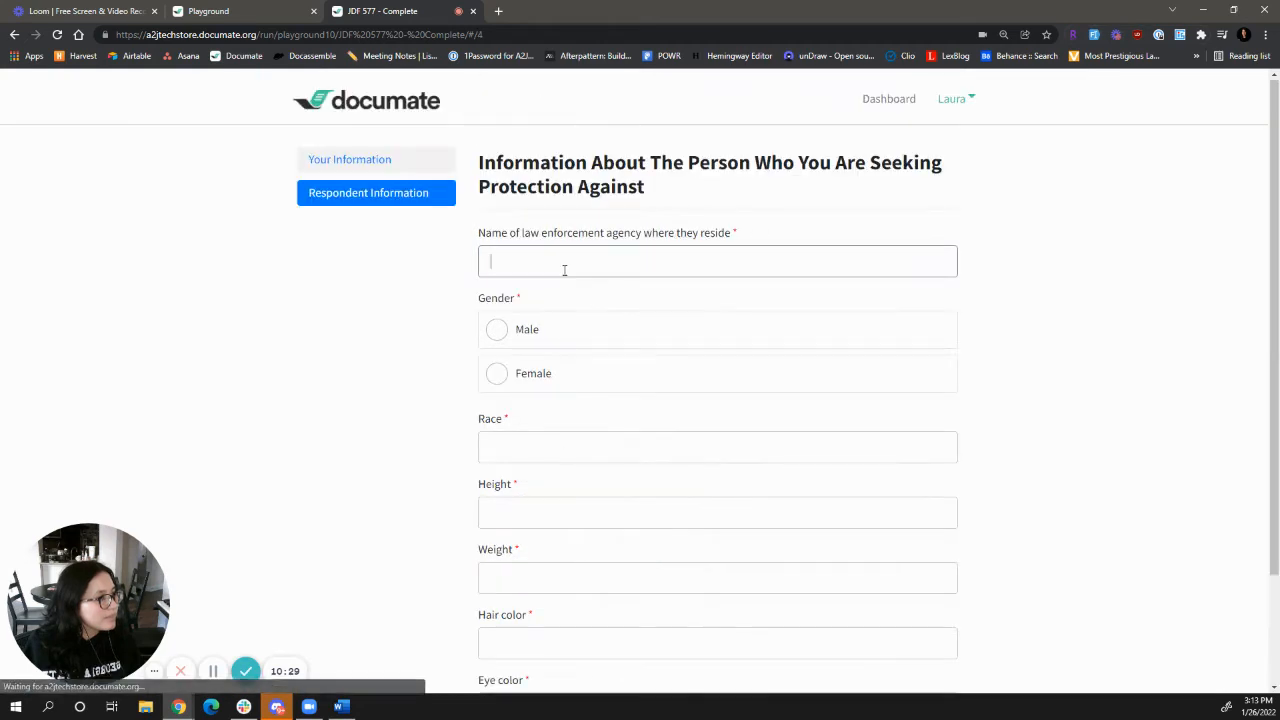
# - Autofill the respondent's description page with sample data, choose Male as gender, and continue past the answer review to the documents page
pyautogui.click(1118, 36)
pyautogui.click(680, 328)
pyautogui.scroll(-2, 674, 451)
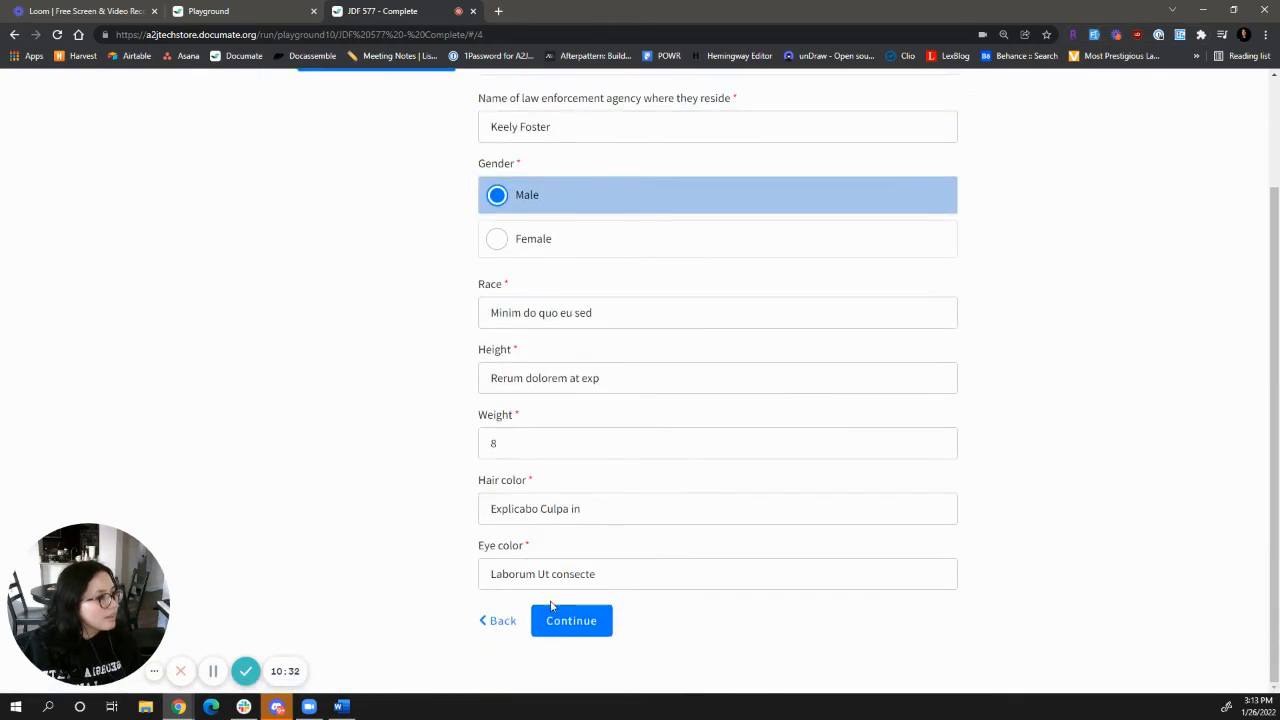
pyautogui.click(547, 622)
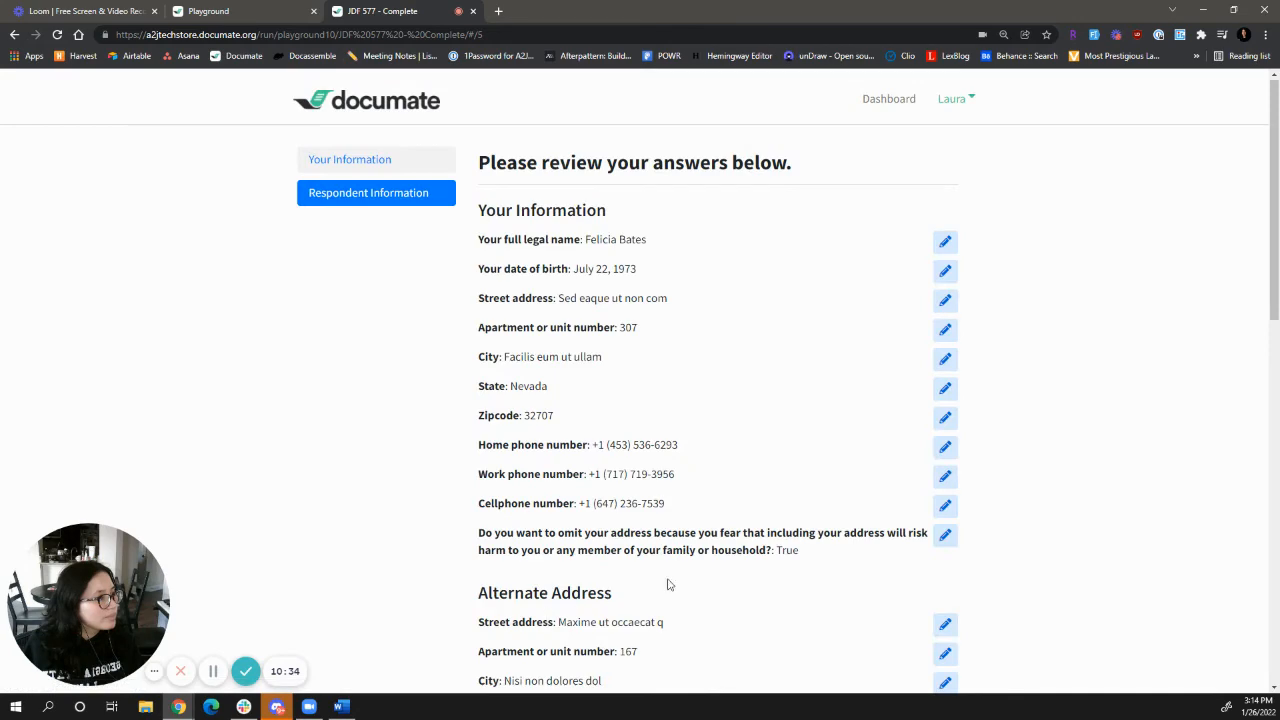
pyautogui.scroll(-15, 663, 586)
pyautogui.click(587, 620)
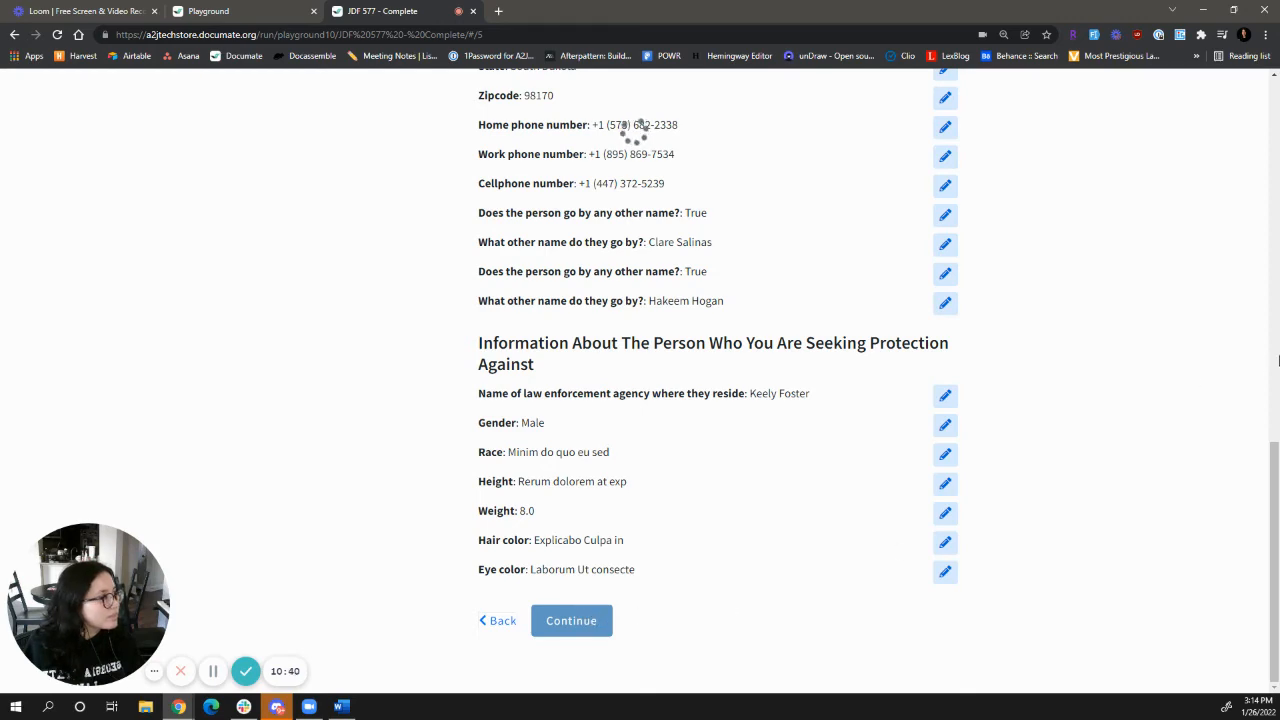
# - Download the generated JDF_577 document as DOCX and open it in Word in a wider window beside the browser
pyautogui.moveTo(1028, 17); pyautogui.dragTo(2, 105)
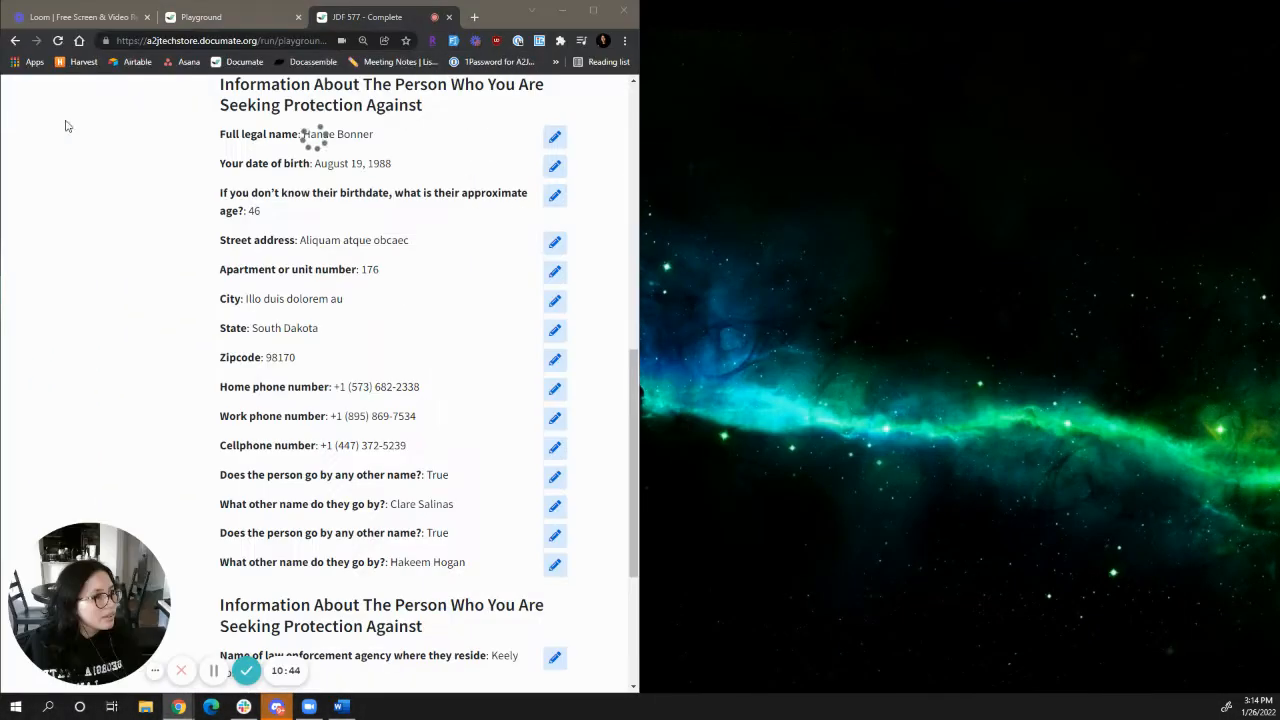
pyautogui.click(708, 624)
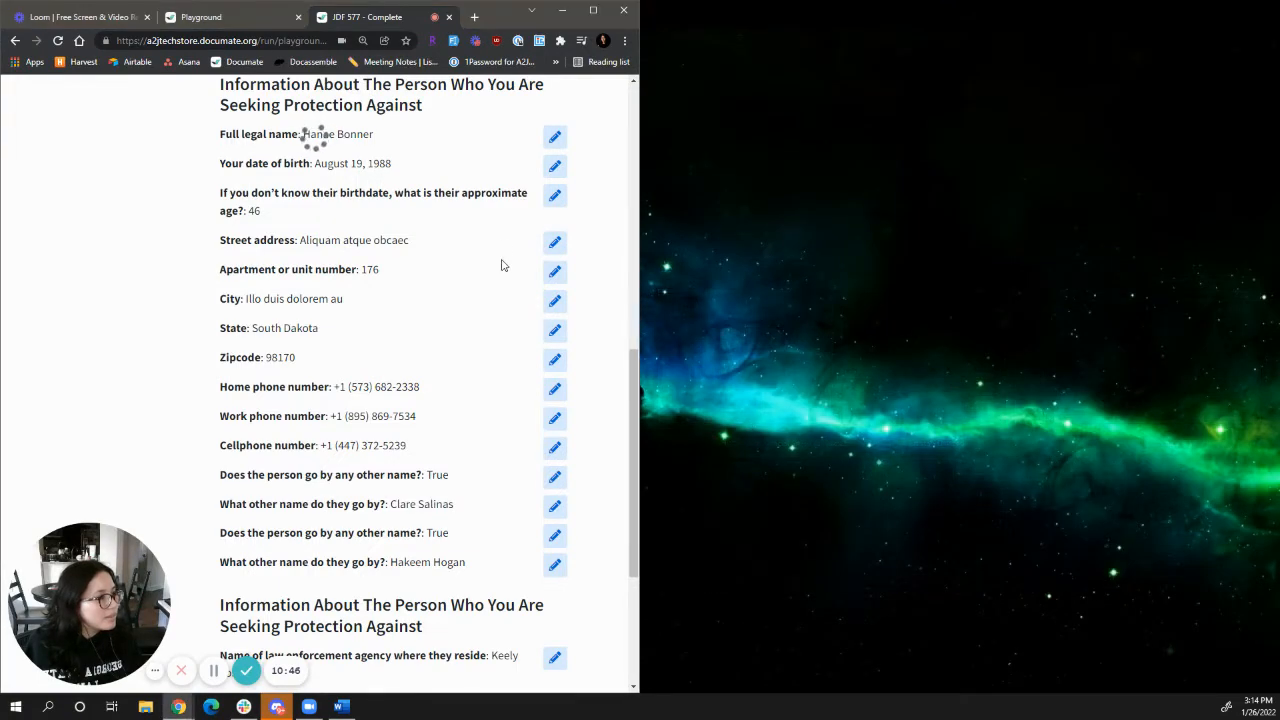
pyautogui.click(330, 274)
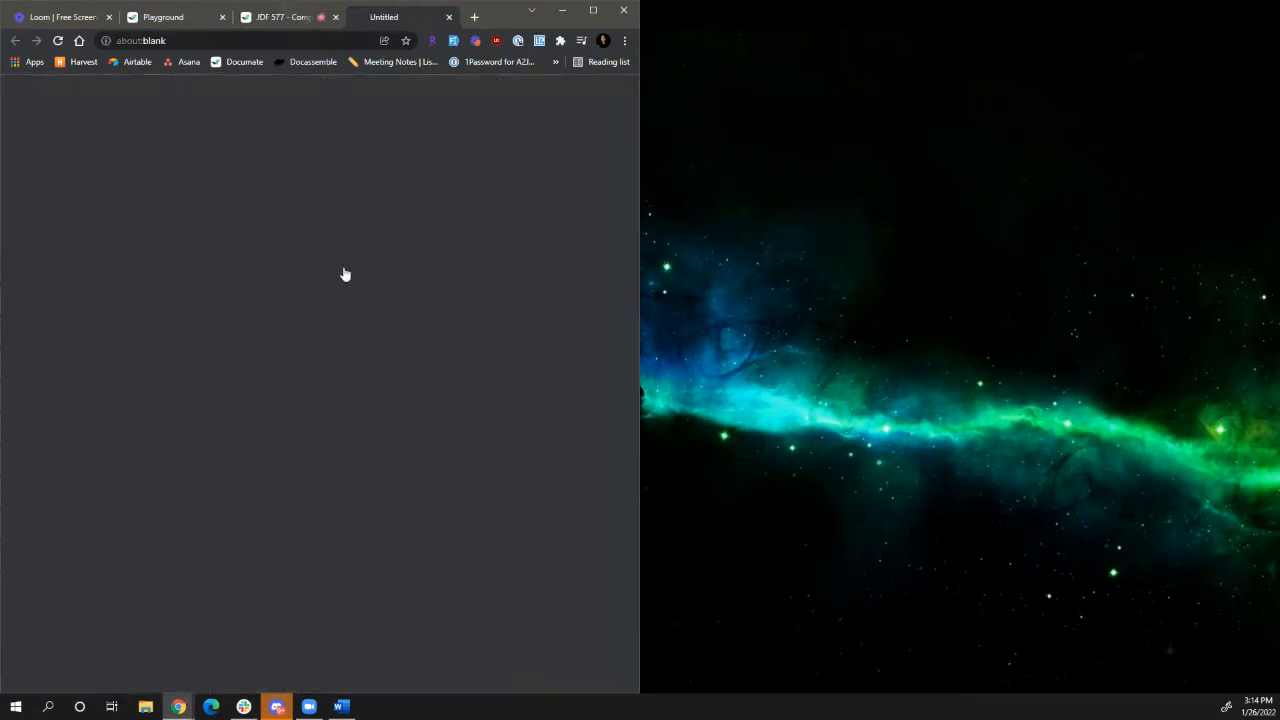
pyautogui.click(97, 684)
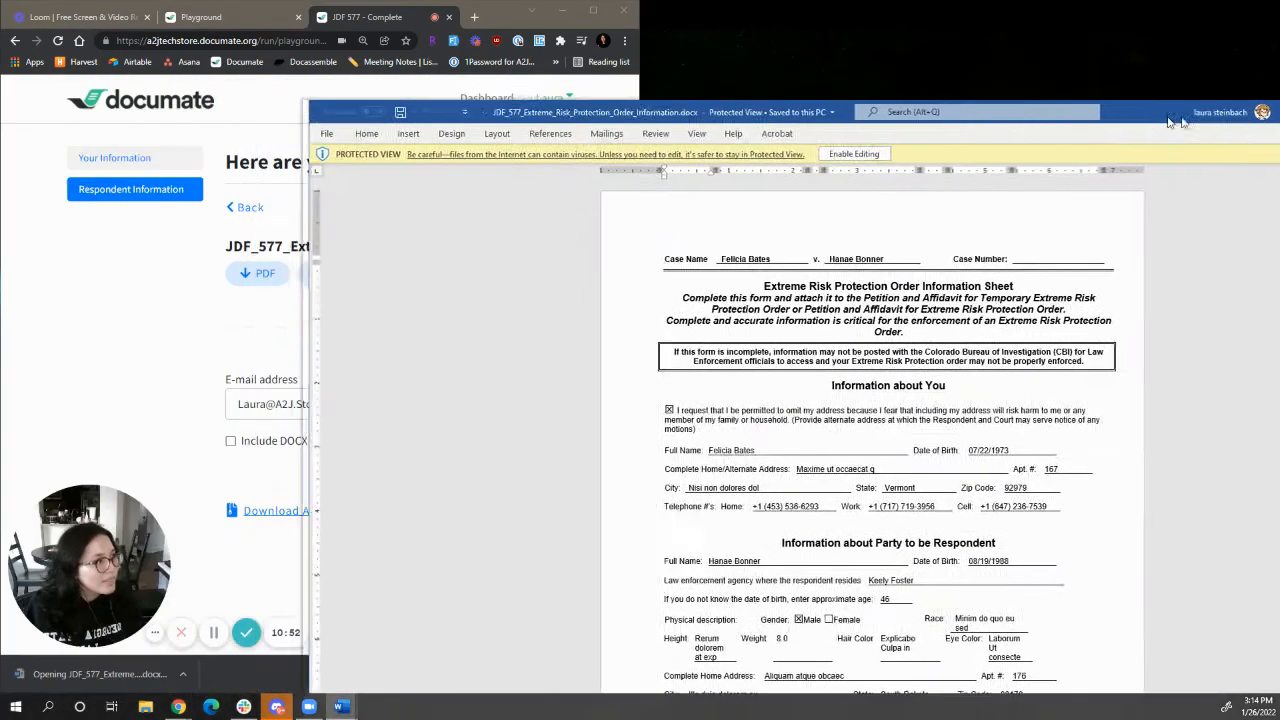
pyautogui.moveTo(1278, 102); pyautogui.dragTo(1279, 102)
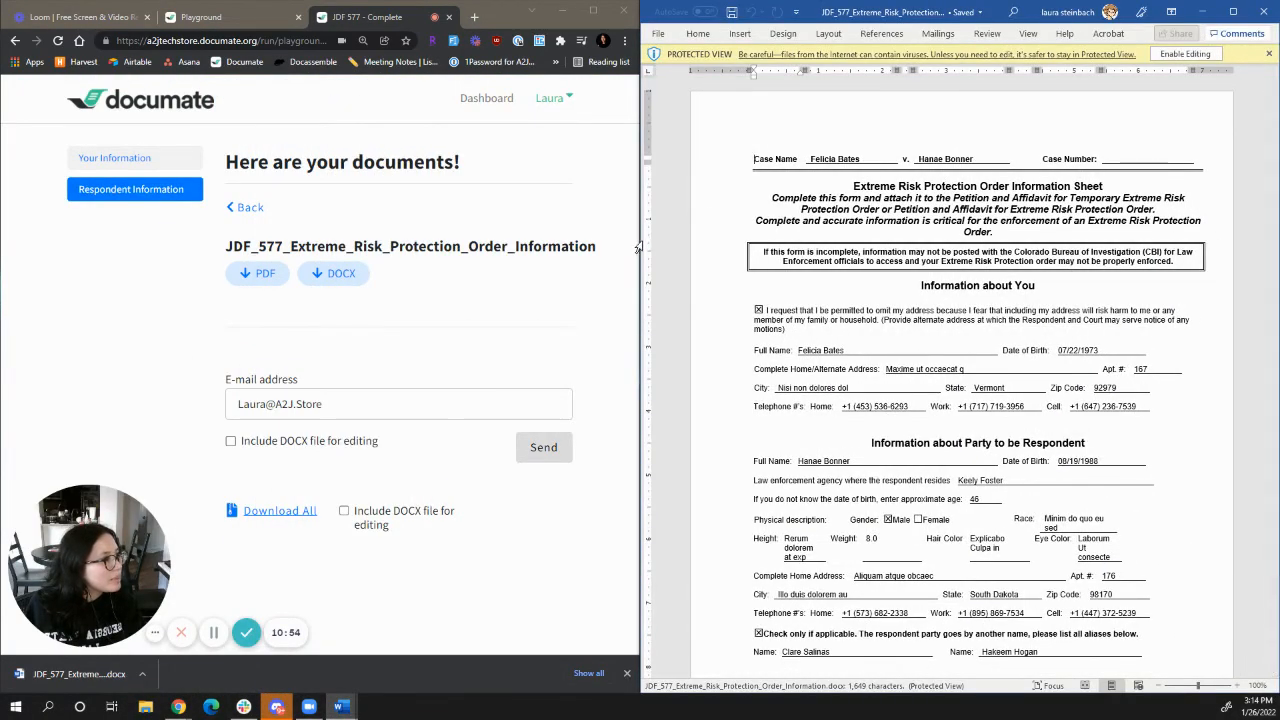
pyautogui.moveTo(641, 247); pyautogui.dragTo(335, 284)
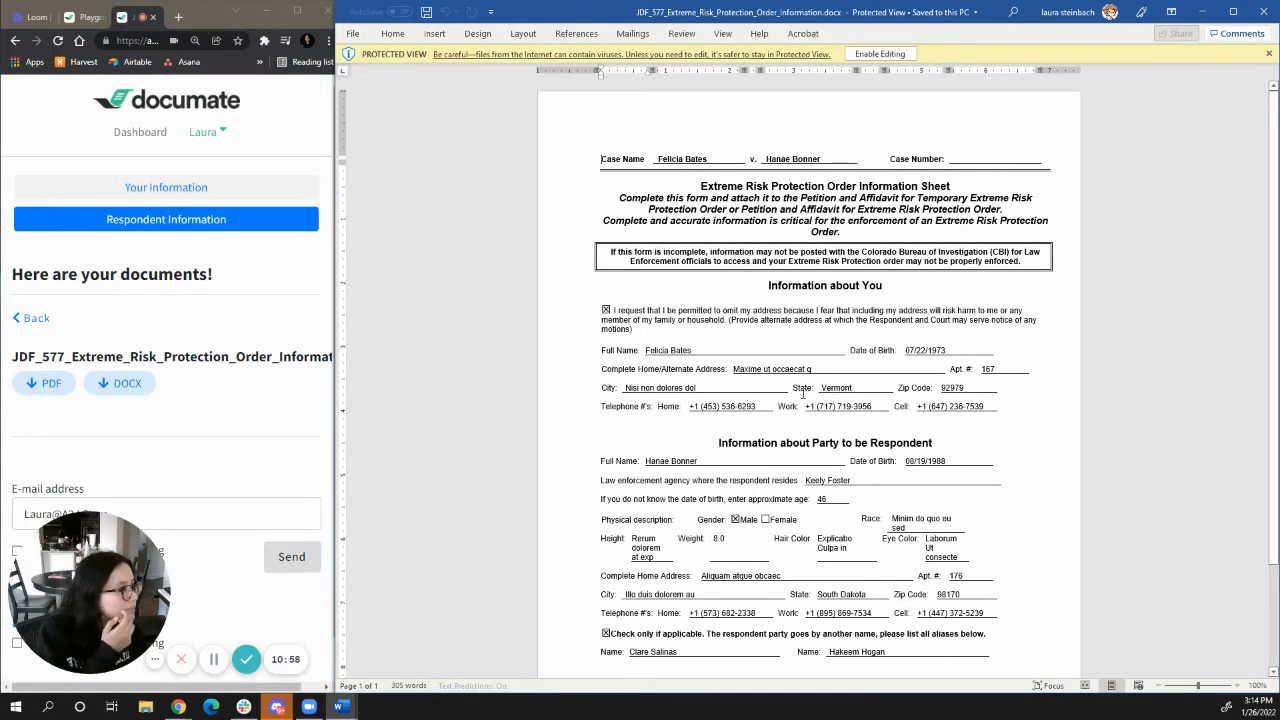
# - Check the generated information sheet's filled-in fields, especially the respondent's gender, race, height, hair color, eye color and alias entries
pyautogui.click(802, 159)
pyautogui.click(726, 341)
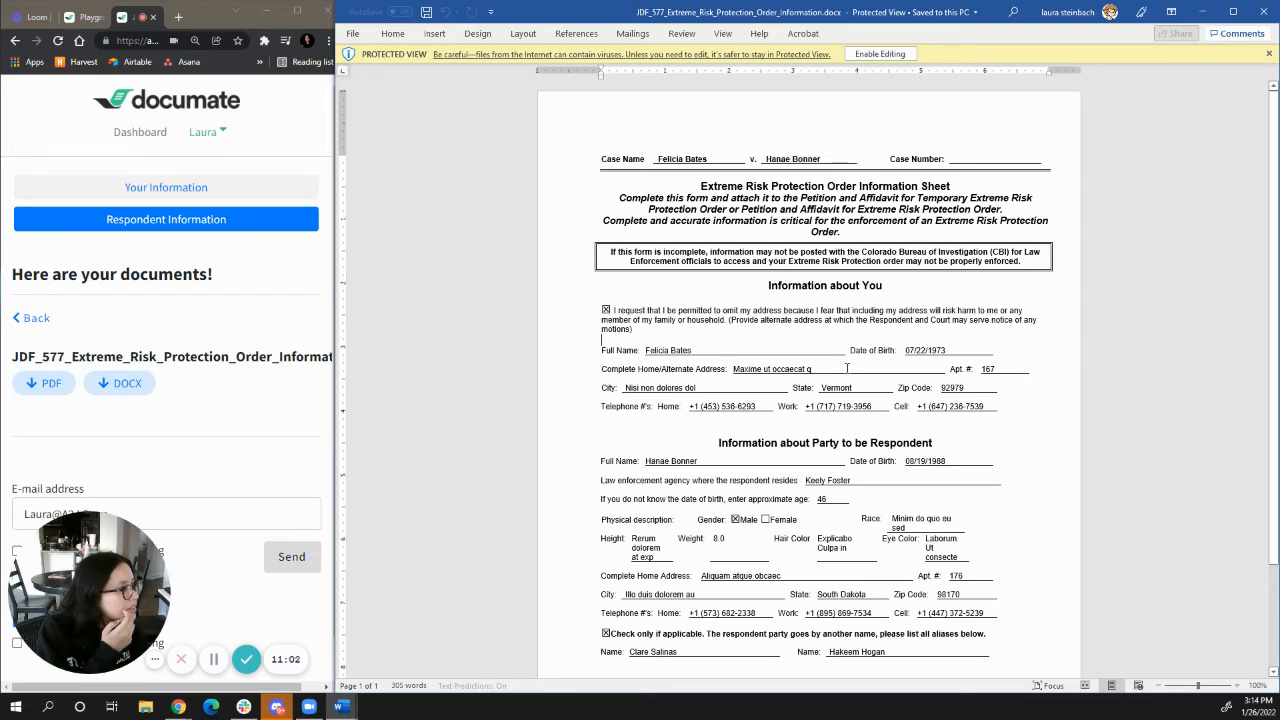
pyautogui.scroll(-2, 880, 380)
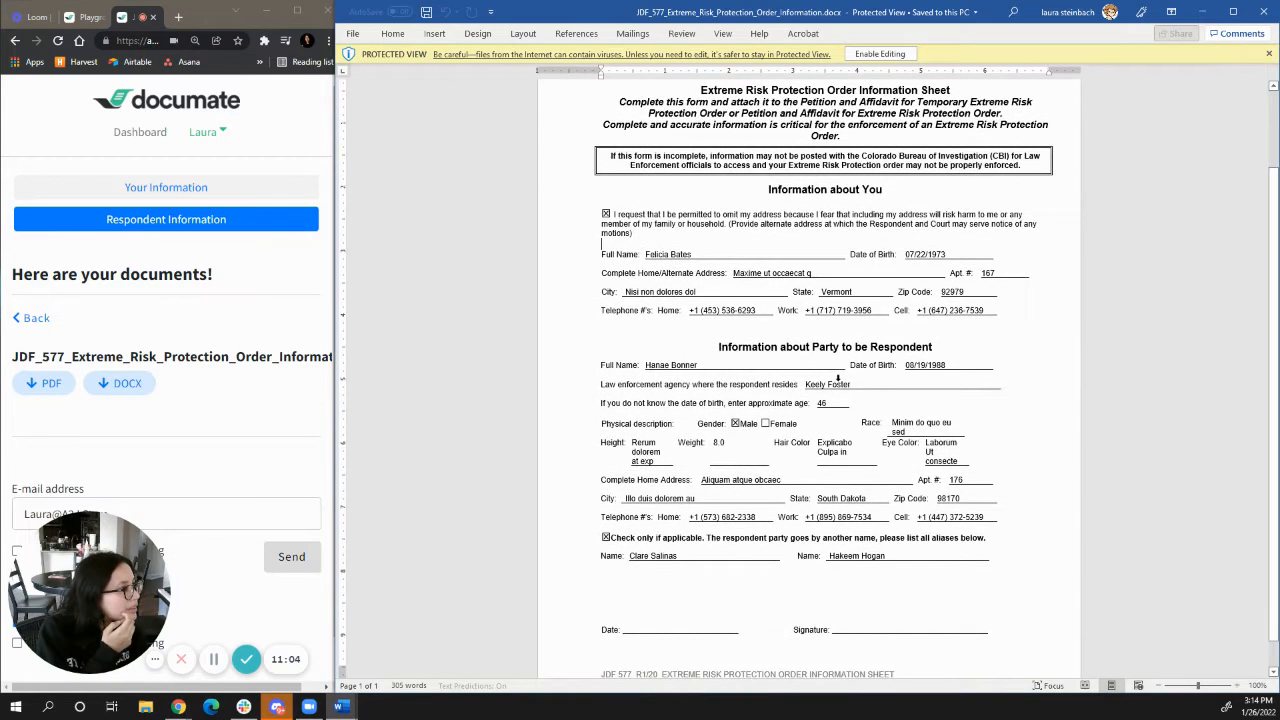
pyautogui.click(736, 422)
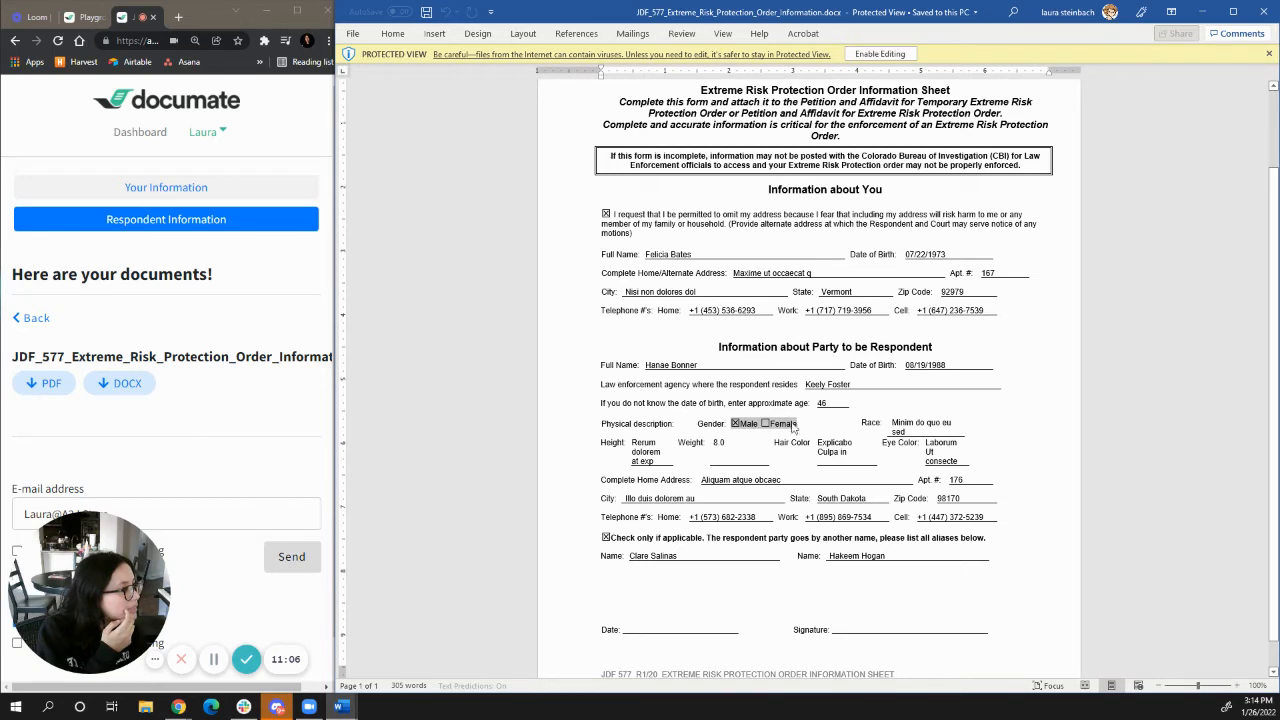
pyautogui.click(910, 429)
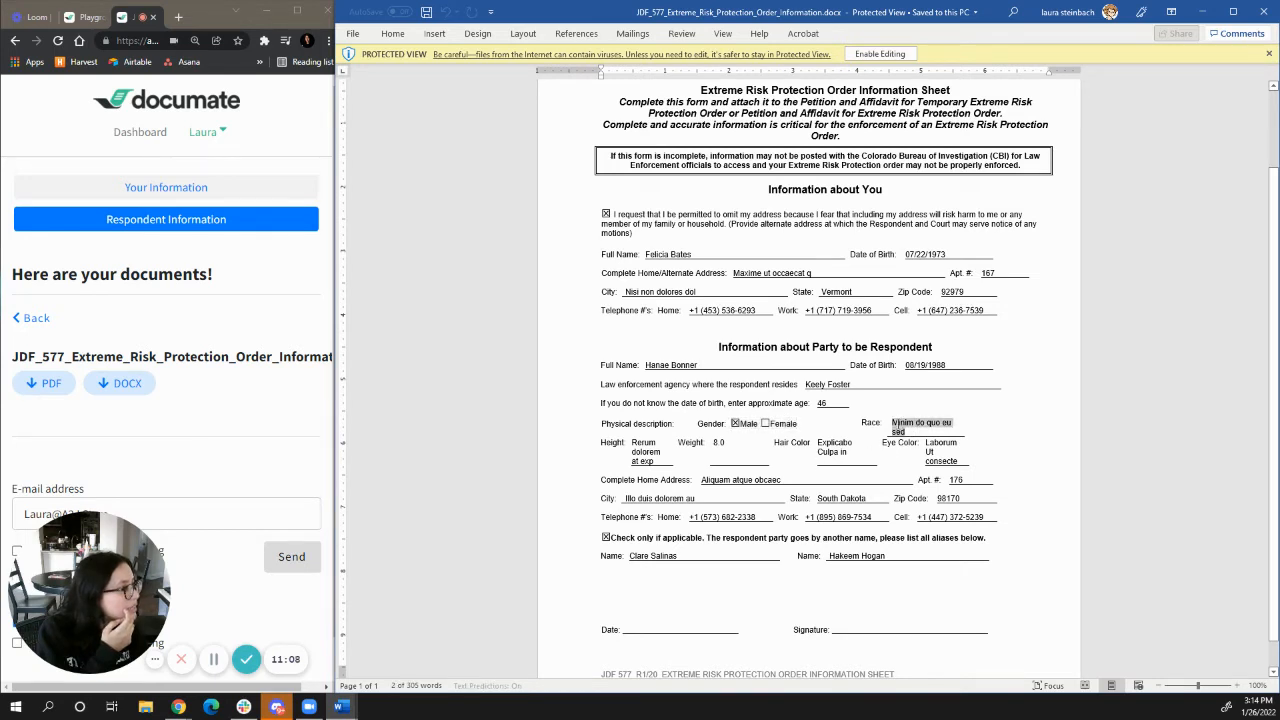
pyautogui.click(899, 430)
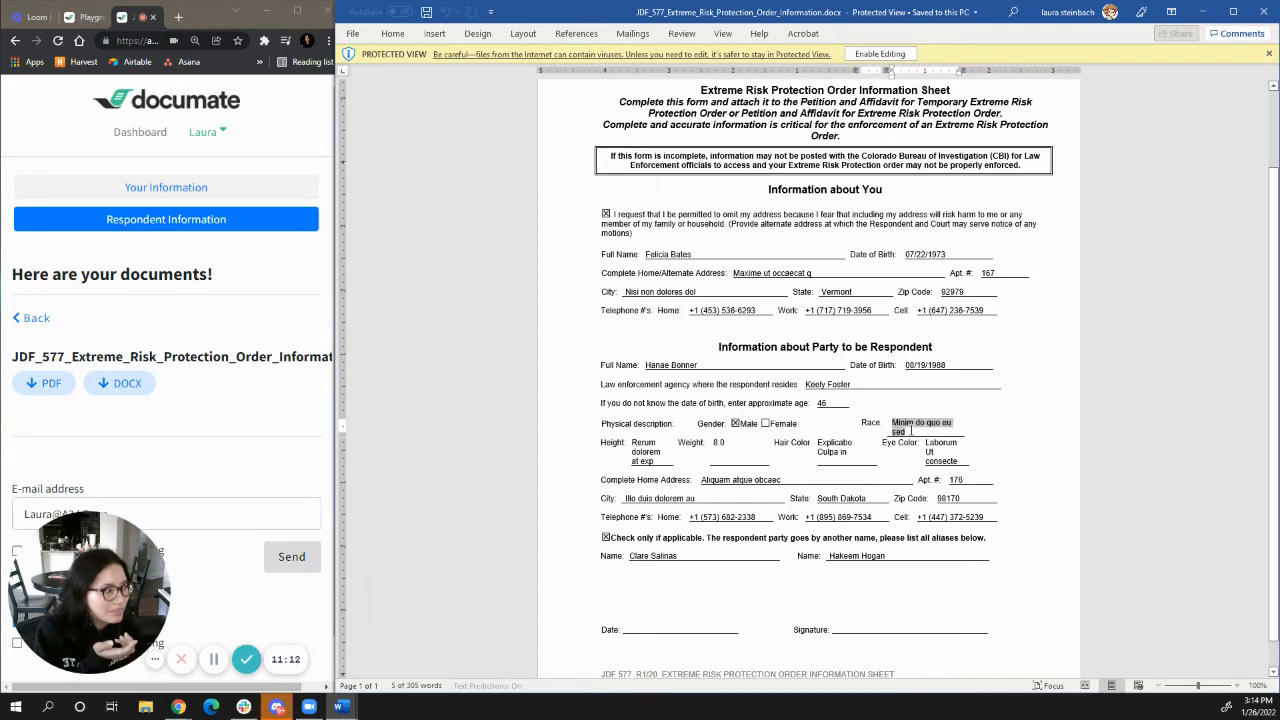
pyautogui.click(905, 431)
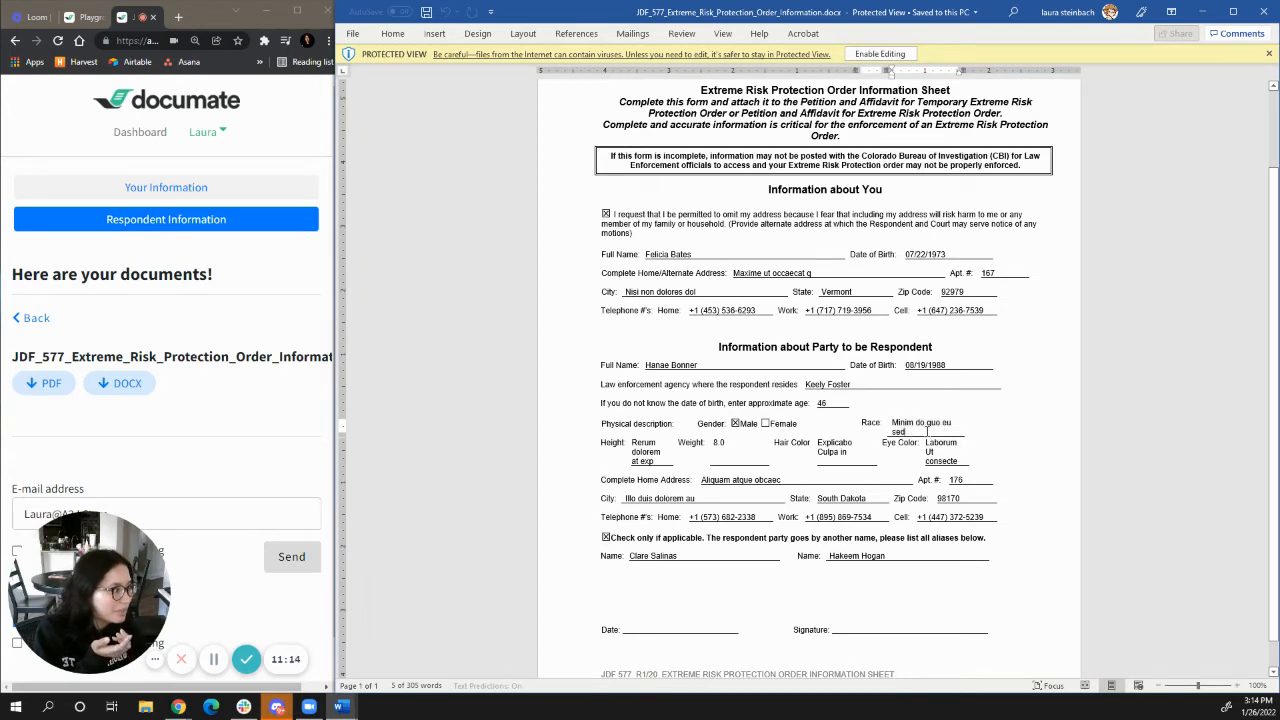
pyautogui.moveTo(895, 425); pyautogui.dragTo(947, 430)
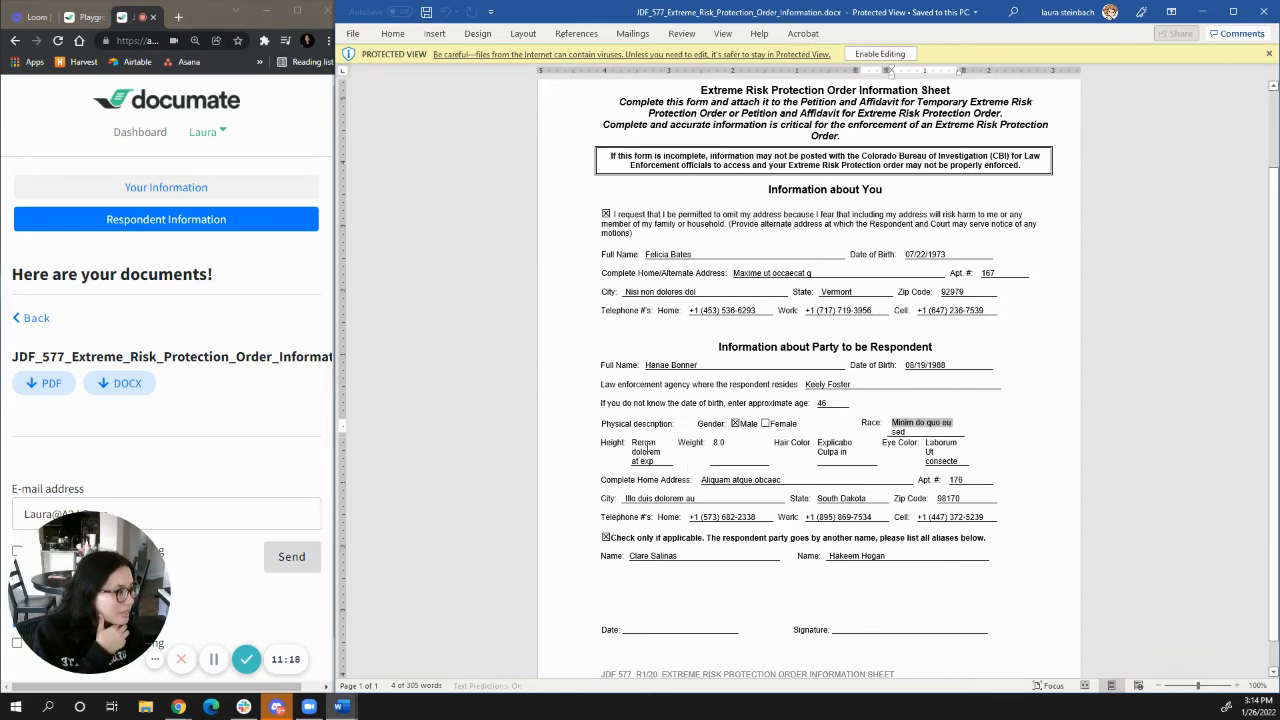
pyautogui.moveTo(632, 443); pyautogui.dragTo(654, 443)
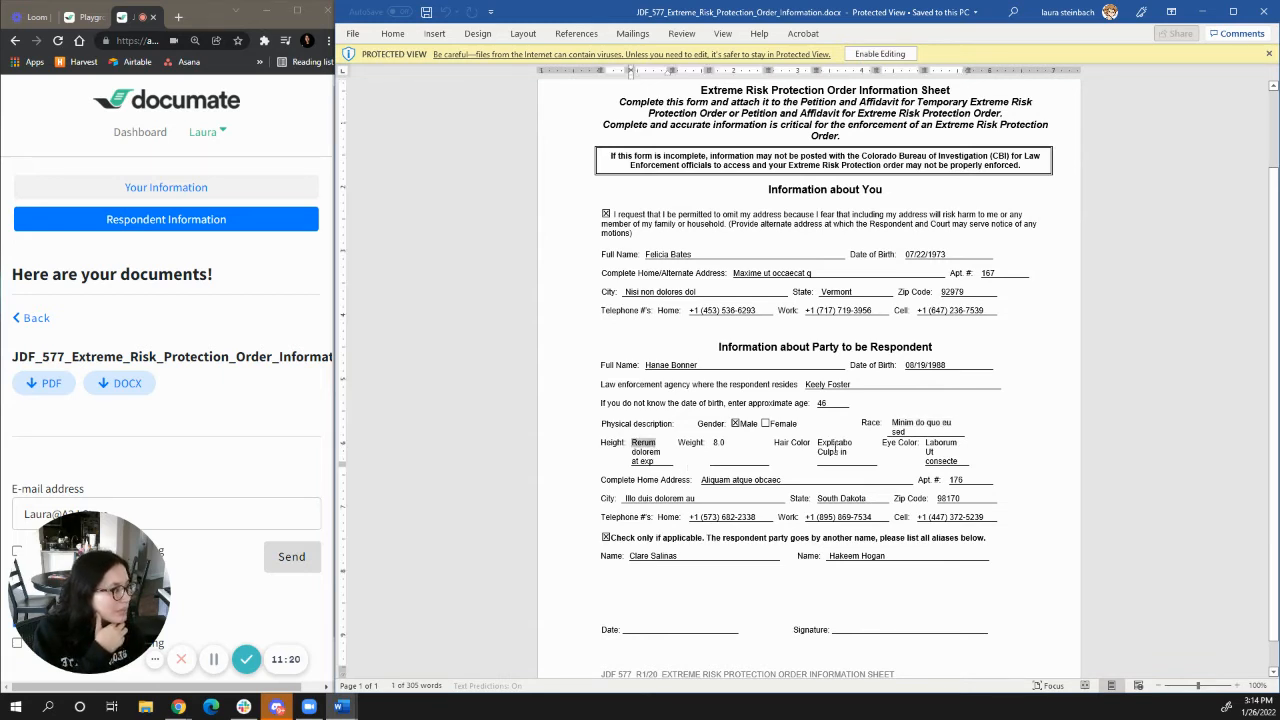
pyautogui.moveTo(818, 443); pyautogui.dragTo(852, 451)
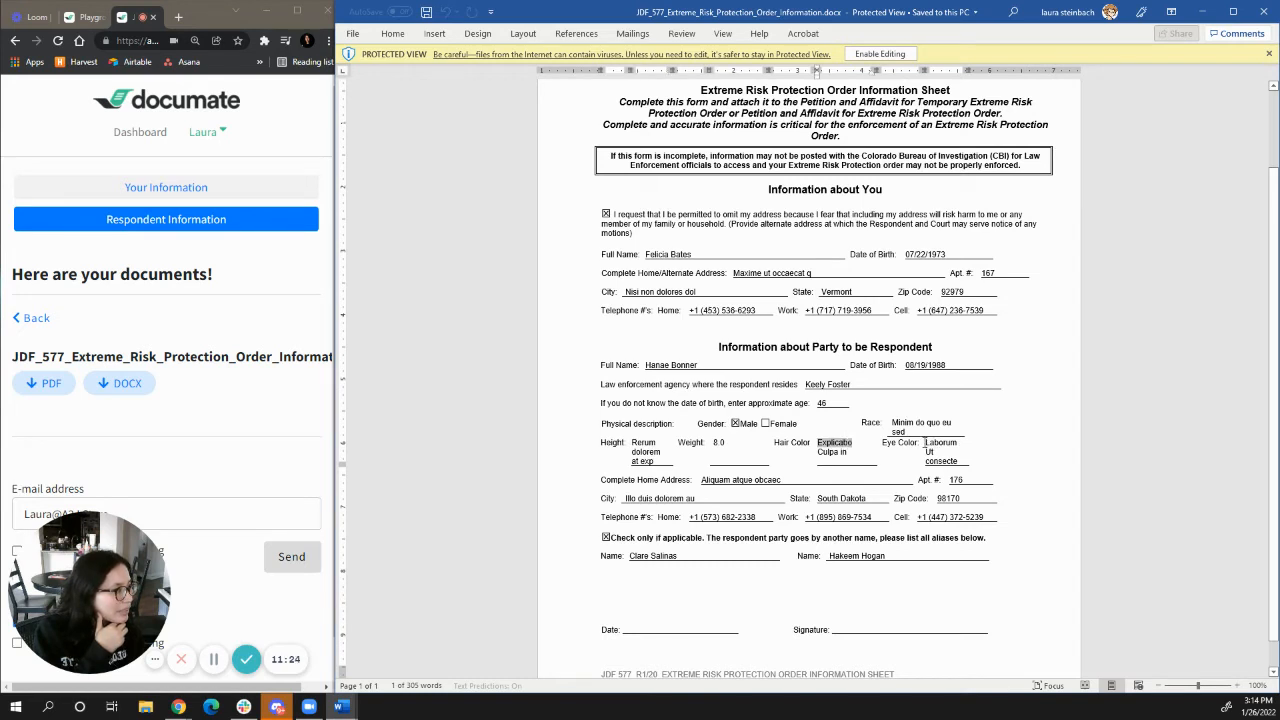
pyautogui.moveTo(958, 442); pyautogui.dragTo(927, 451)
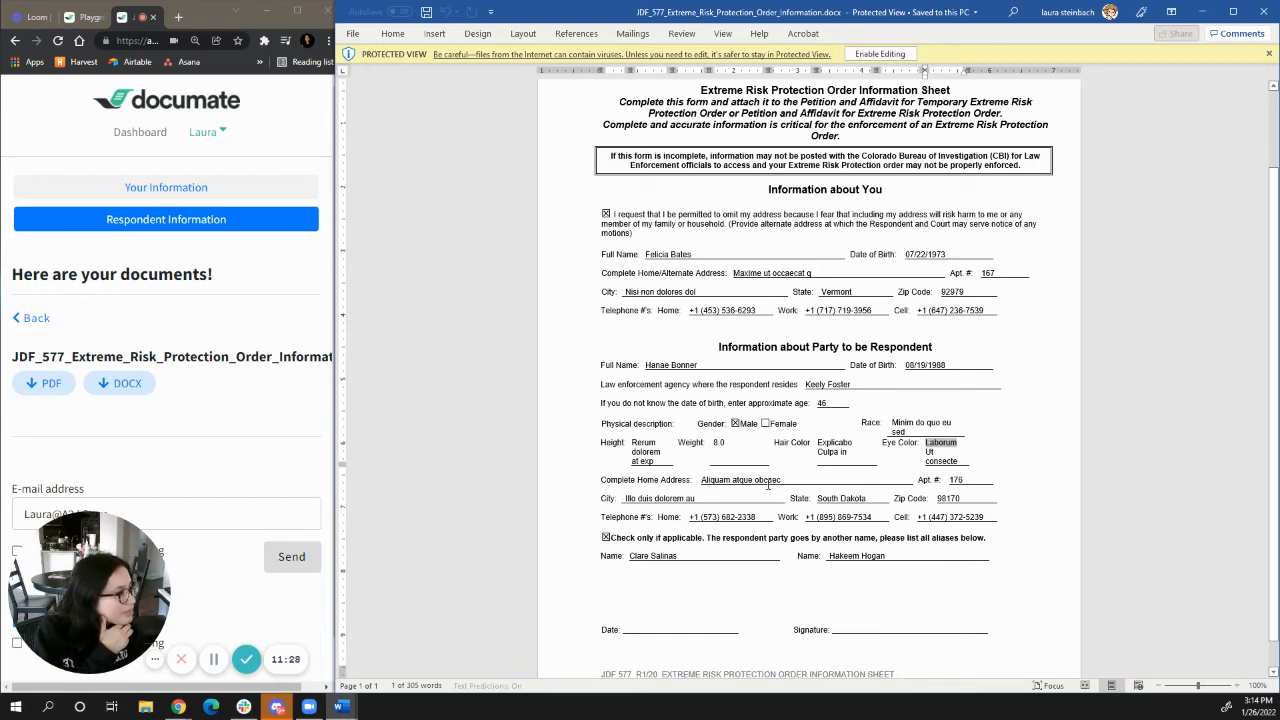
pyautogui.scroll(-1, 765, 565)
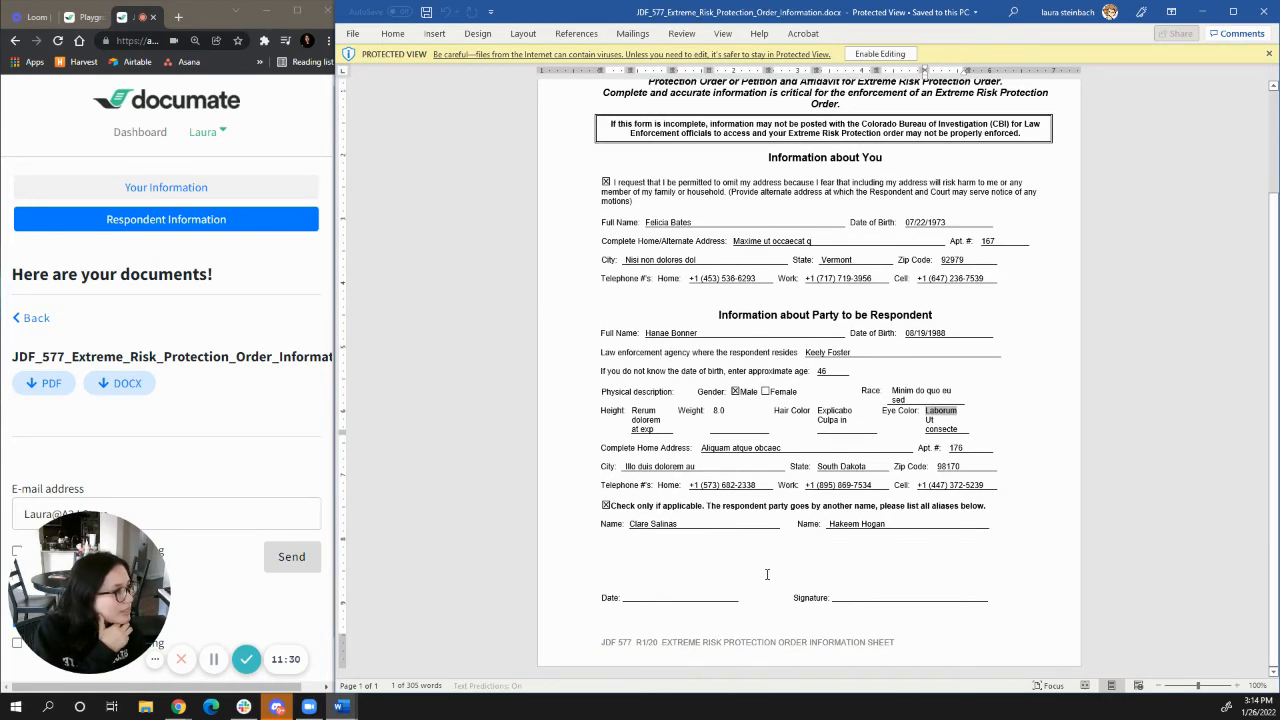
# - Close the generated Word document, widen the browser window and go back to the answer review page
pyautogui.click(1258, 12)
pyautogui.moveTo(350, 187); pyautogui.dragTo(1262, 237)
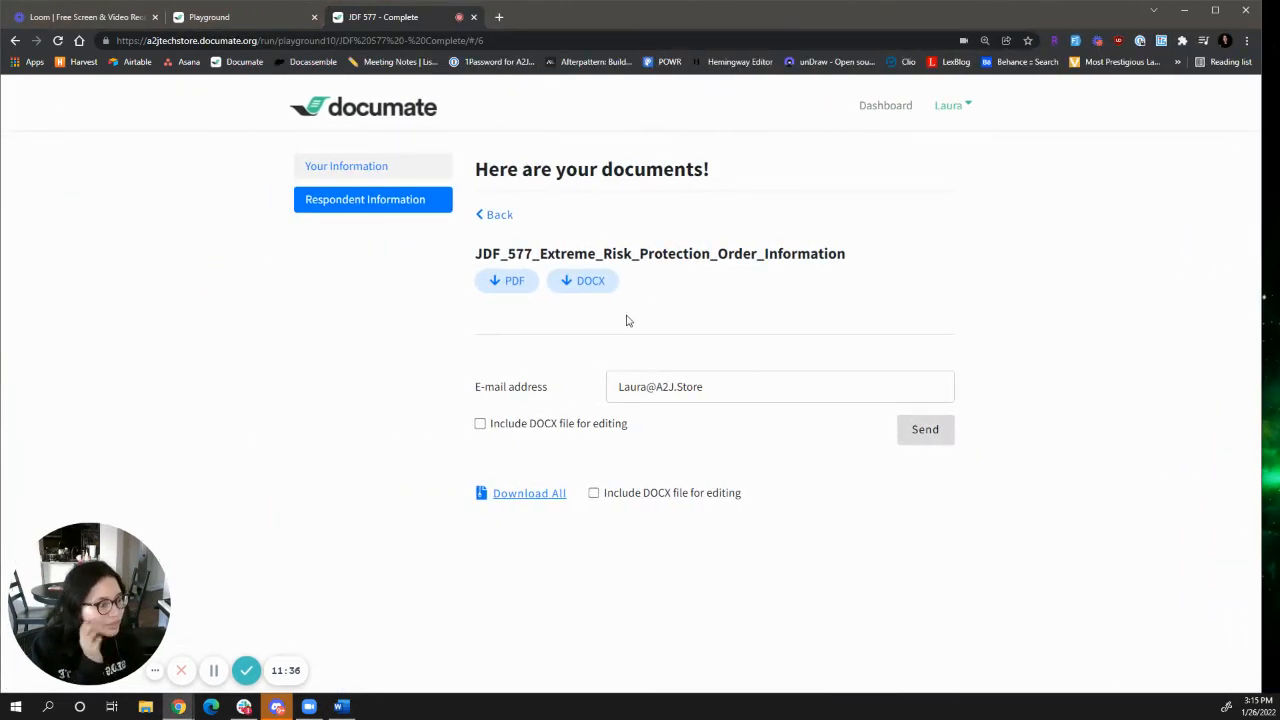
pyautogui.click(497, 215)
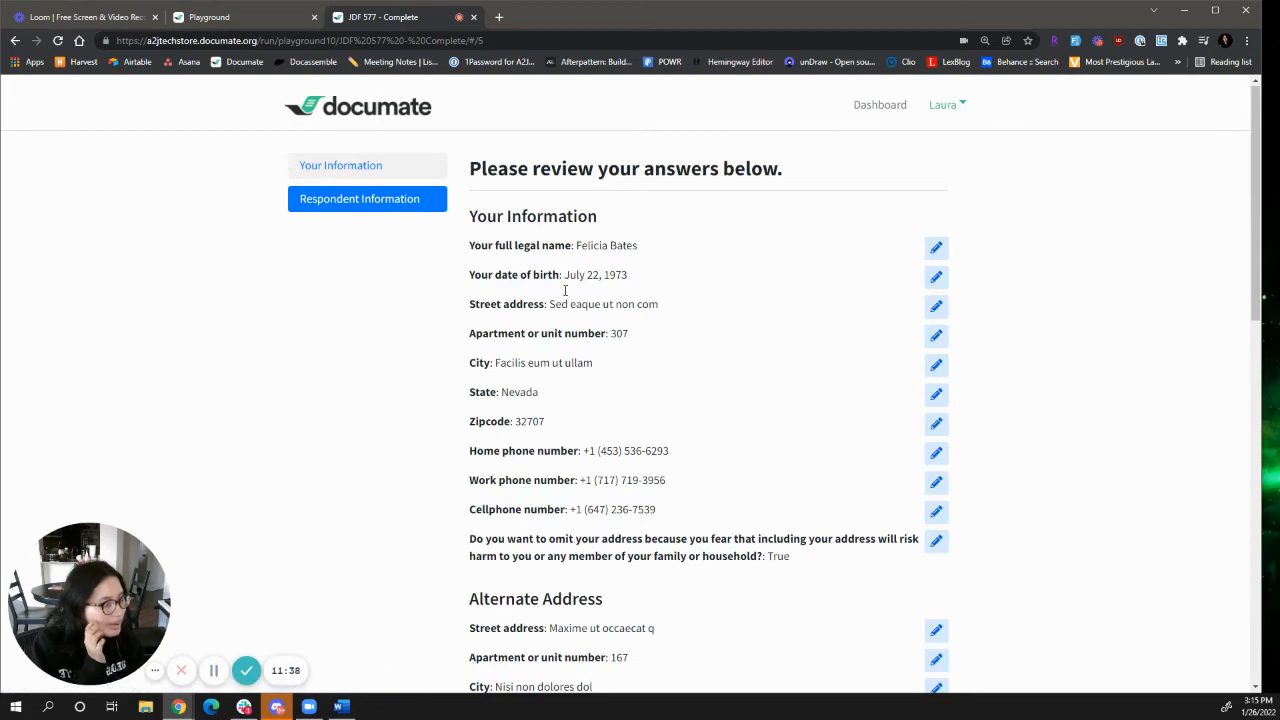
# - Look through the answer review page, including the respondent's details, other names and physical description with their edit options
pyautogui.scroll(-7, 680, 490)
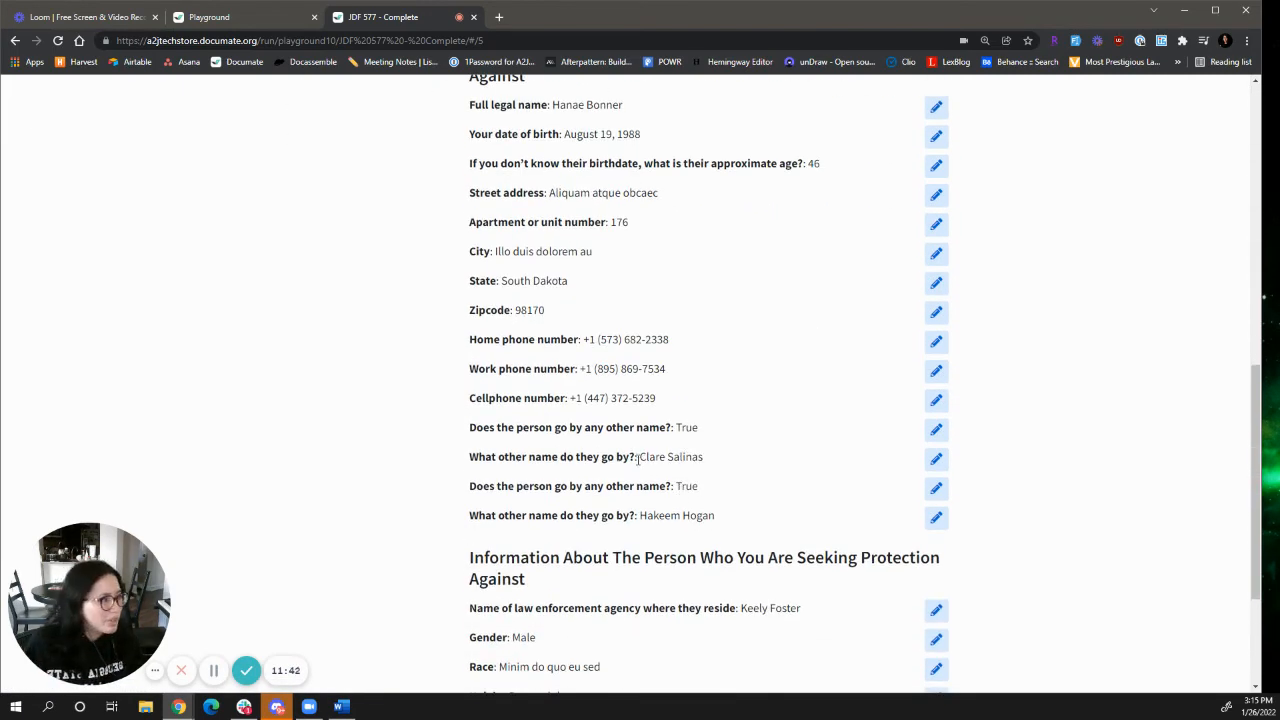
pyautogui.scroll(-2, 625, 461)
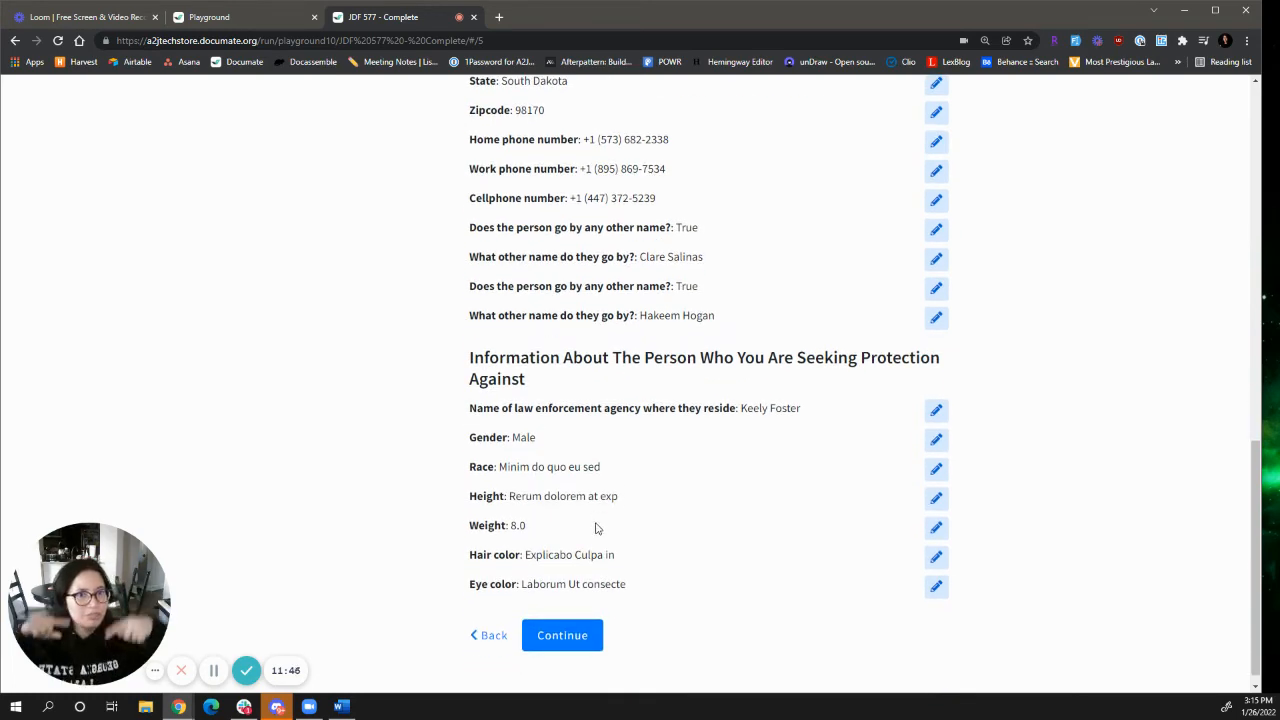
pyautogui.scroll(4, 645, 452)
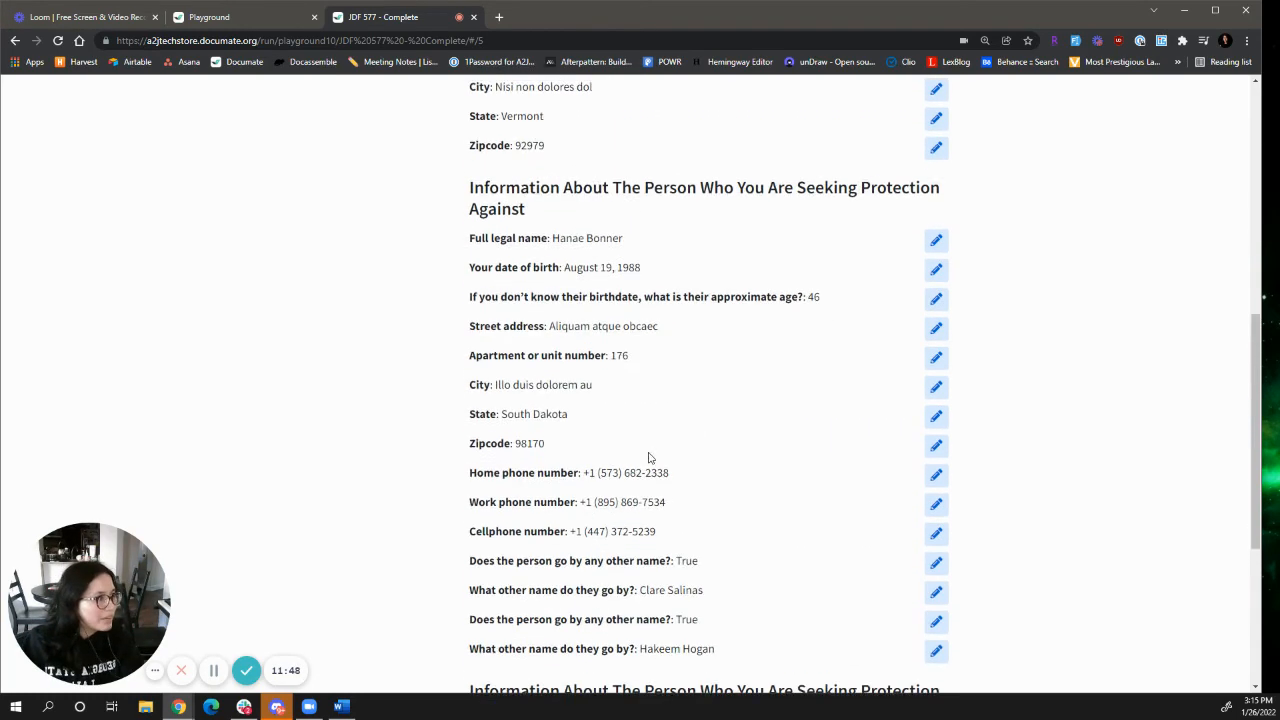
pyautogui.scroll(4, 637, 457)
pyautogui.scroll(-5, 637, 459)
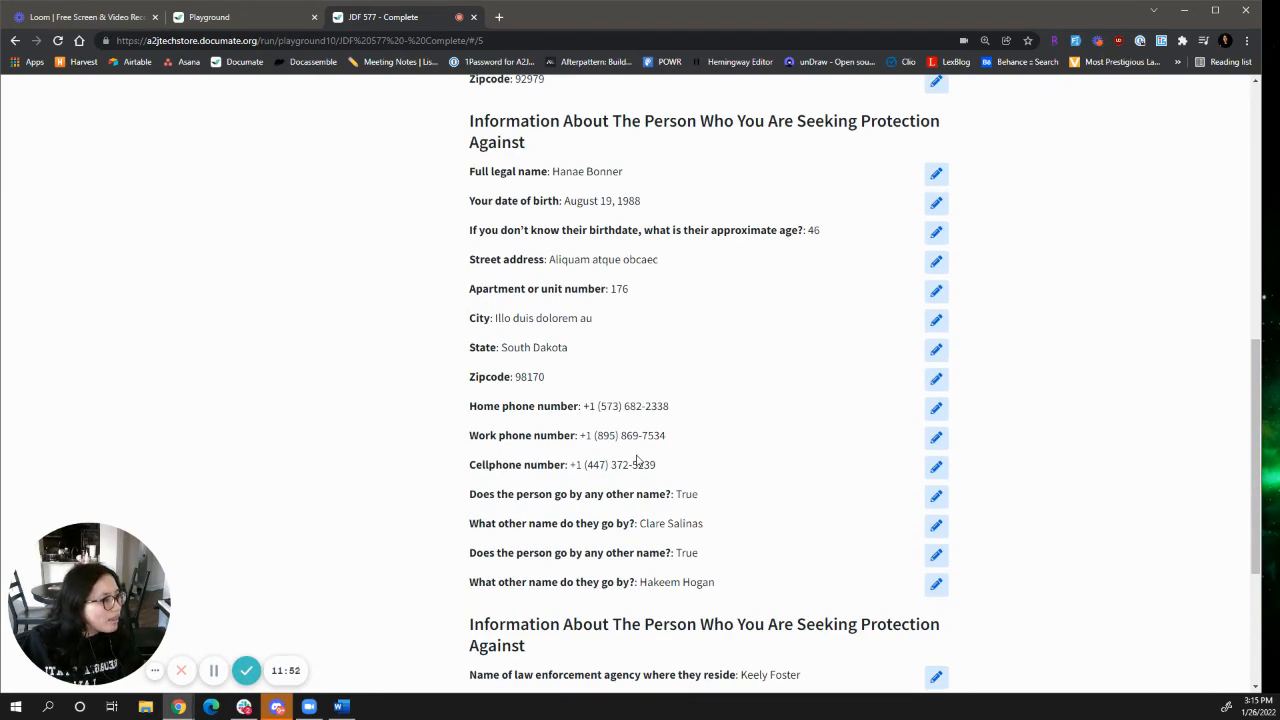
pyautogui.scroll(-3, 637, 460)
pyautogui.scroll(4, 637, 458)
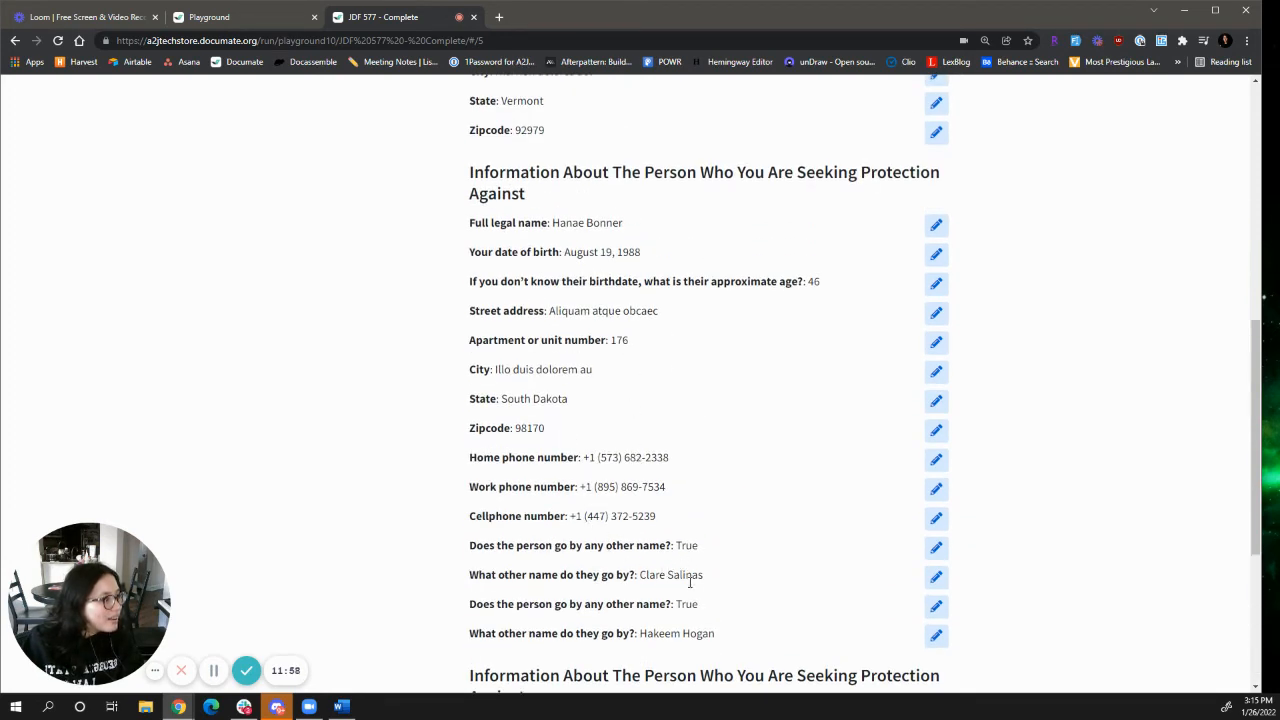
pyautogui.scroll(-4, 700, 614)
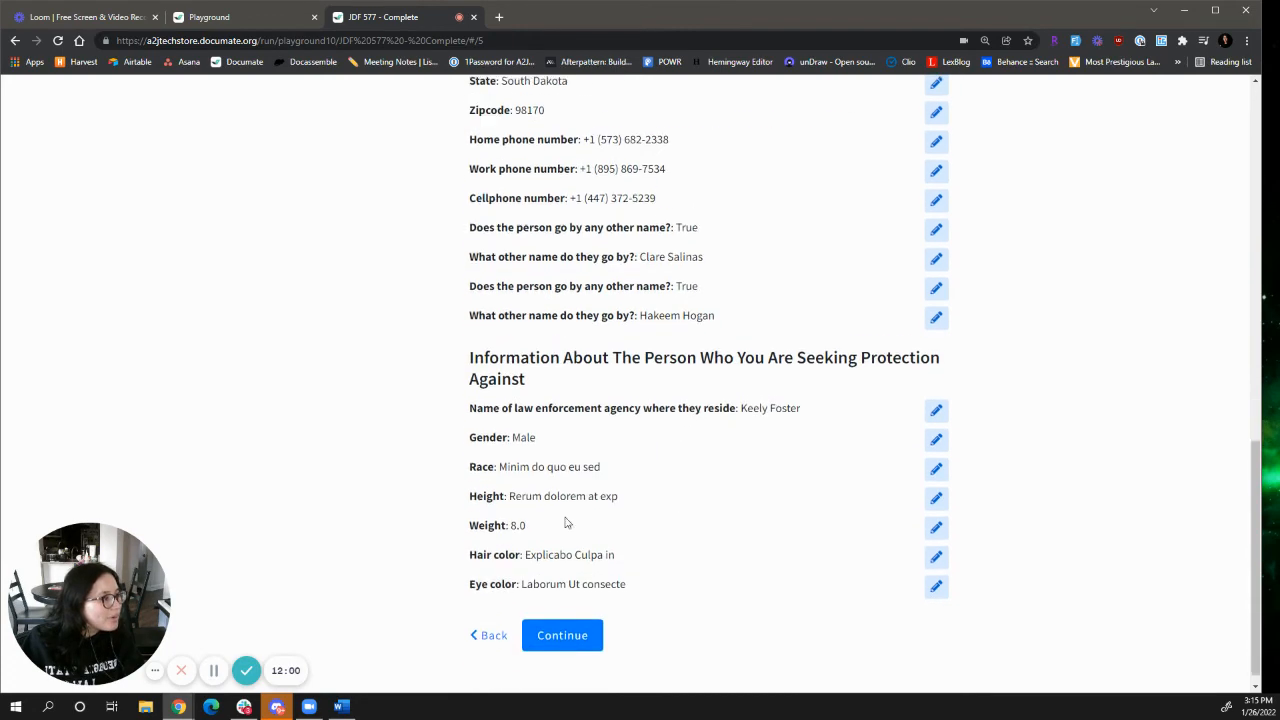
# - Reopen the respondent's physical description answers for editing and set the race to Mixed and the height to 5'11
pyautogui.click(936, 453)
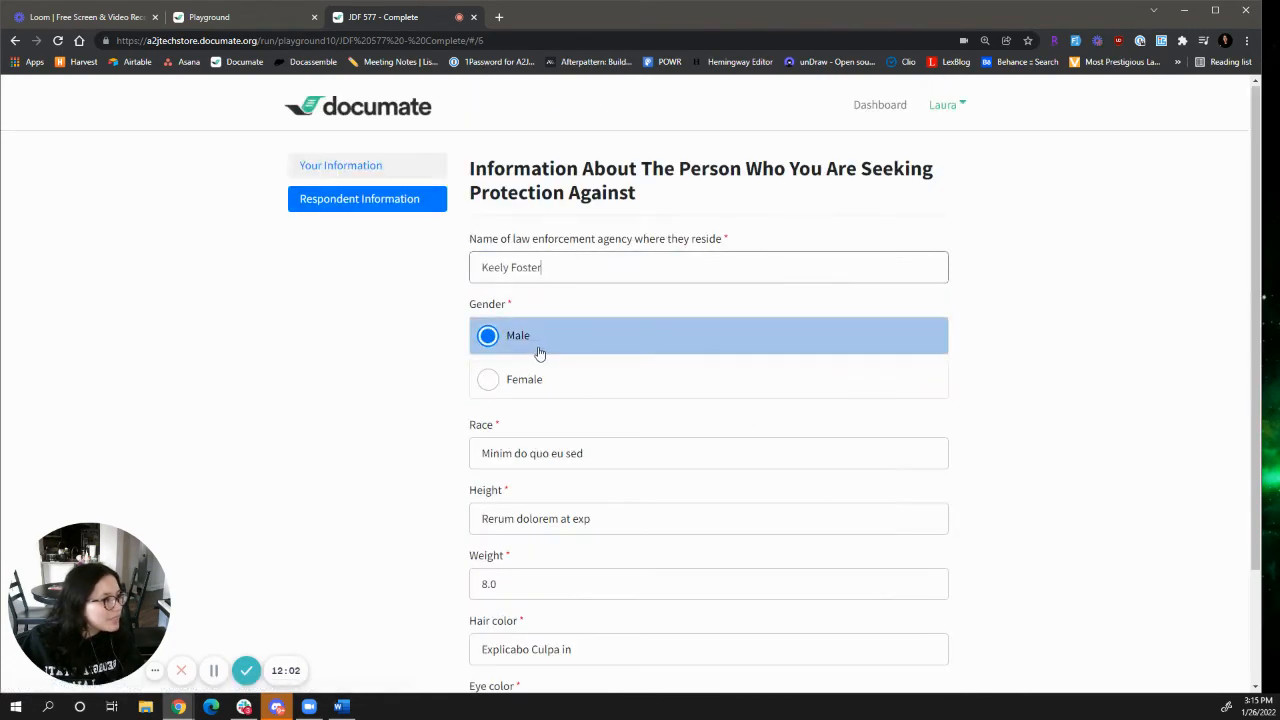
pyautogui.moveTo(584, 320); pyautogui.dragTo(397, 326)
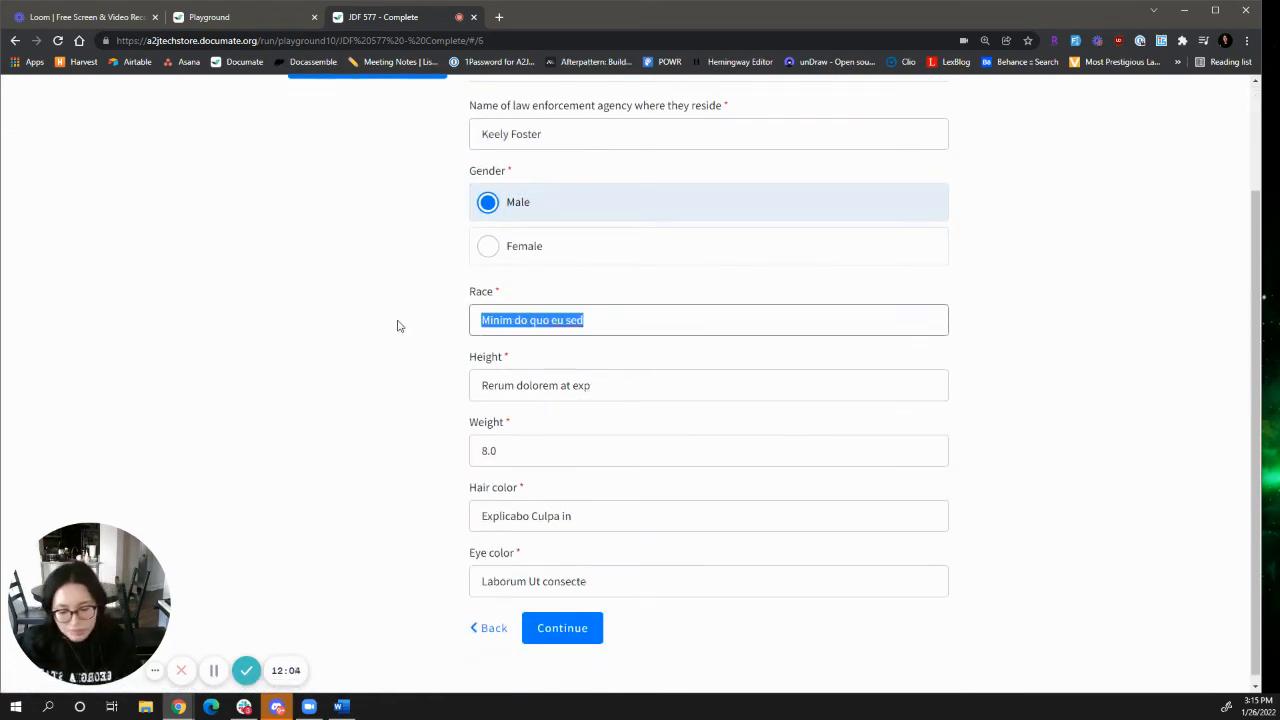
pyautogui.write('Mixed')
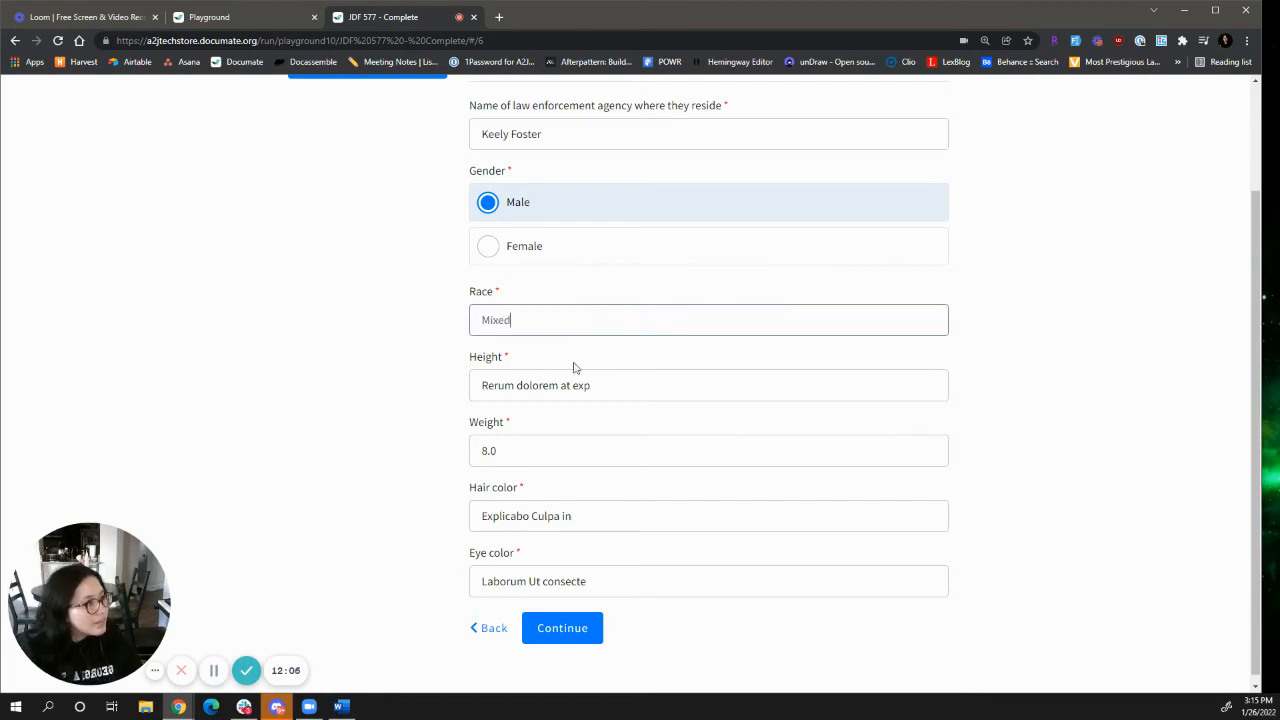
pyautogui.press('Tab')
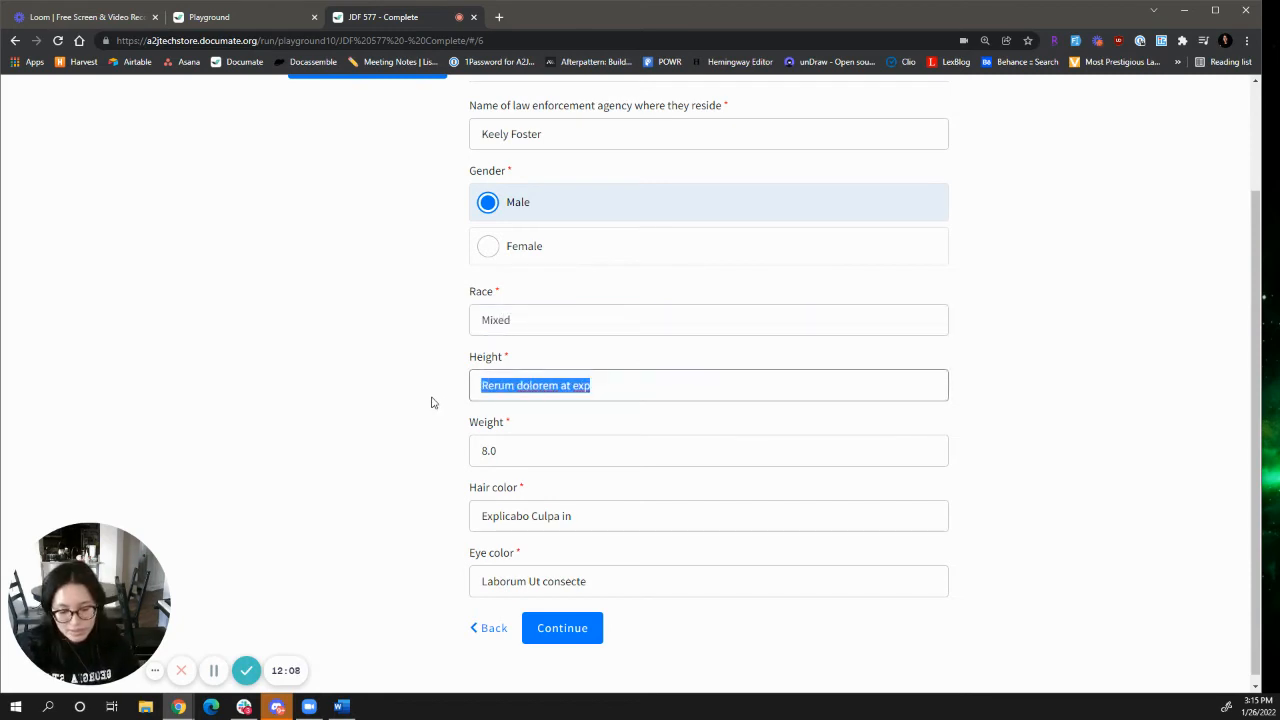
pyautogui.write("5'1")
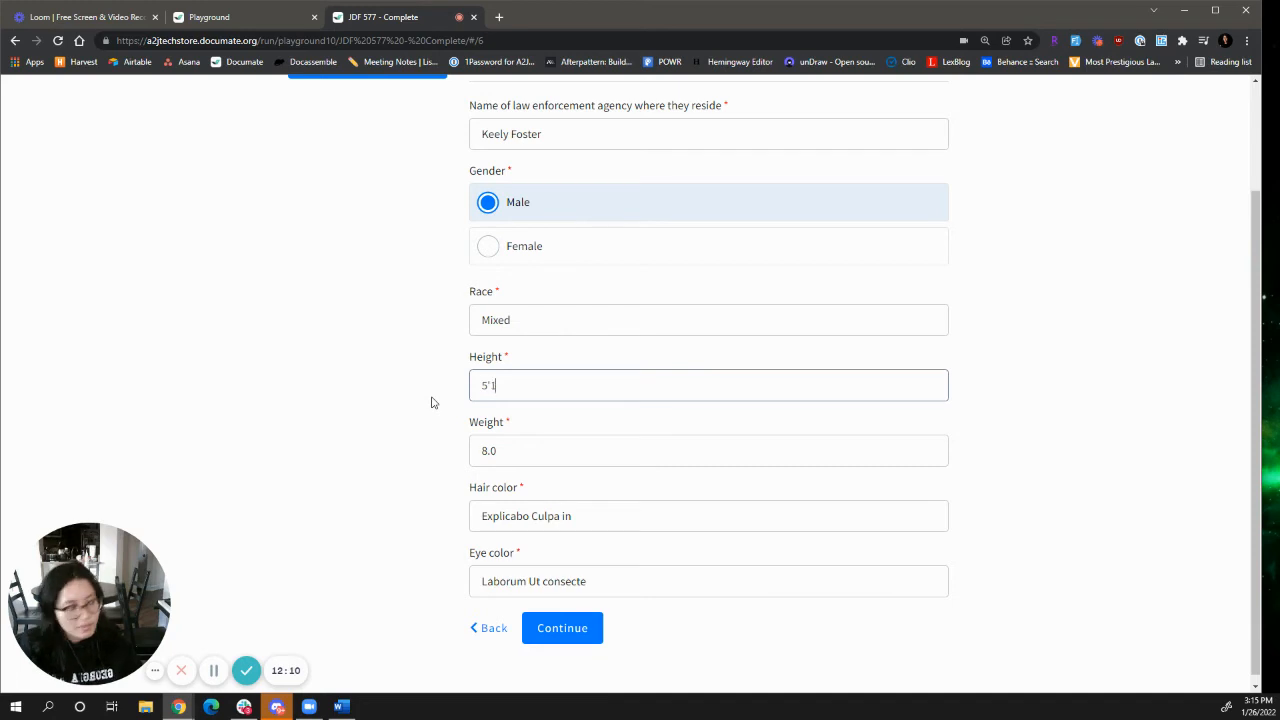
pyautogui.write('1')
# - Set the respondent's hair color to Brown and eye color to Blue, and submit the revised answers
pyautogui.moveTo(557, 511); pyautogui.dragTo(463, 517)
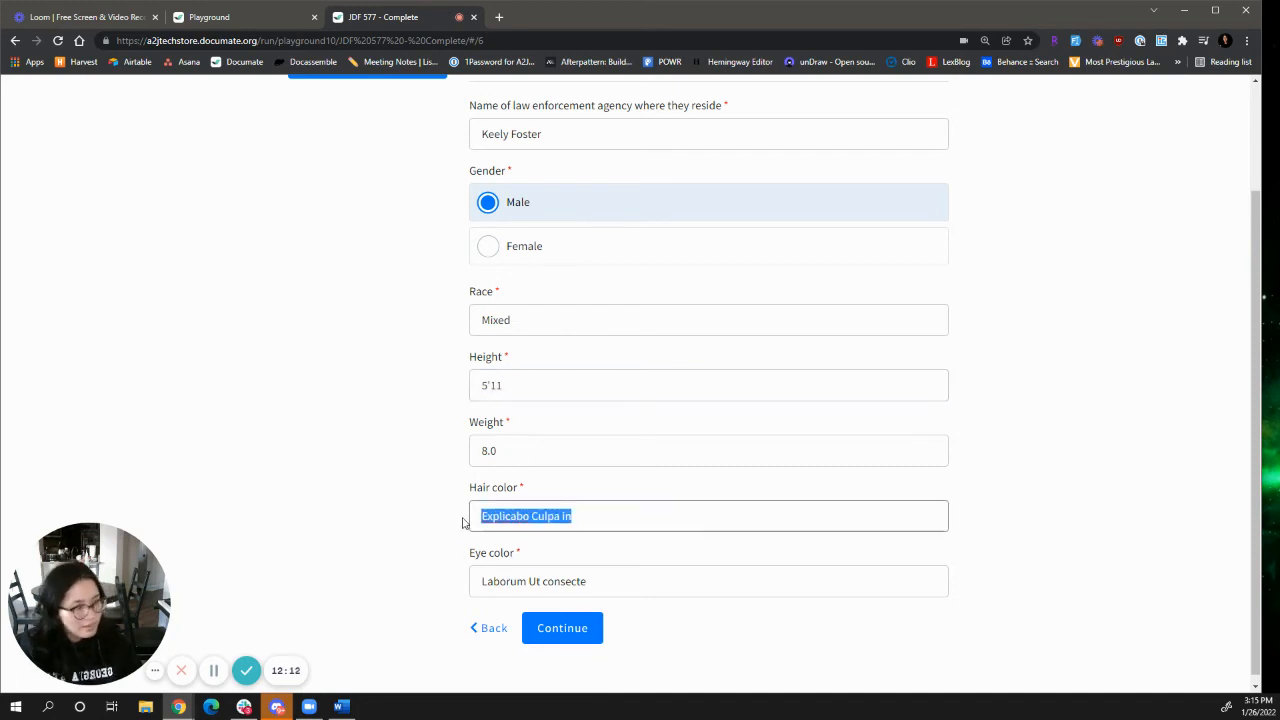
pyautogui.write('Brown')
pyautogui.press('Tab')
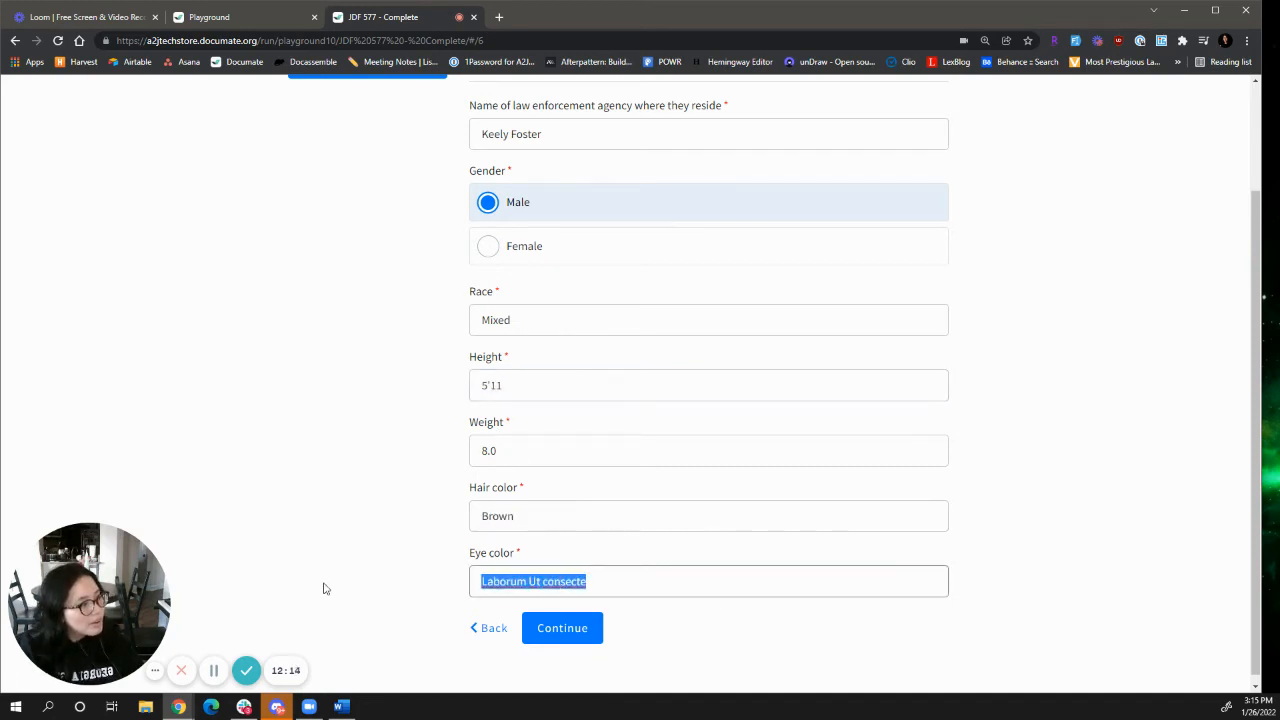
pyautogui.write('Blue')
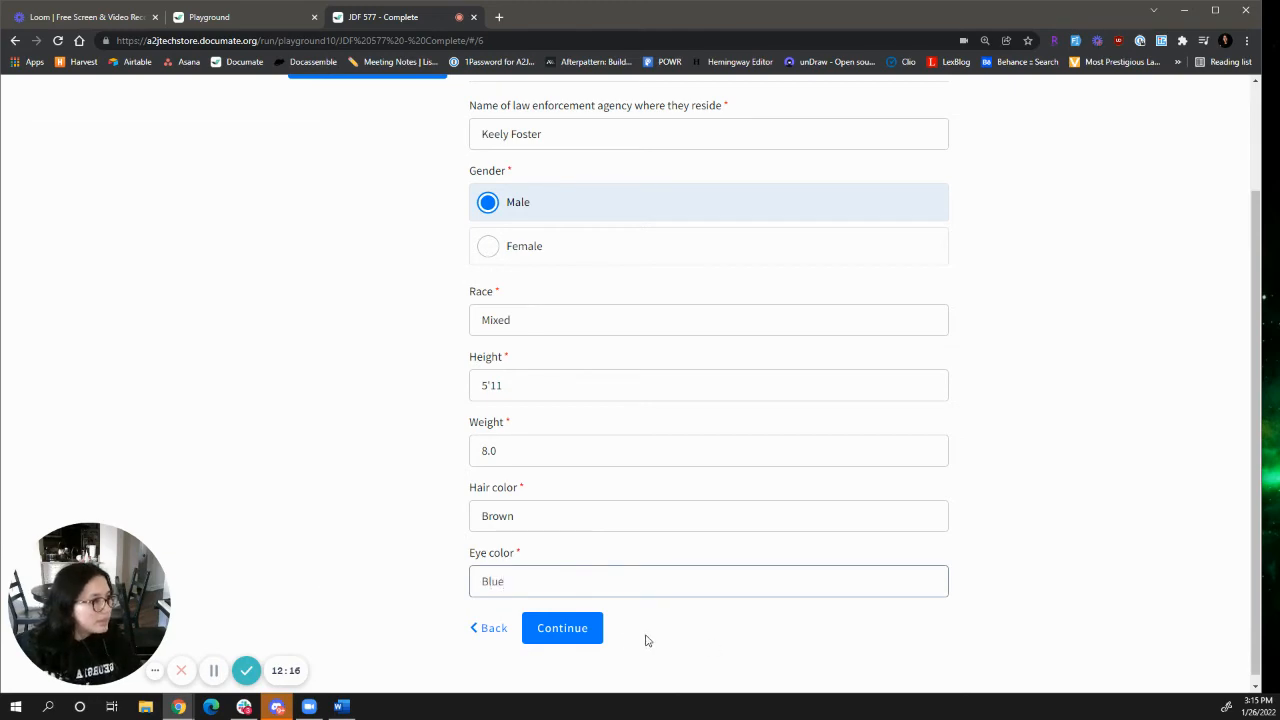
pyautogui.click(590, 642)
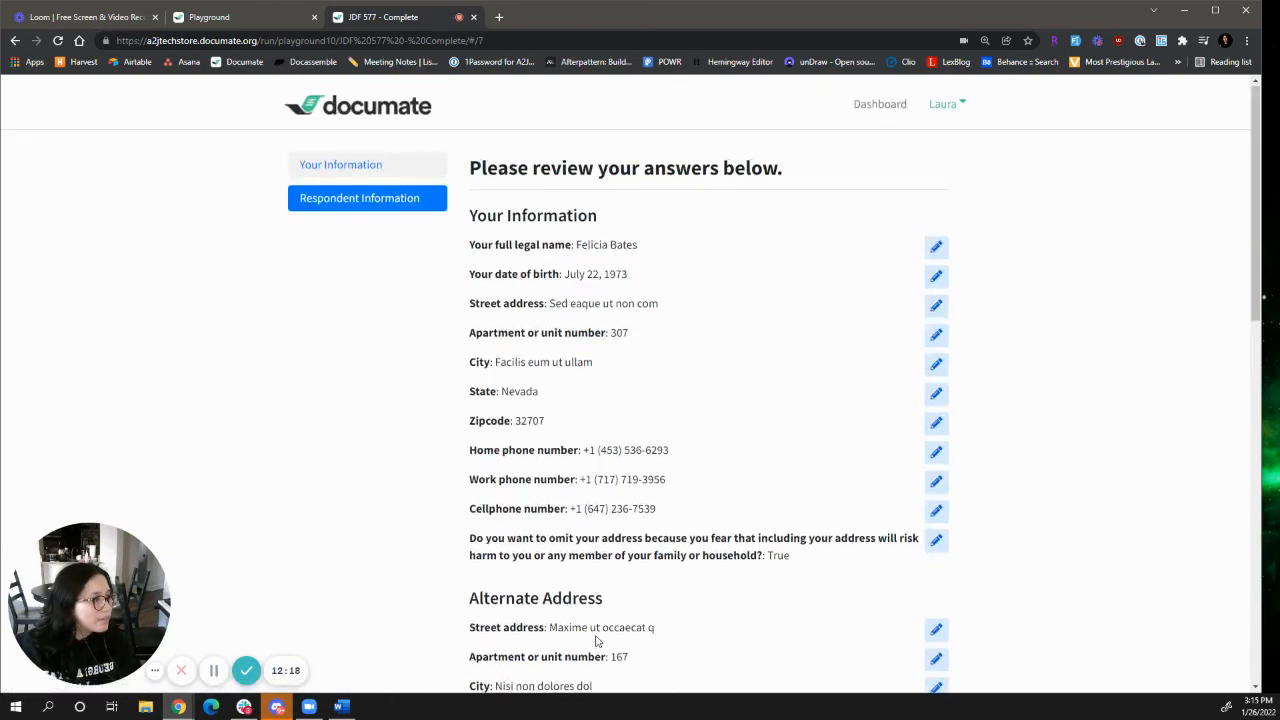
# - Accept the reviewed answers, download the regenerated JDF_577 information sheet as DOCX and open it in Word
pyautogui.scroll(-10, 595, 638)
pyautogui.click(596, 629)
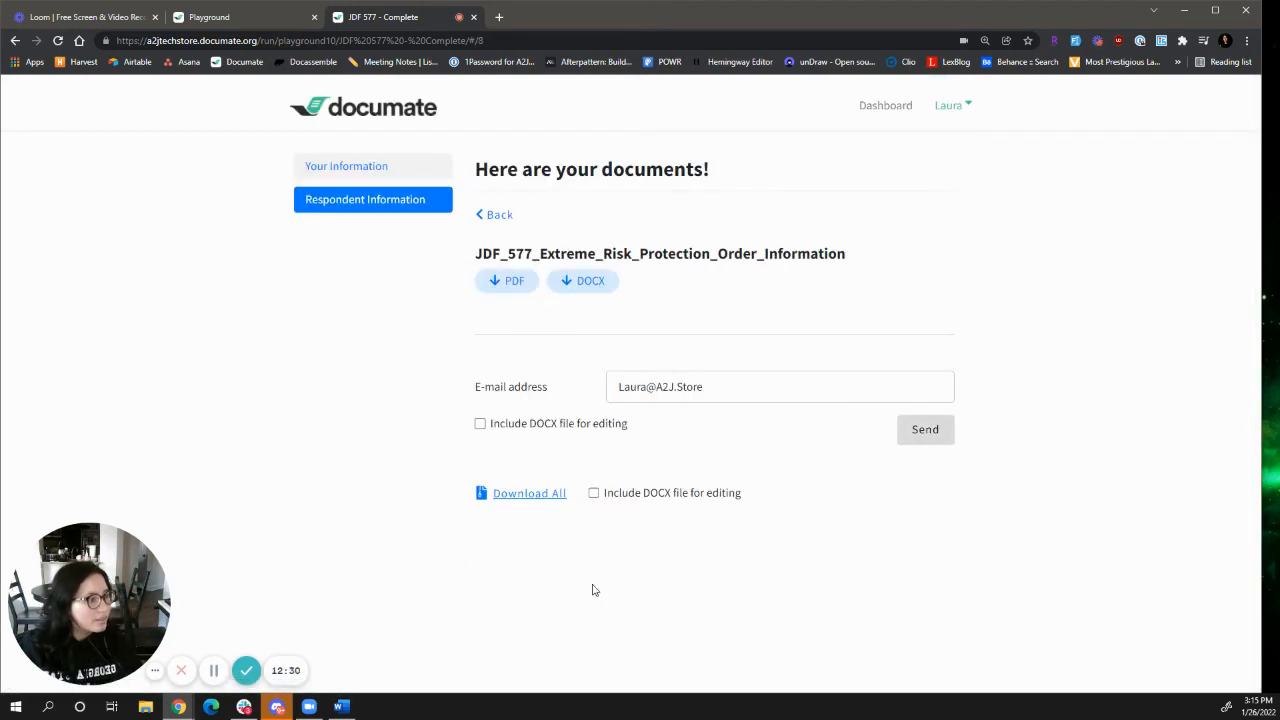
pyautogui.click(606, 280)
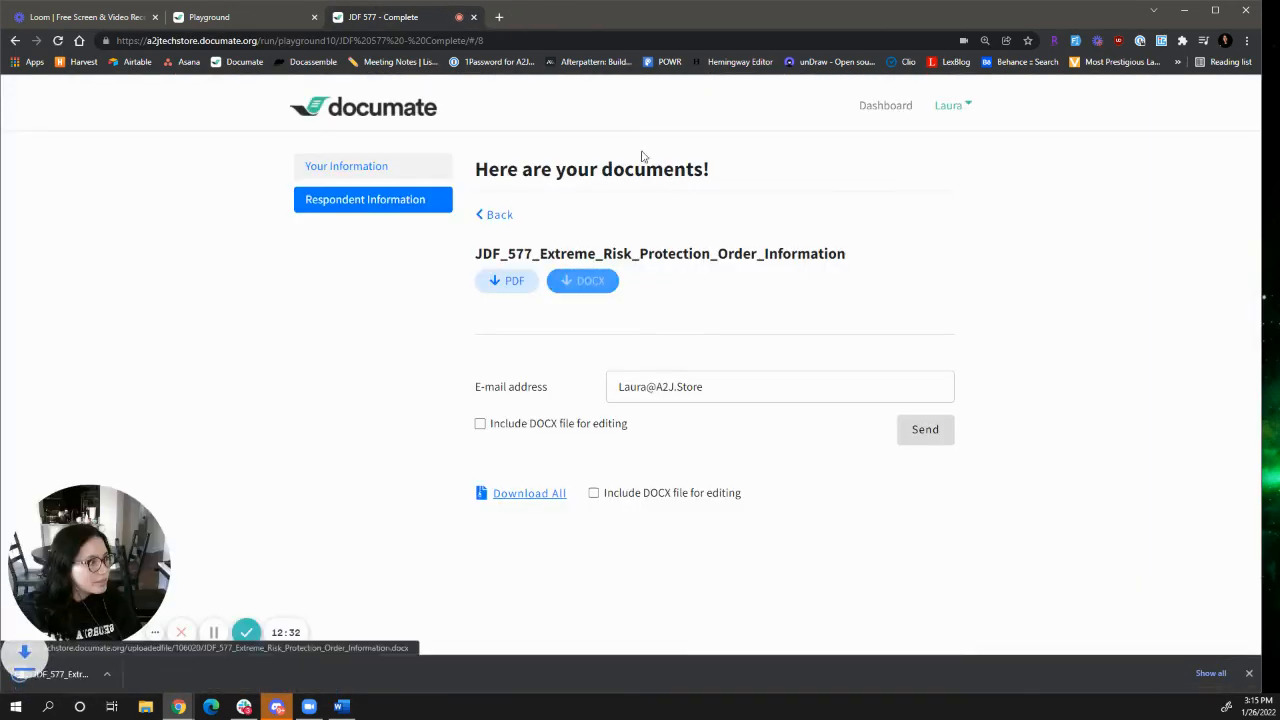
pyautogui.click(40, 674)
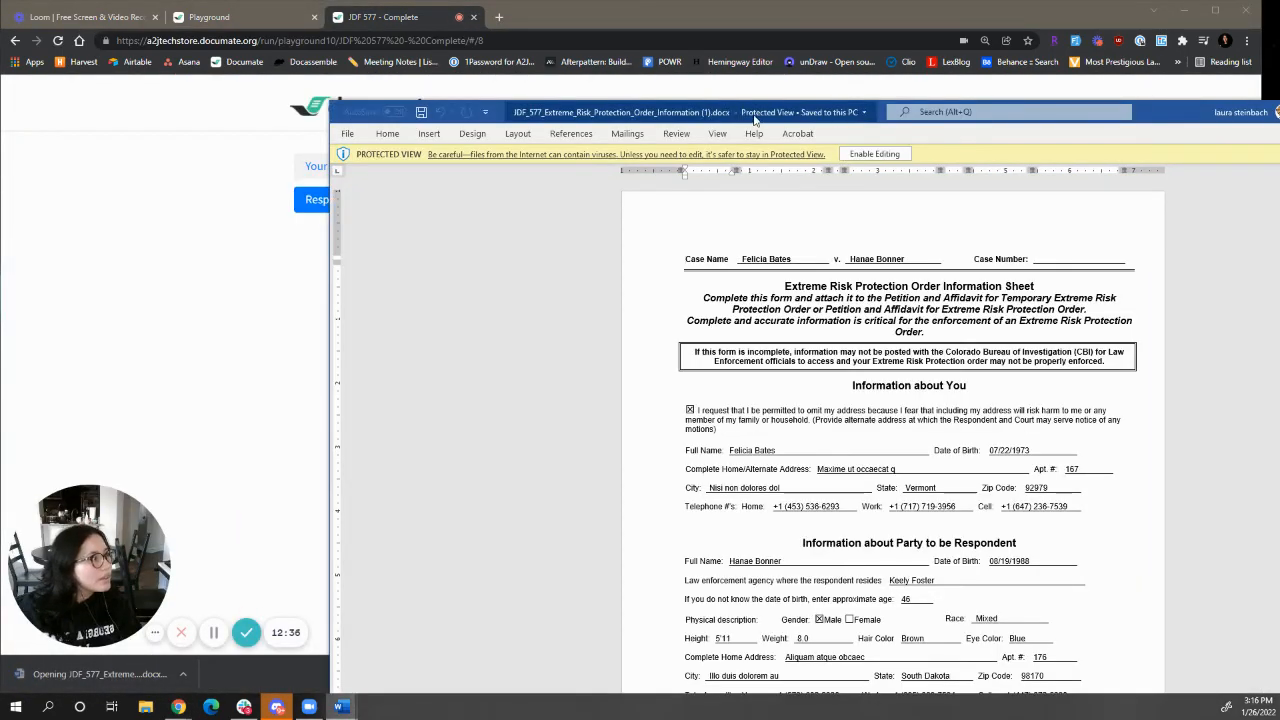
# - Place the Word document beside the browser, with the browser narrowed to about a quarter of the screen
pyautogui.moveTo(754, 119); pyautogui.dragTo(1278, 110)
pyautogui.click(600, 180)
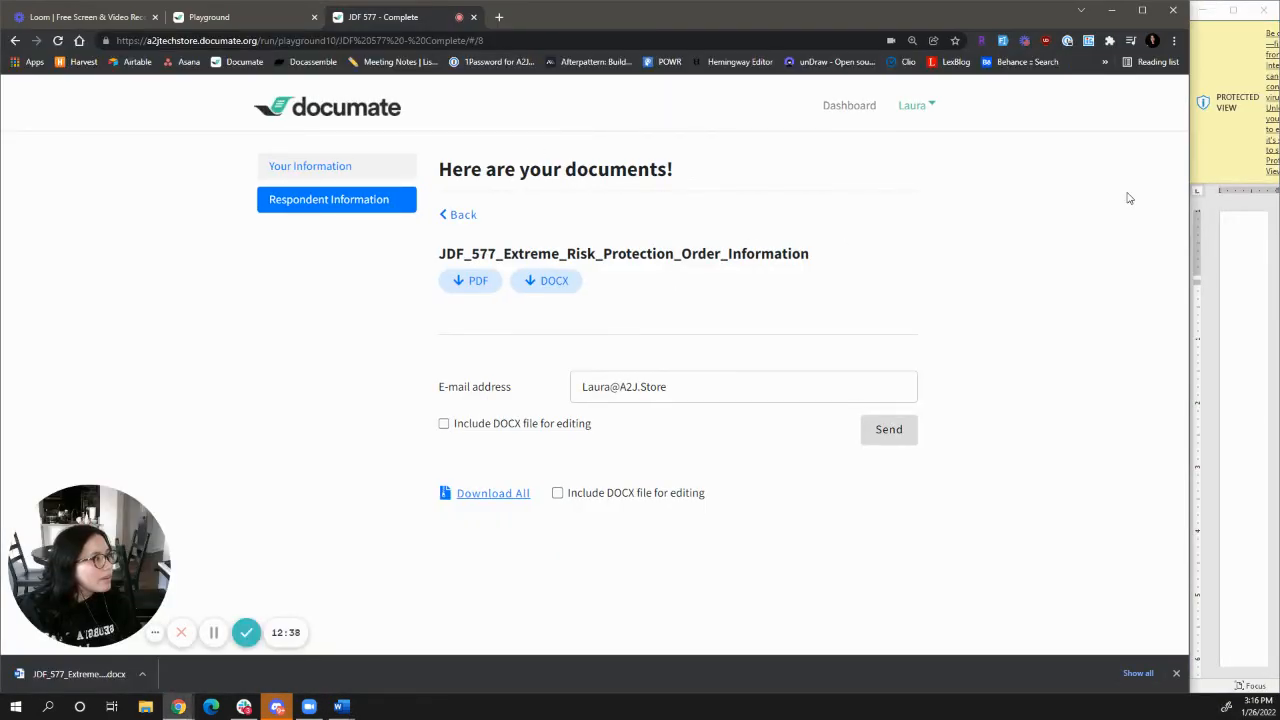
pyautogui.moveTo(1190, 210); pyautogui.dragTo(335, 248)
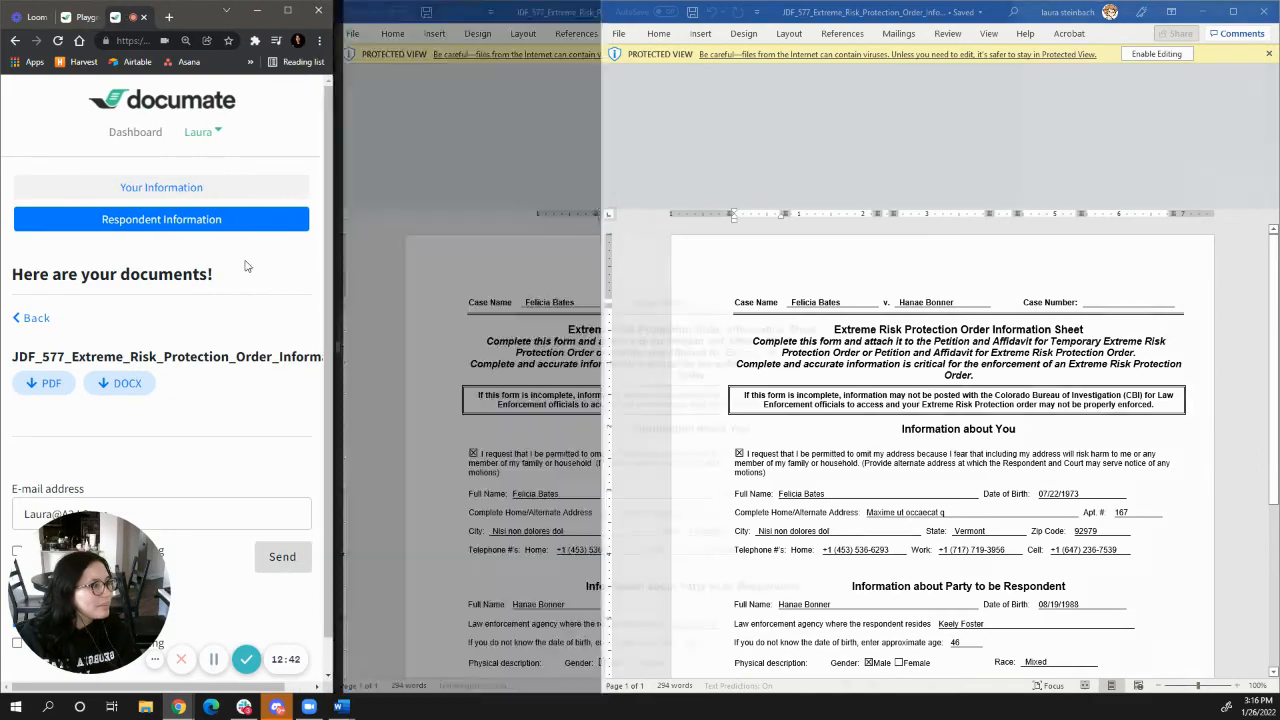
# - Check the respondent's race, height, weight, hair color and eye color entries in the regenerated information sheet
pyautogui.scroll(-3, 723, 357)
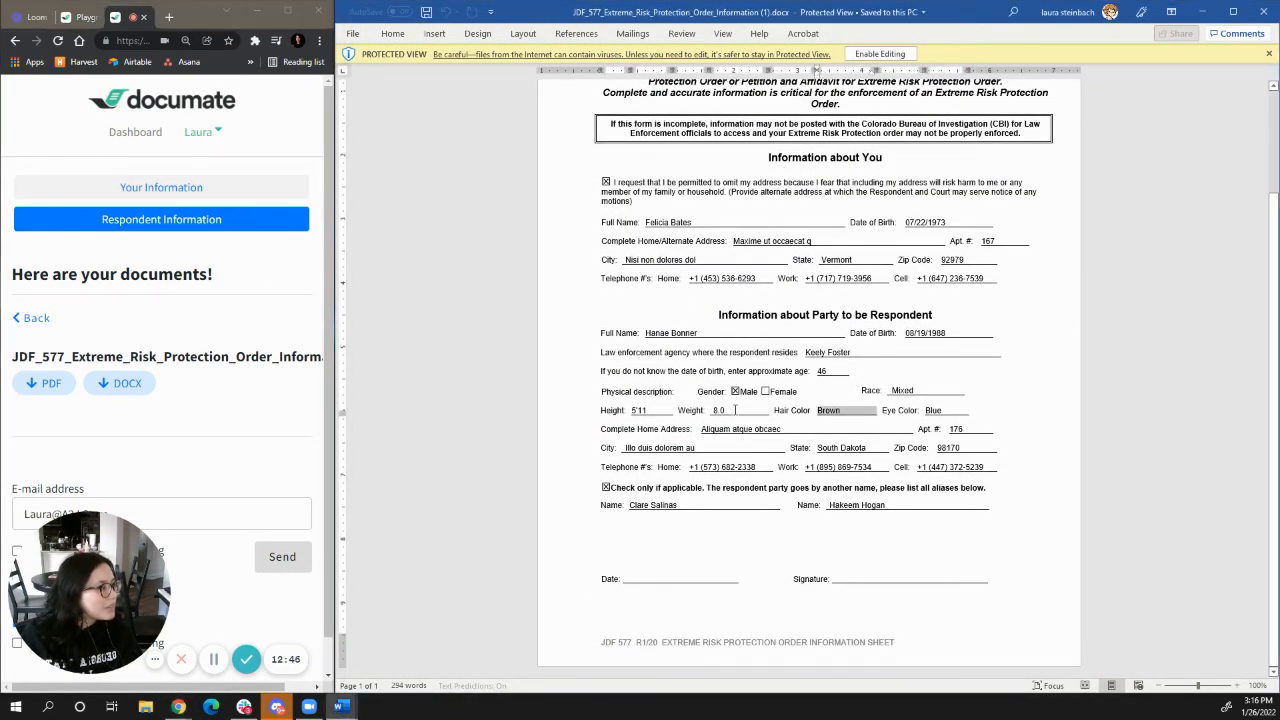
pyautogui.click(661, 413)
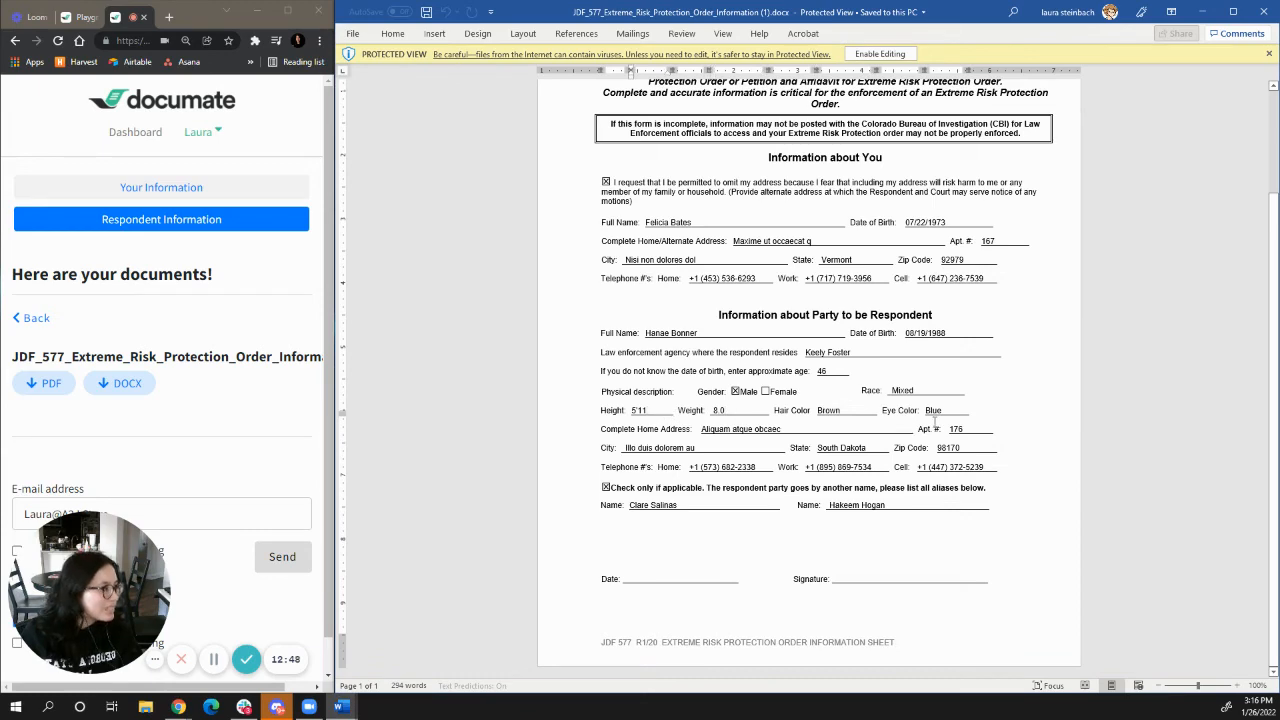
pyautogui.scroll(3, 922, 509)
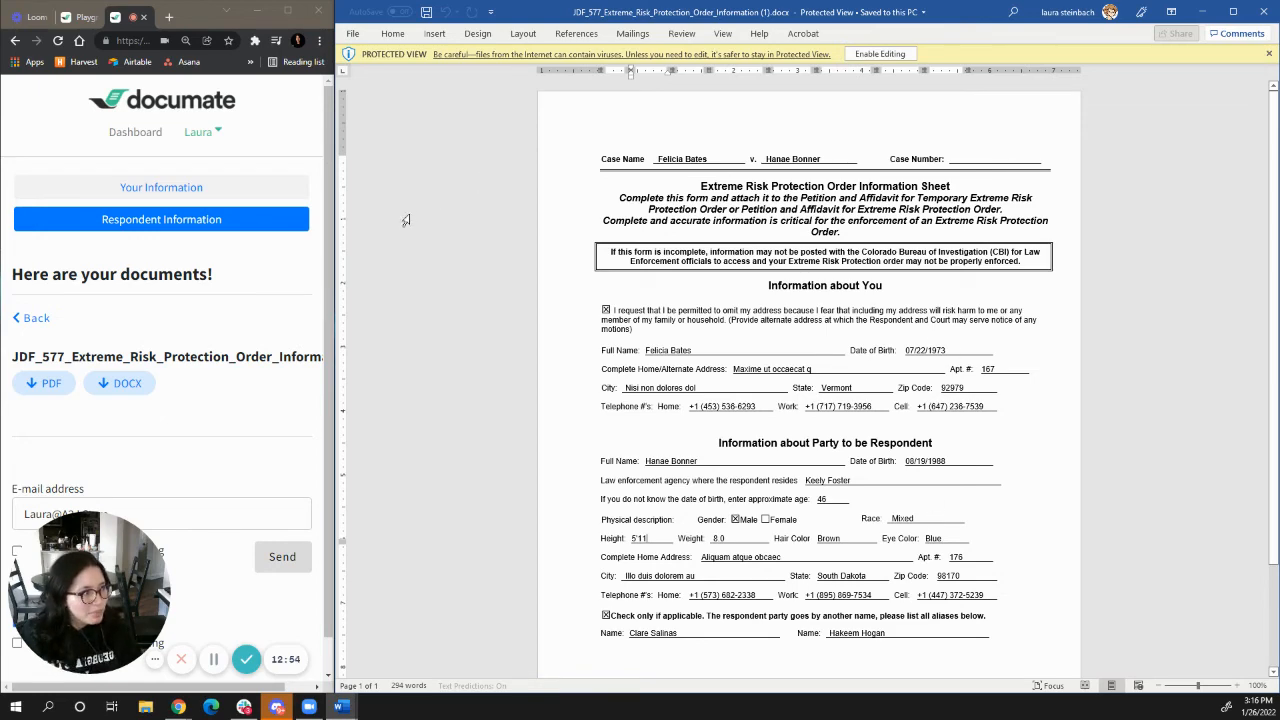
# - Adjust the split so the browser and Word share the screen about equally, and look over the information sheet down to its signature line
pyautogui.moveTo(338, 238); pyautogui.dragTo(793, 243)
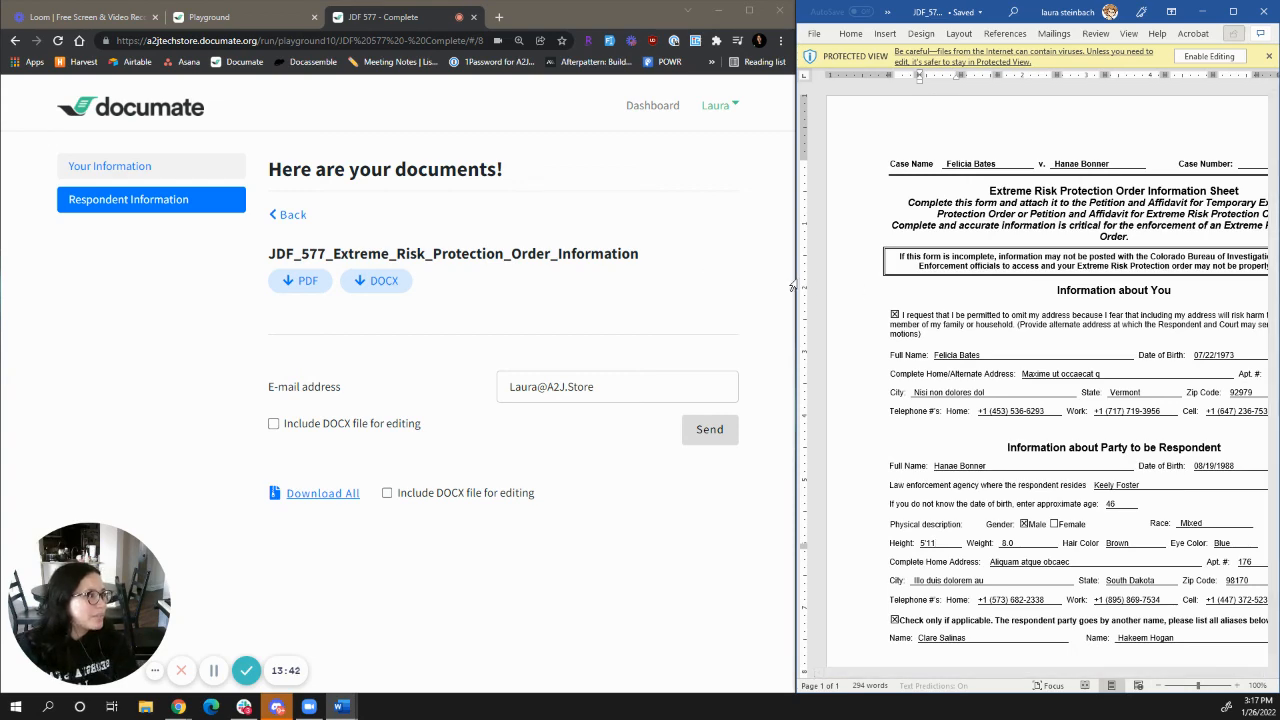
pyautogui.moveTo(795, 279); pyautogui.dragTo(548, 290)
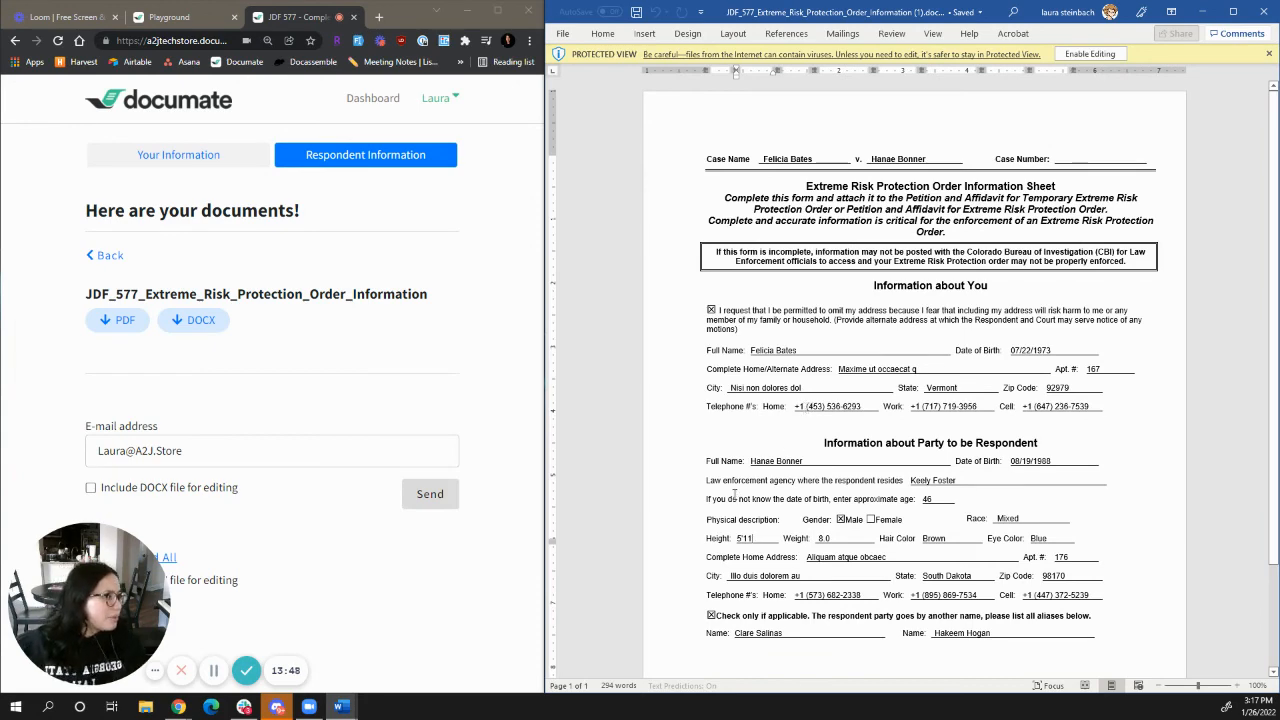
pyautogui.scroll(-3, 734, 494)
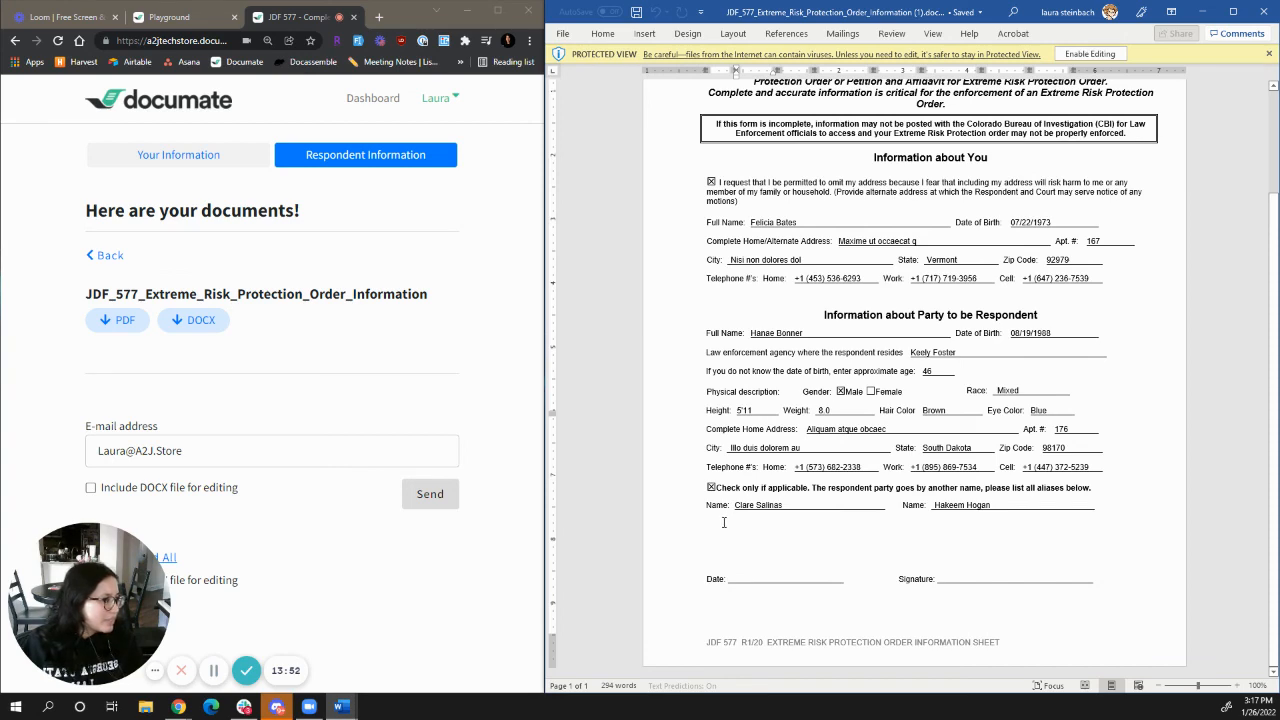
pyautogui.scroll(3, 688, 506)
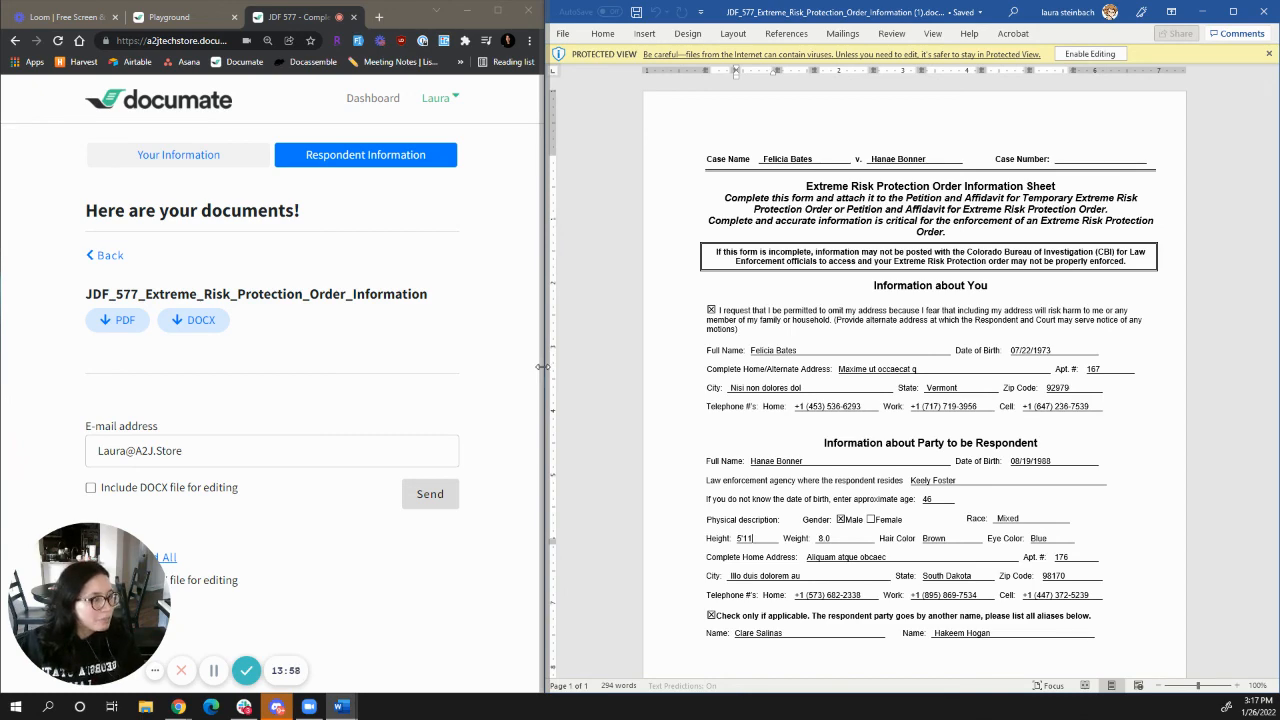
pyautogui.moveTo(541, 368); pyautogui.dragTo(637, 378)
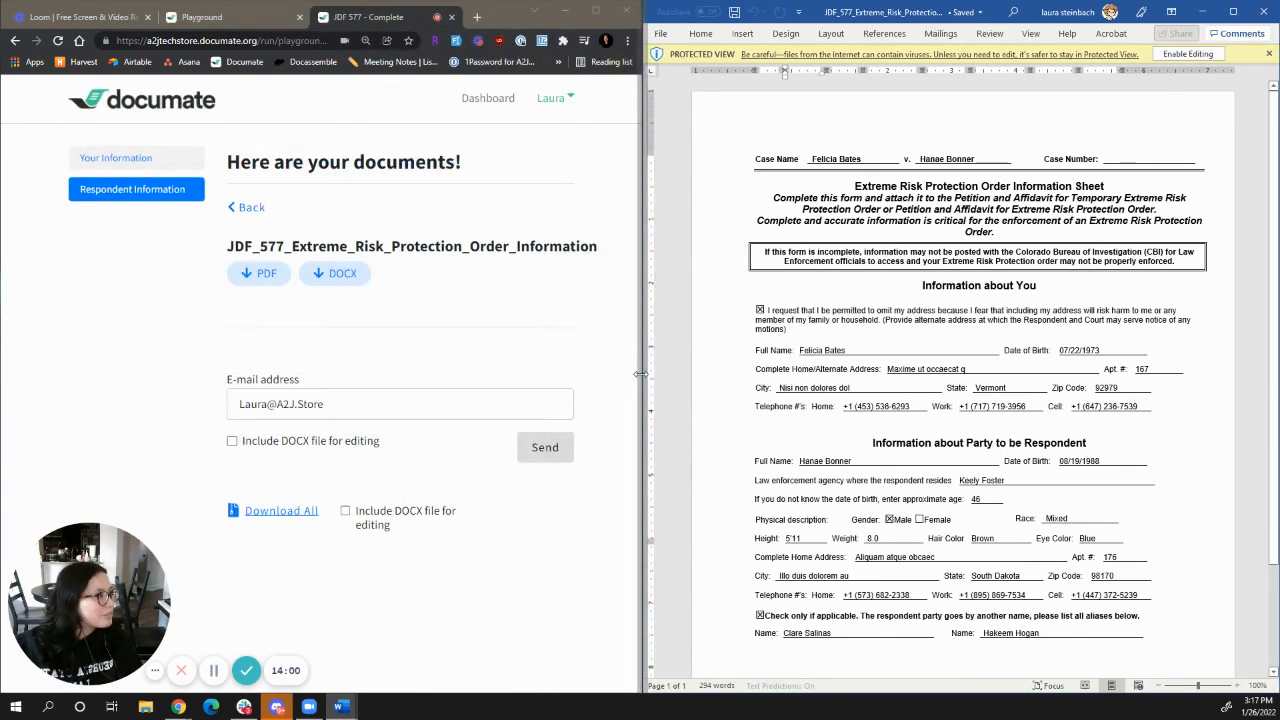